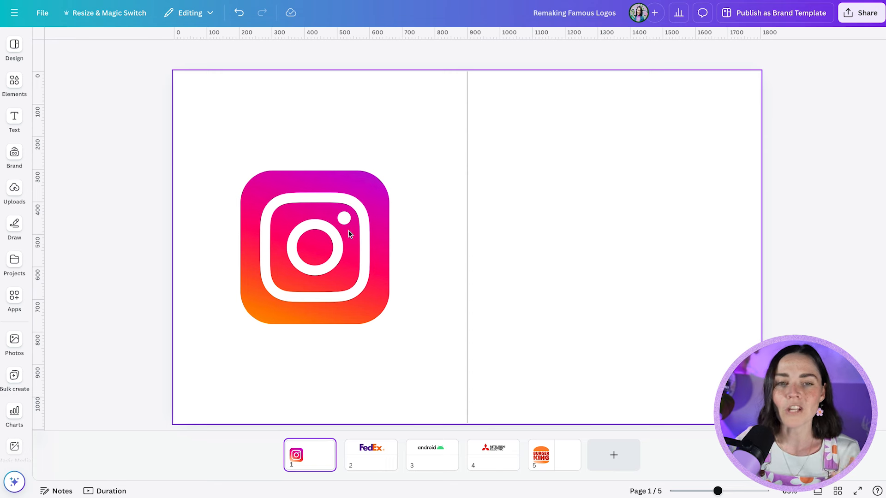
Step: Look through the five logo pages of the design, ending on the Instagram page
click(375, 454)
key(Right)
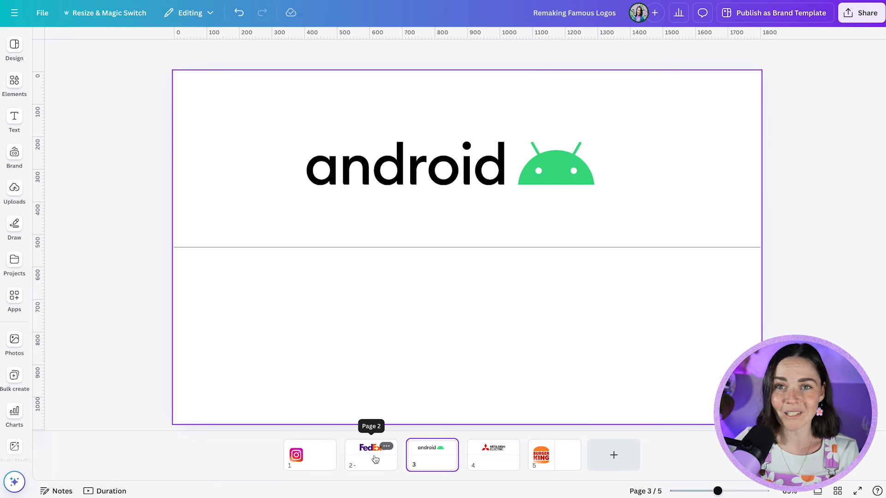
key(Right)
key(Right)
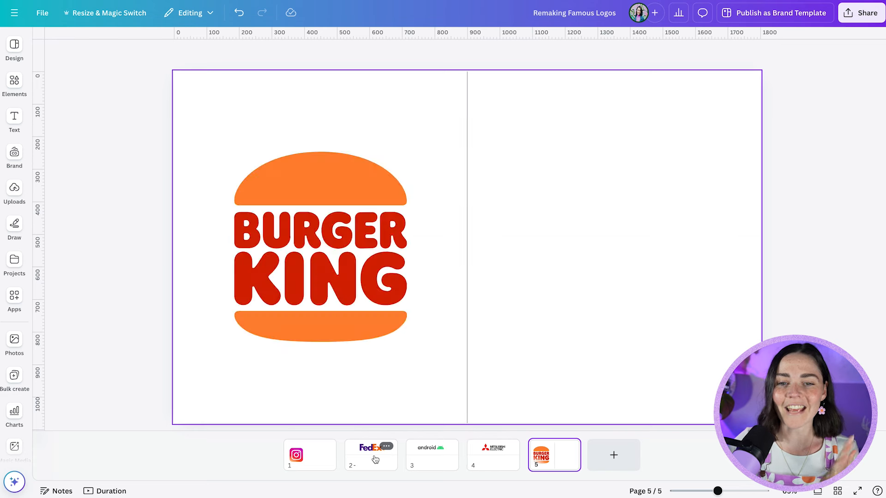
key(Left)
key(Left)
key(Left)
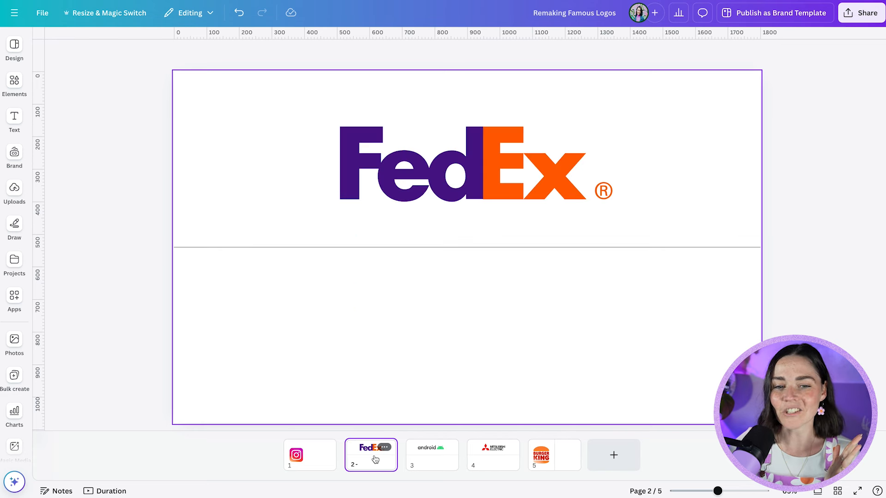
key(Left)
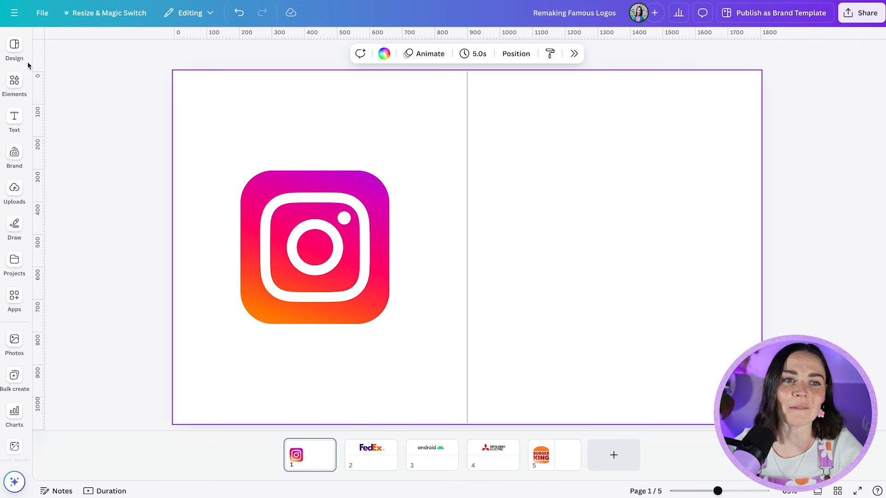
Step: Add a square shape and place it in the empty right half of the Instagram page
click(14, 84)
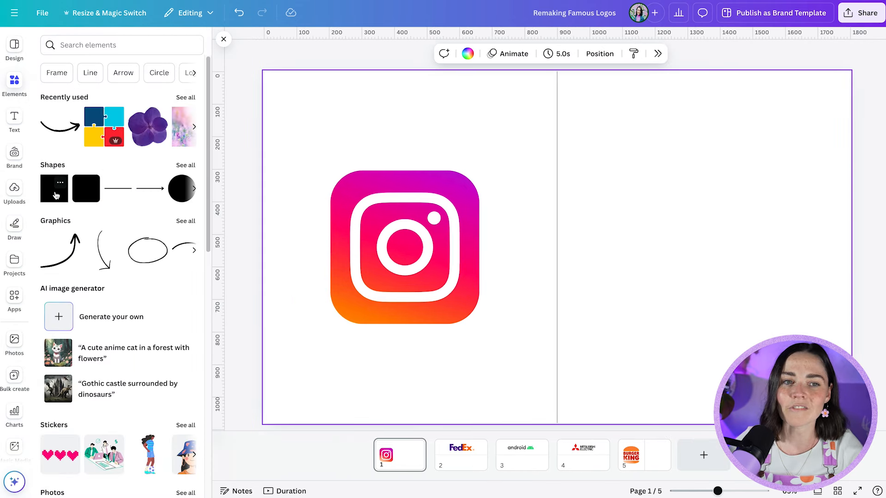
key(r)
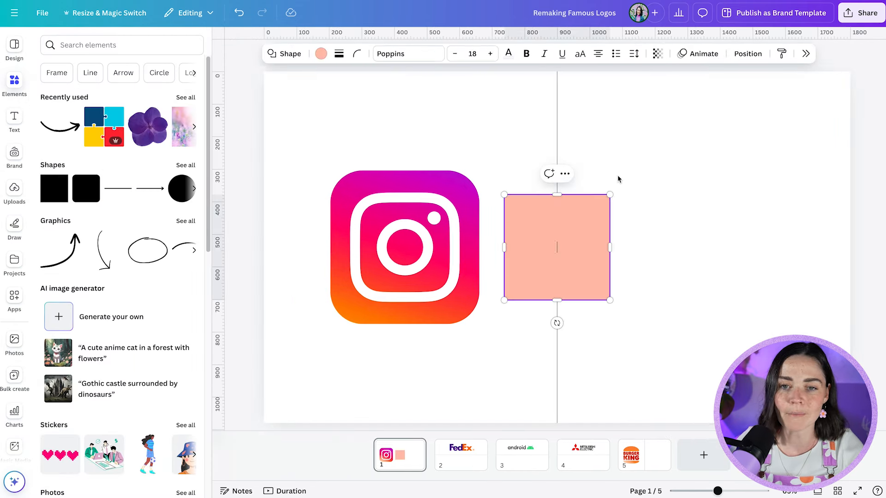
drag(546, 243, 647, 229)
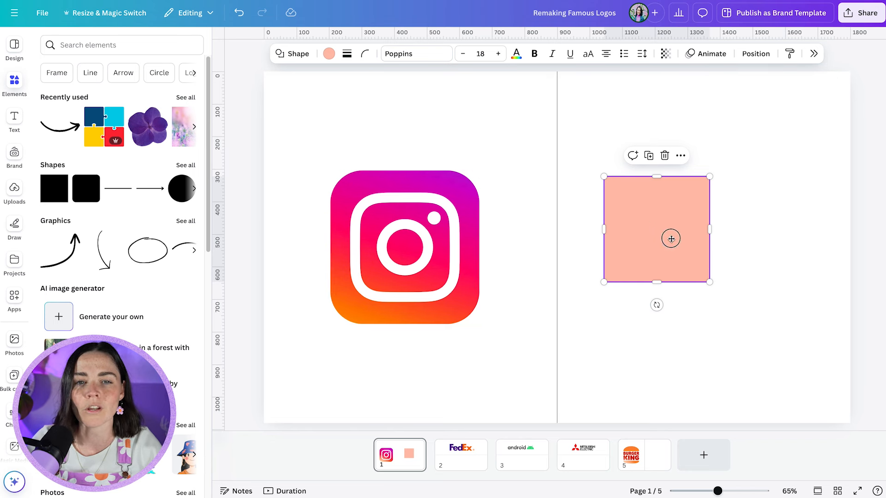
drag(668, 239, 668, 247)
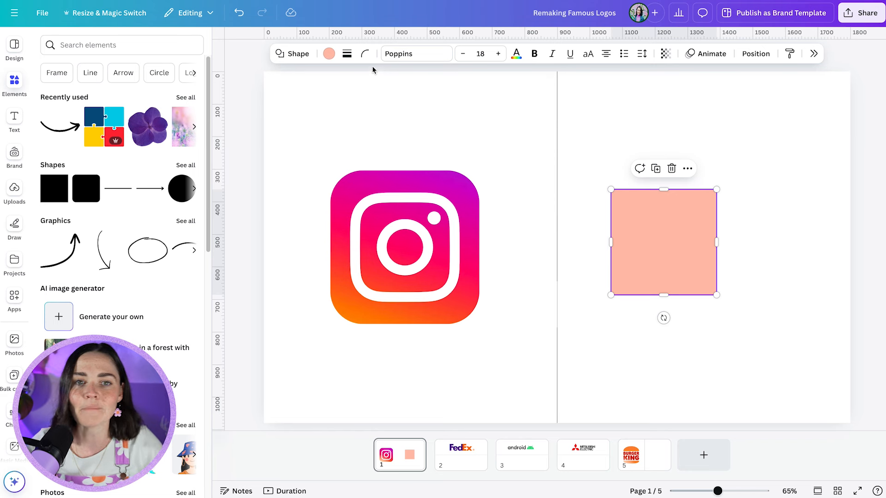
Step: Set the square's corner rounding to 100
click(347, 54)
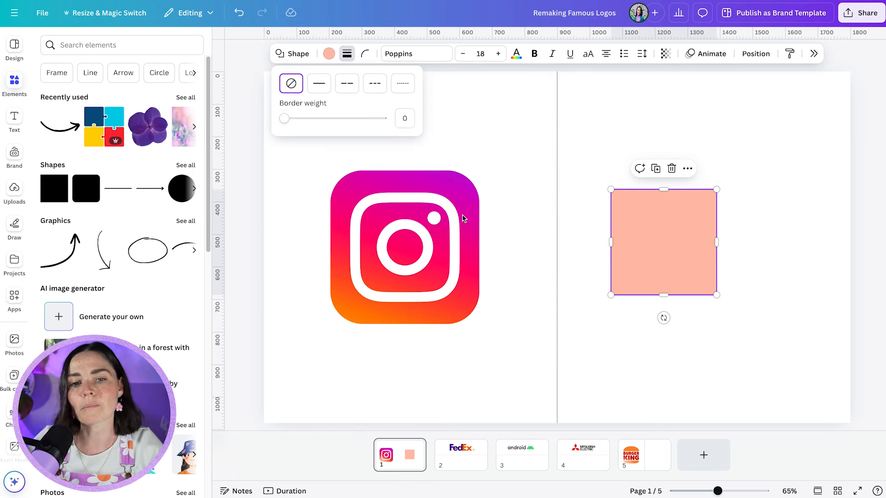
click(329, 53)
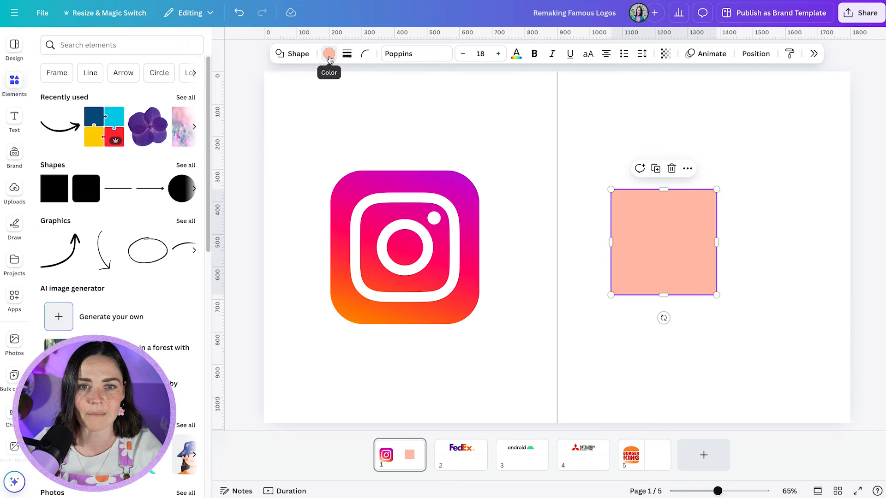
click(364, 55)
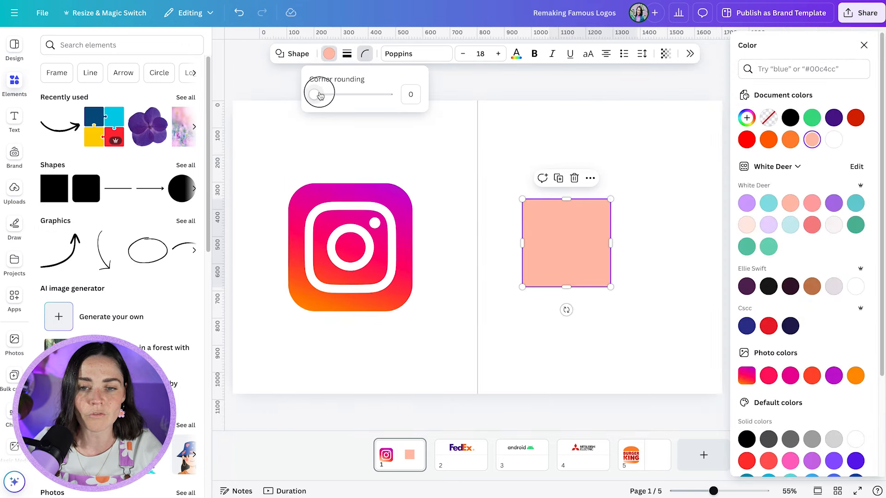
drag(318, 95, 412, 99)
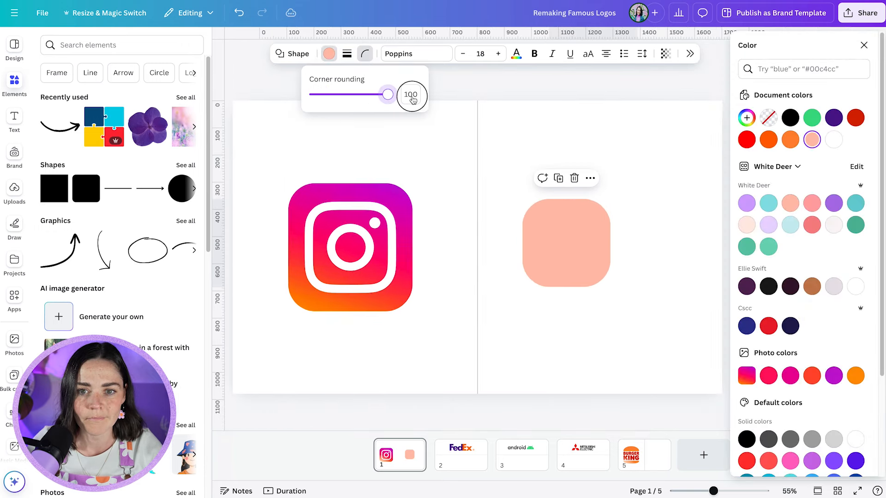
Step: Enlarge the rounded square to about the original logo's size and align it vertically with that logo
drag(566, 253, 566, 233)
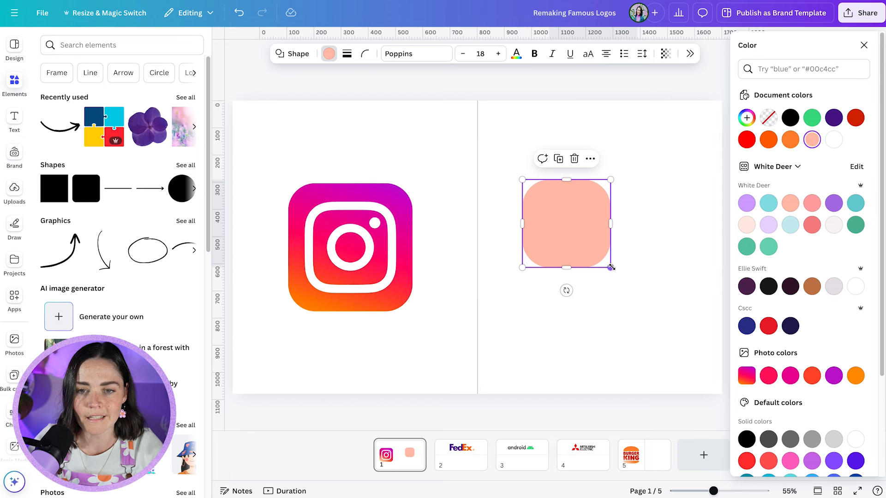
mouse_move(610, 268)
mouse_down()
mouse_move(660, 319)
mouse_move(615, 277)
mouse_move(623, 279)
mouse_up()
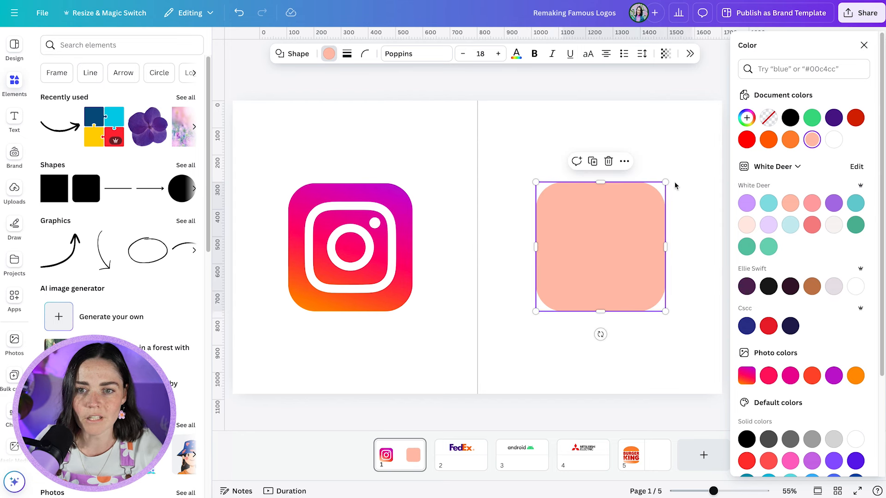
drag(665, 182, 660, 186)
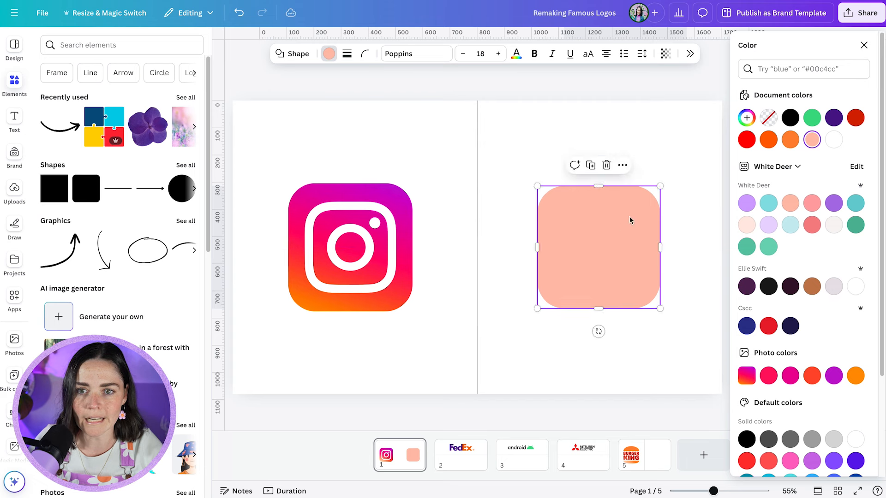
Step: Fill the rounded square with a magenta sampled from the upper part of the Instagram logo
click(747, 118)
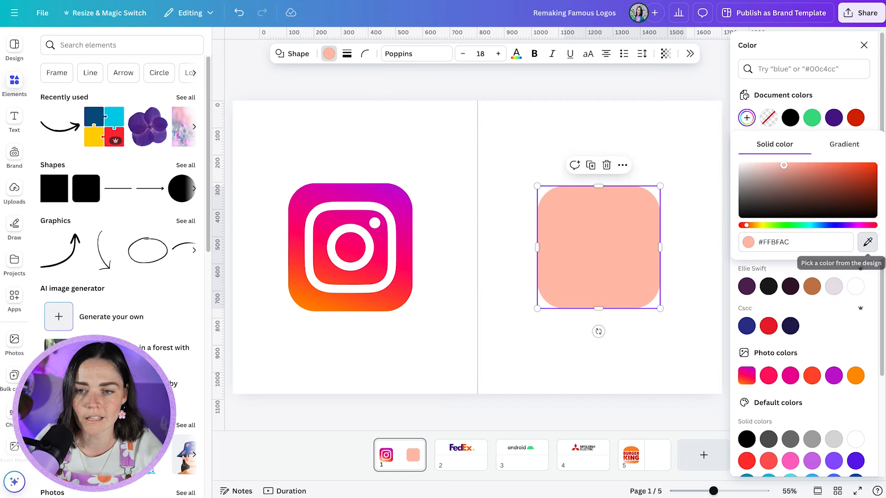
click(867, 242)
click(364, 191)
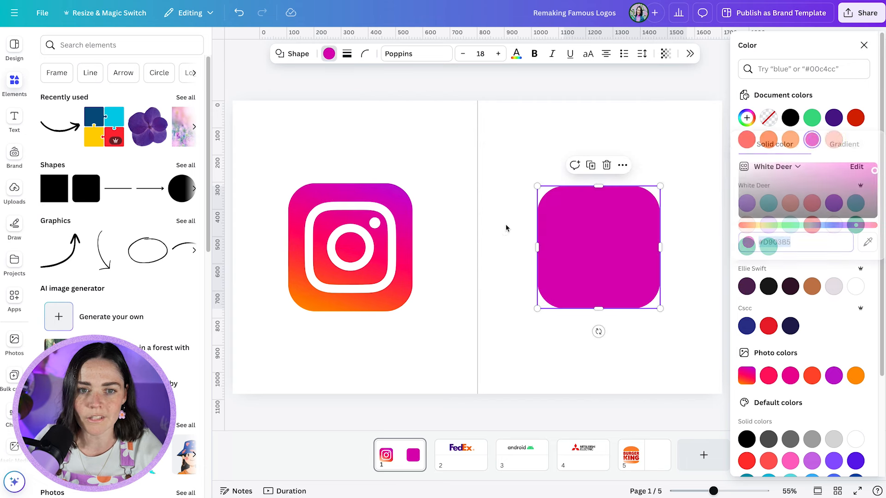
Step: Add a second square with a solid white border of weight 31
click(504, 227)
click(495, 205)
key(ctrl+v)
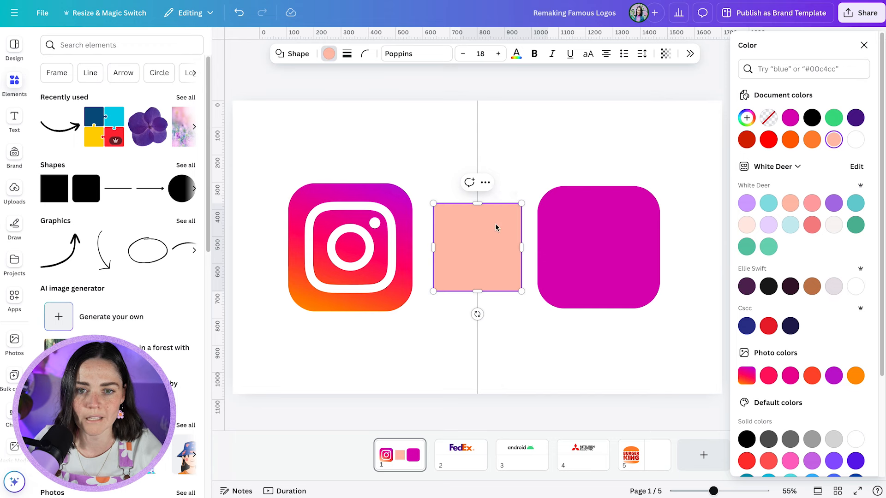
click(347, 54)
click(317, 86)
drag(293, 118, 323, 119)
click(338, 54)
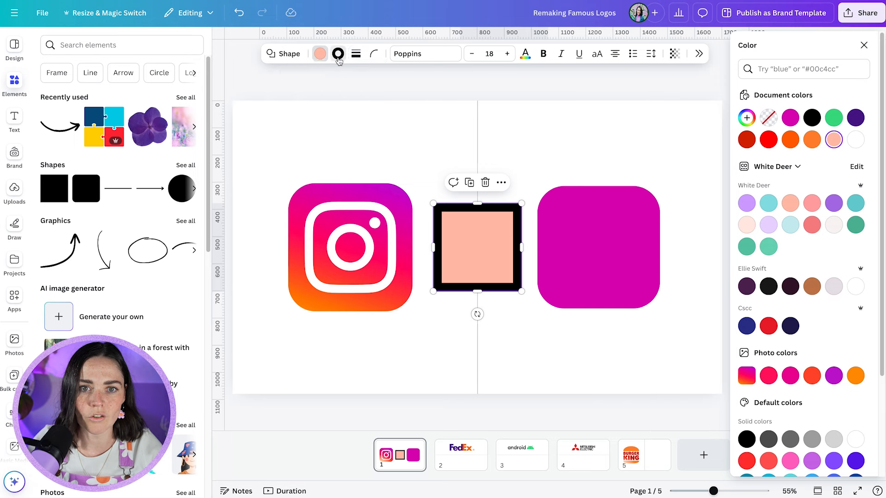
click(834, 141)
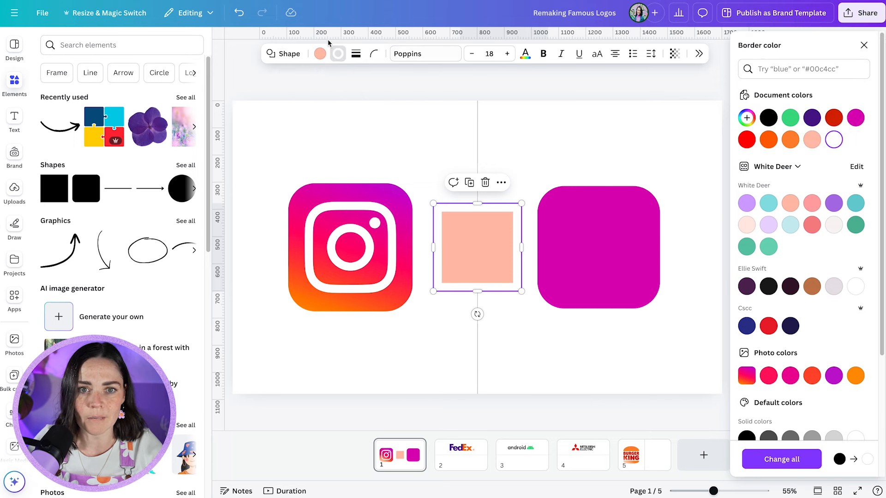
Step: Remove the second square's fill and centre it on the magenta rounded square
click(320, 53)
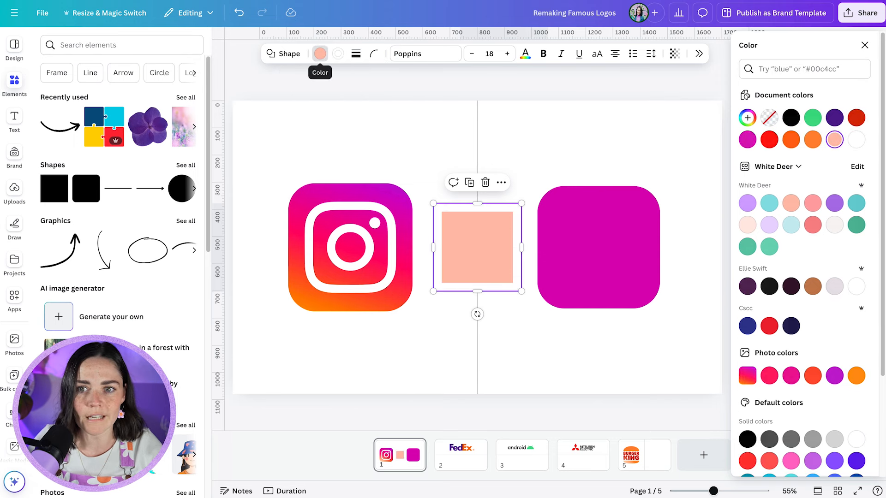
click(768, 119)
drag(503, 231, 640, 234)
Step: Set the white outline's corner rounding to 100, shrink it slightly and recentre it in the magenta square
click(374, 55)
drag(319, 95, 399, 104)
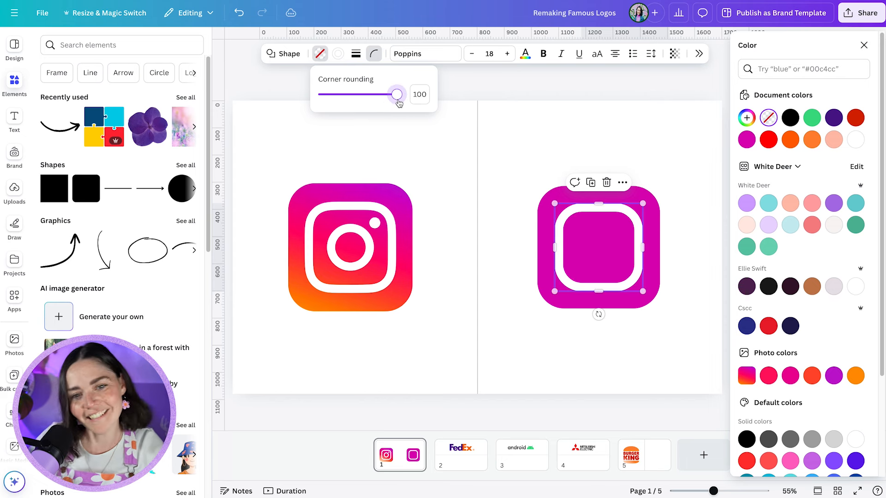
drag(553, 204, 557, 205)
drag(604, 241, 592, 266)
click(536, 140)
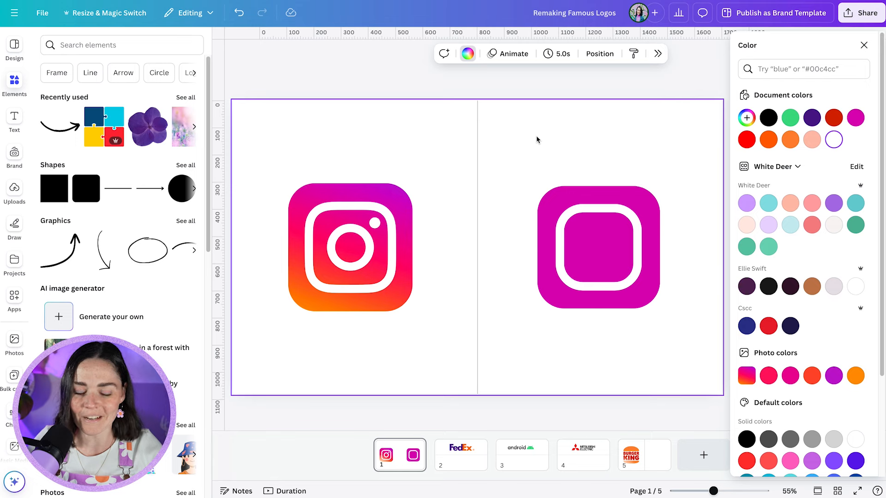
Step: Add a circle, shrink it to less than half its size and place it just beside the magenta square
key(ctrl+v)
click(478, 225)
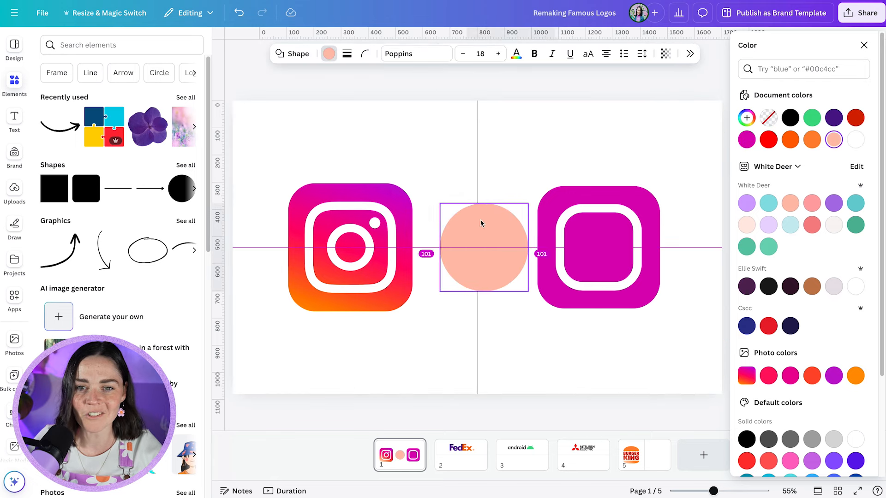
drag(478, 224, 501, 223)
drag(456, 202, 507, 249)
Step: Copy the style of the white rounded outline onto the small circle
click(558, 249)
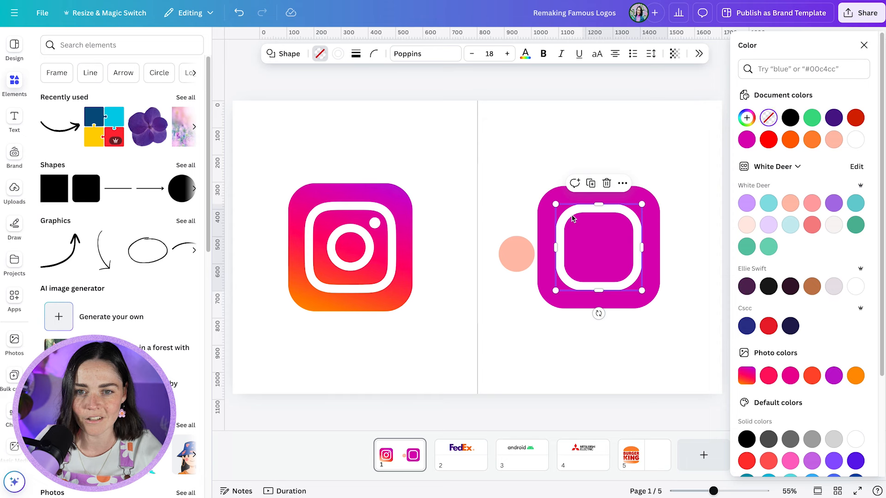
click(699, 53)
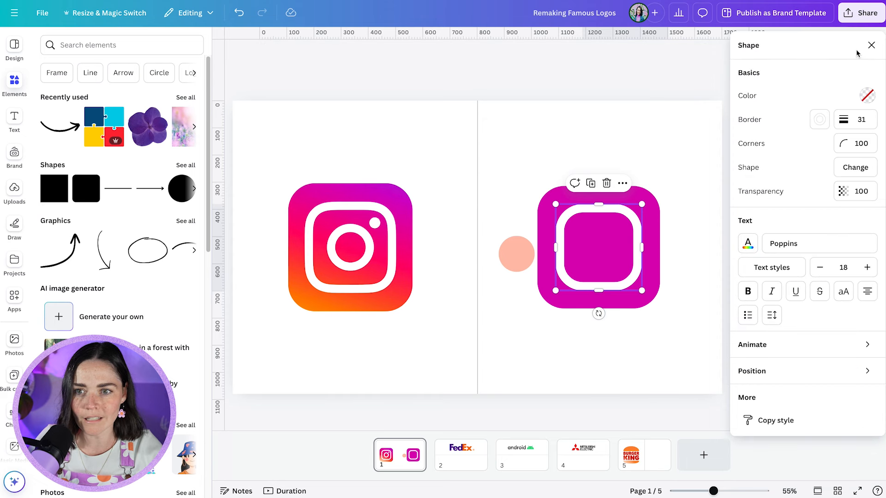
click(771, 421)
click(517, 255)
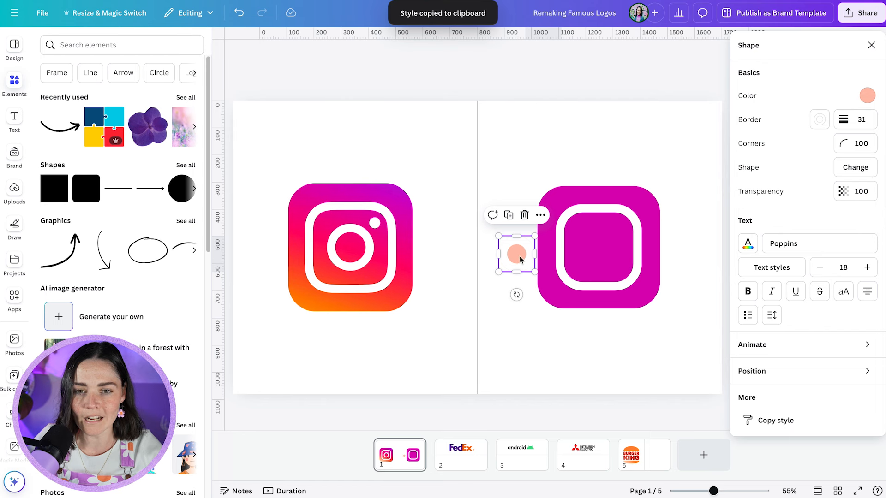
Step: Centre the circle inside the white outline and remove its fill so only the ring remains
drag(517, 258, 601, 250)
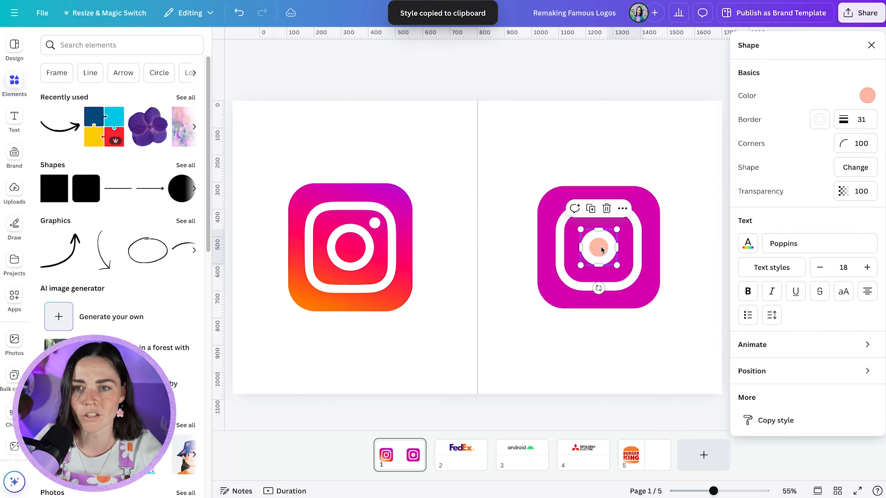
click(867, 96)
click(768, 121)
click(682, 148)
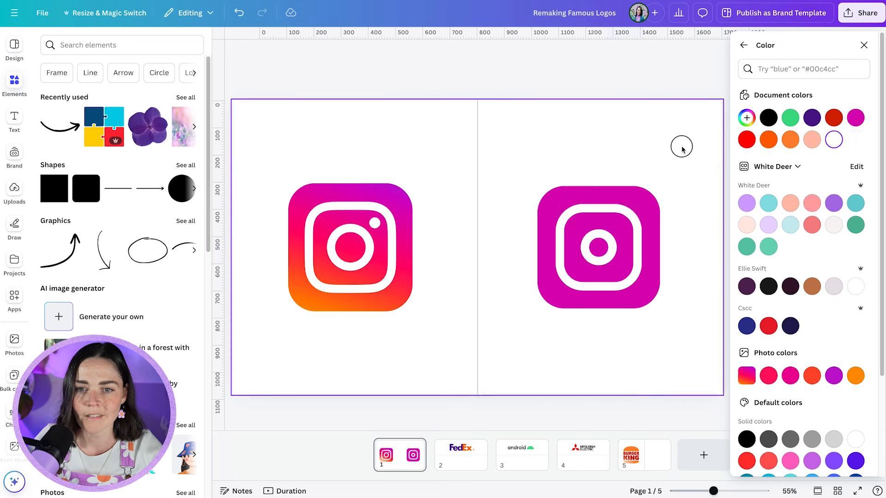
Step: Enlarge the white ring to match the original logo's proportions and recentre it inside the rounded outline
click(598, 254)
drag(582, 229, 573, 222)
drag(615, 267, 623, 273)
drag(602, 252, 617, 266)
drag(602, 249, 603, 250)
click(647, 168)
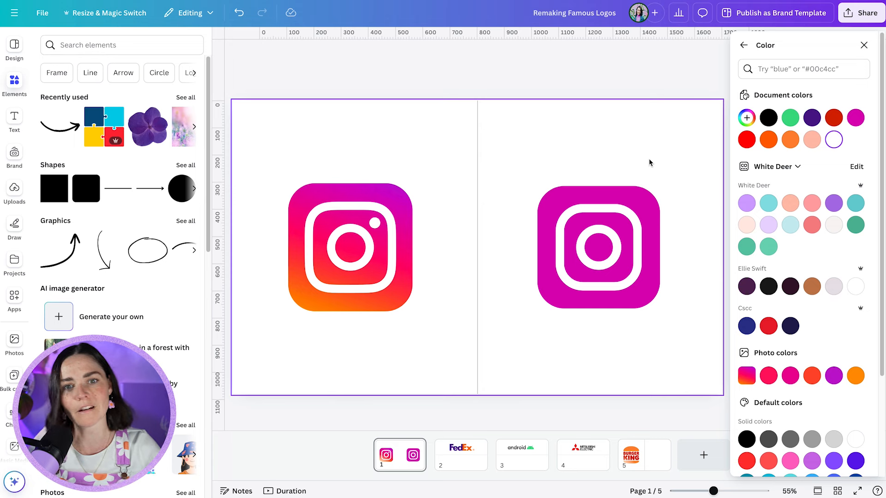
Step: Add a tiny white #ffffff circle and place it between the ring and the outline's upper-right corner
key(c)
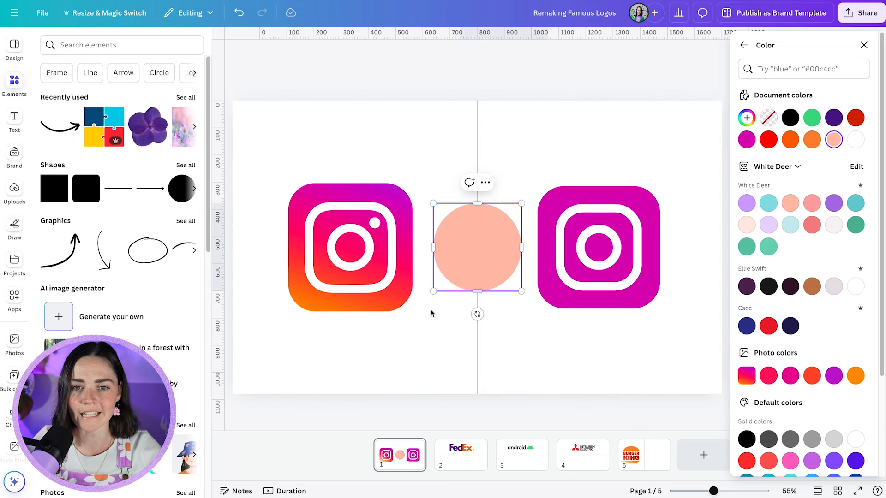
drag(434, 291, 506, 218)
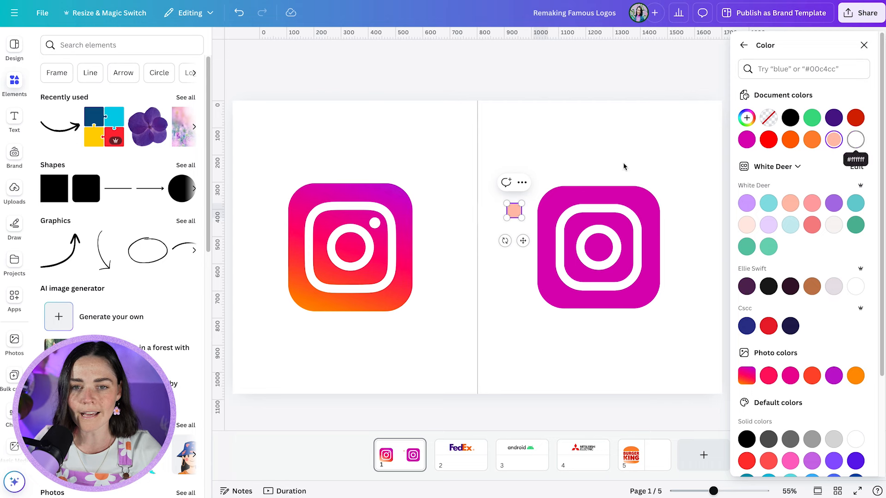
click(855, 140)
click(512, 215)
drag(541, 217, 621, 225)
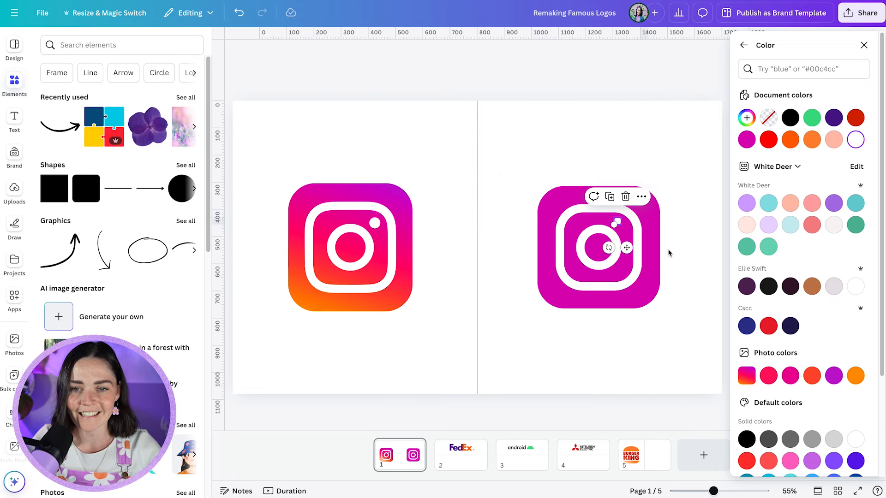
Step: Enlarge the white dot near the outline's upper-right corner slightly
click(669, 251)
scroll(632, 232, up, 6)
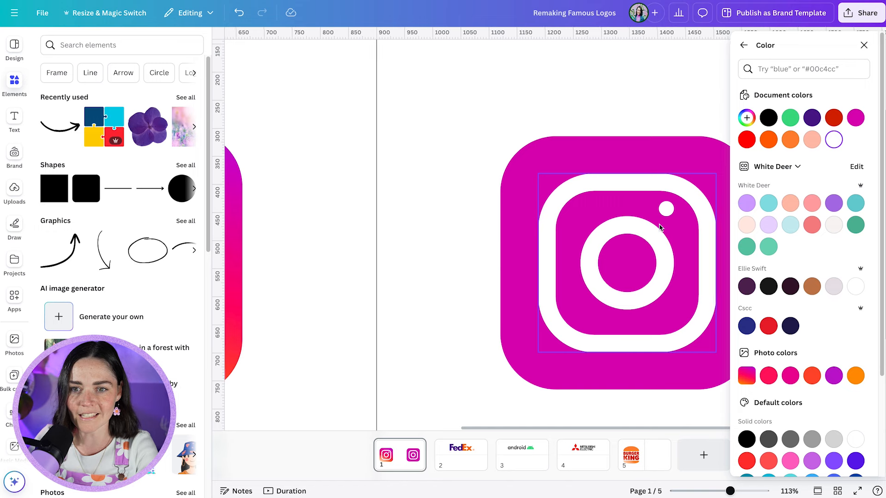
click(665, 215)
drag(672, 217, 677, 222)
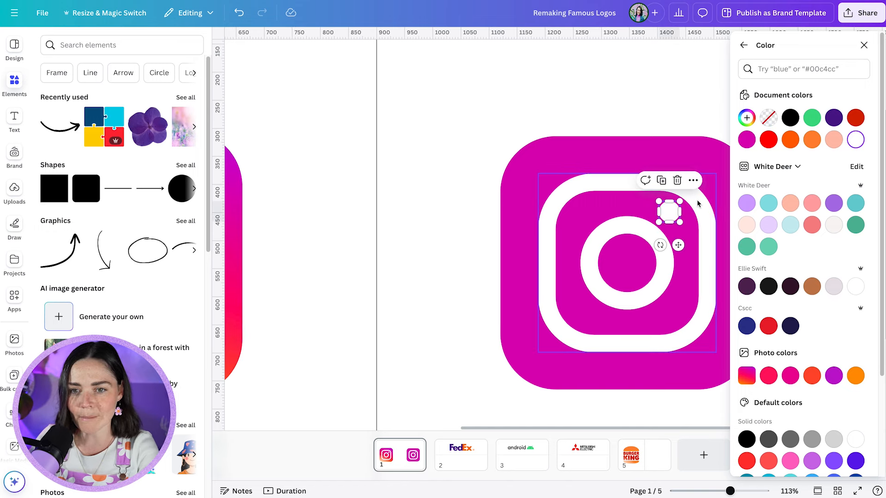
Step: Nudge the white dot slightly to the right near the outline's upper-right corner and deselect it
drag(670, 217, 671, 217)
ctrl+scroll(658, 190, down, 5)
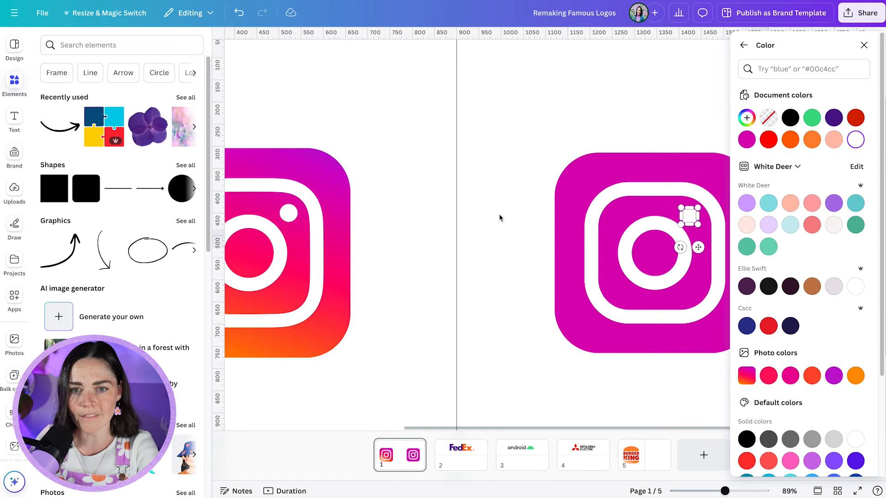
ctrl+scroll(658, 191, down, 2)
click(647, 162)
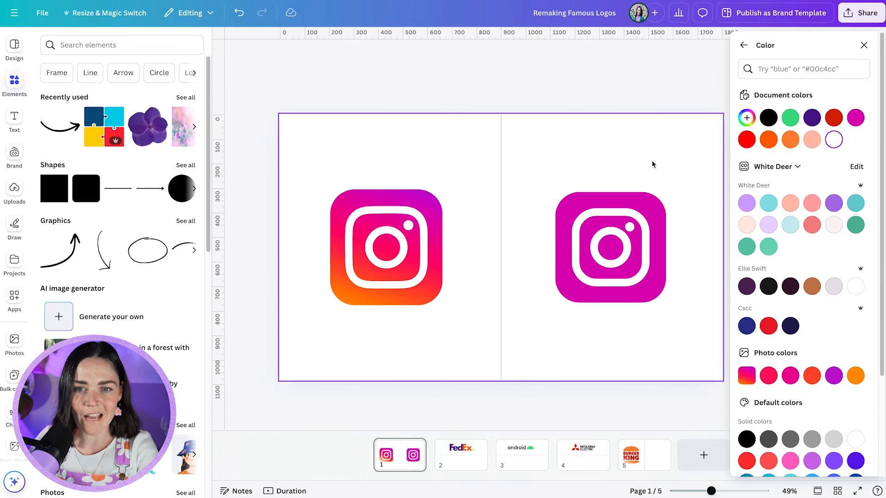
ctrl+scroll(678, 182, up, 1)
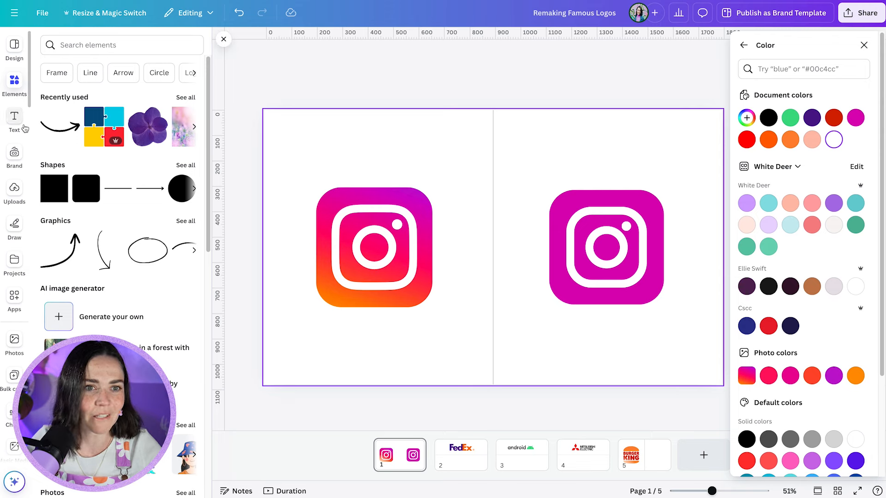
Step: Search the available apps for "gradient" and open Gradient Generator
click(16, 305)
click(118, 44)
text(gradient)
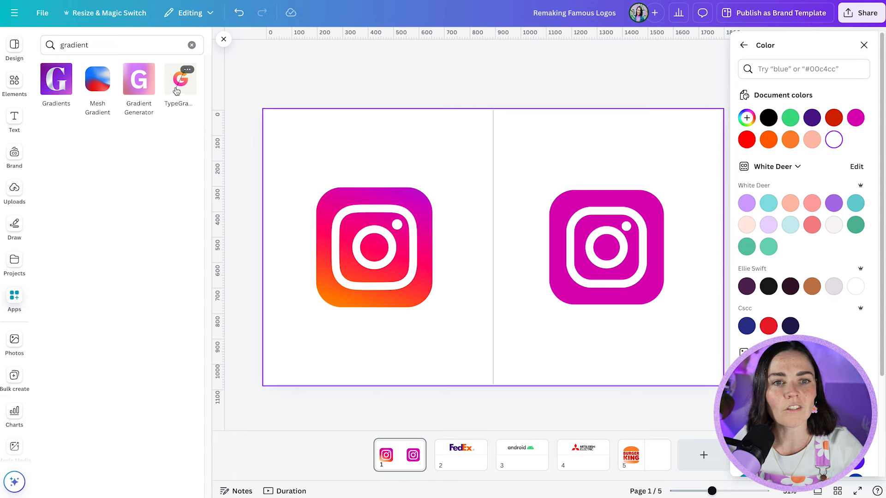
click(138, 82)
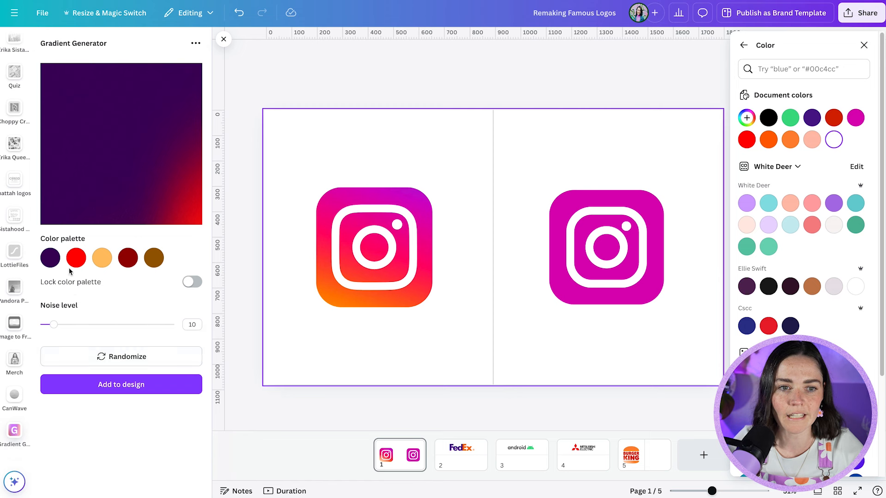
Step: Set the first gradient palette colour to purple #CB08CA, sampled from the original Instagram logo's upper-right area
click(51, 258)
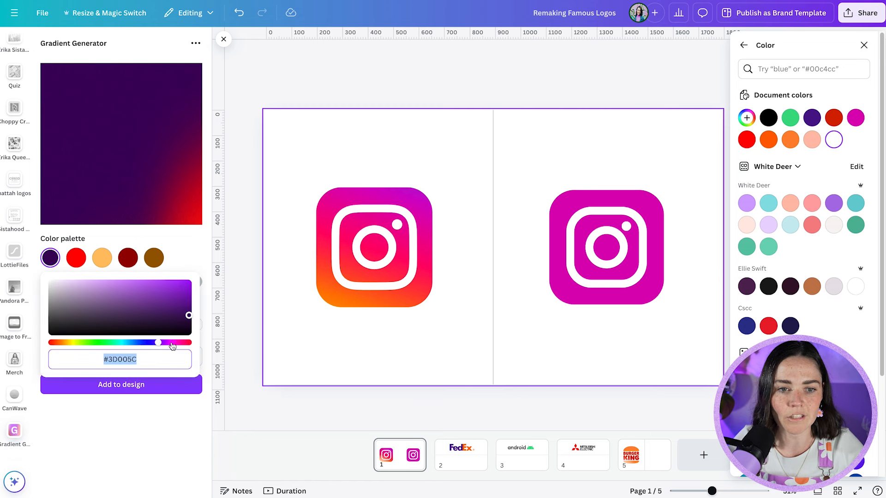
drag(171, 343, 175, 343)
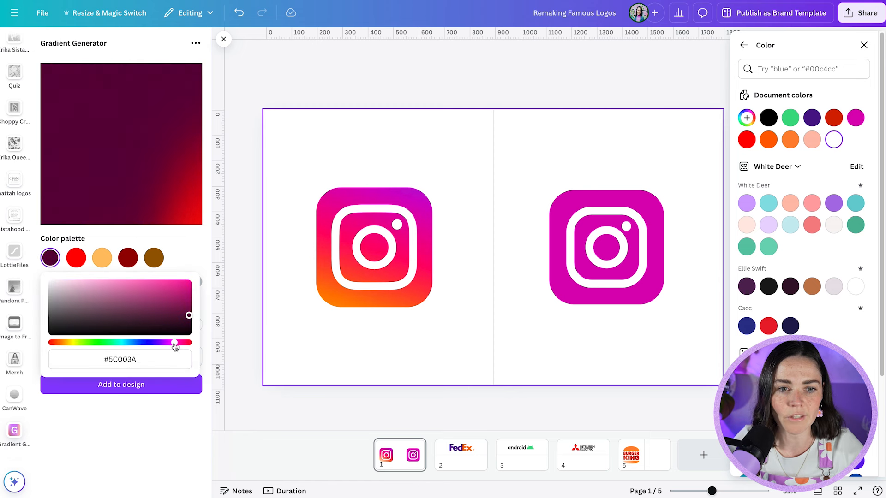
click(746, 118)
click(865, 242)
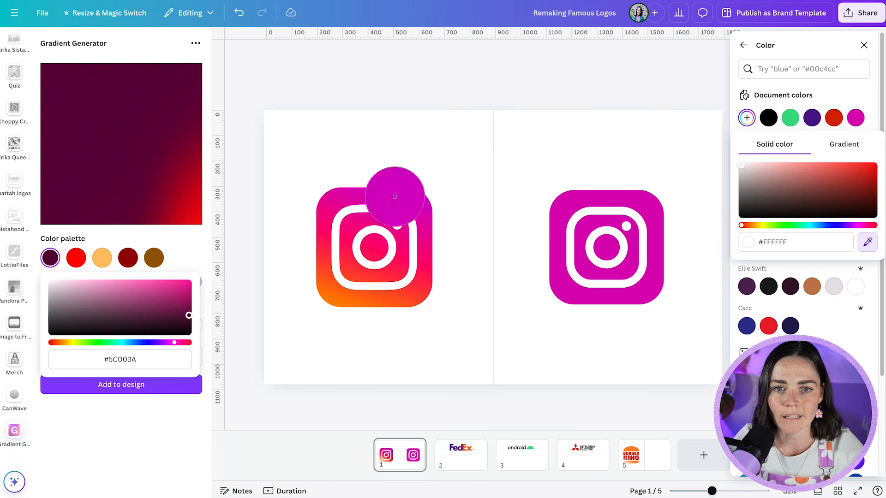
click(429, 202)
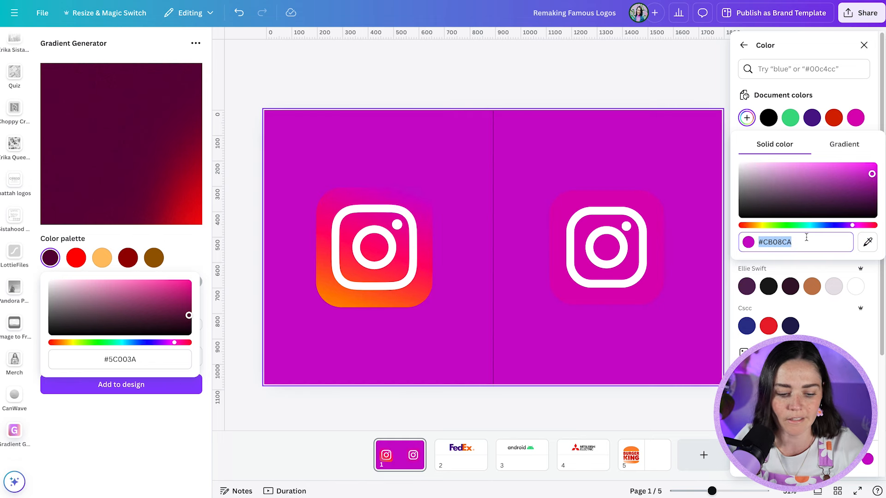
key(ctrl+z)
click(120, 359)
key(ctrl+v)
Step: Change the second gradient palette colour to orange #FF7300
click(79, 261)
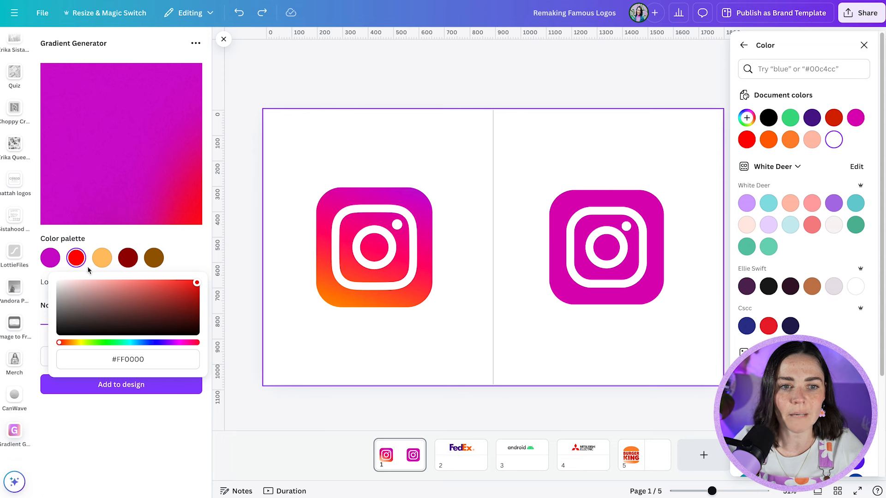
click(70, 343)
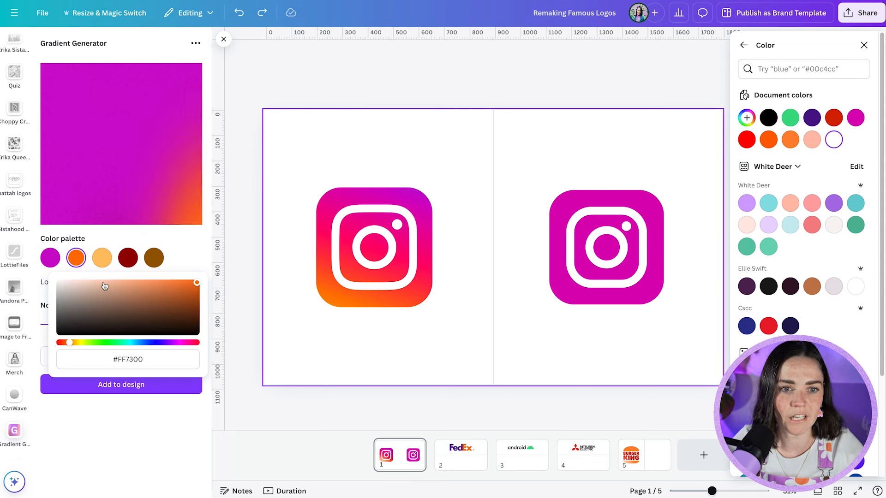
click(174, 264)
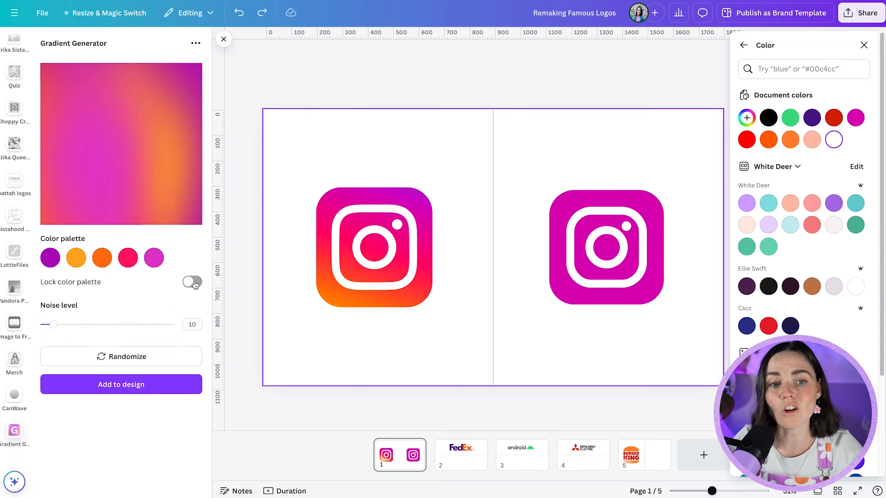
Step: Set the noise level to 0 with the colour palette locked and randomize the gradient until it resembles the original logo's blend
drag(56, 328, 17, 325)
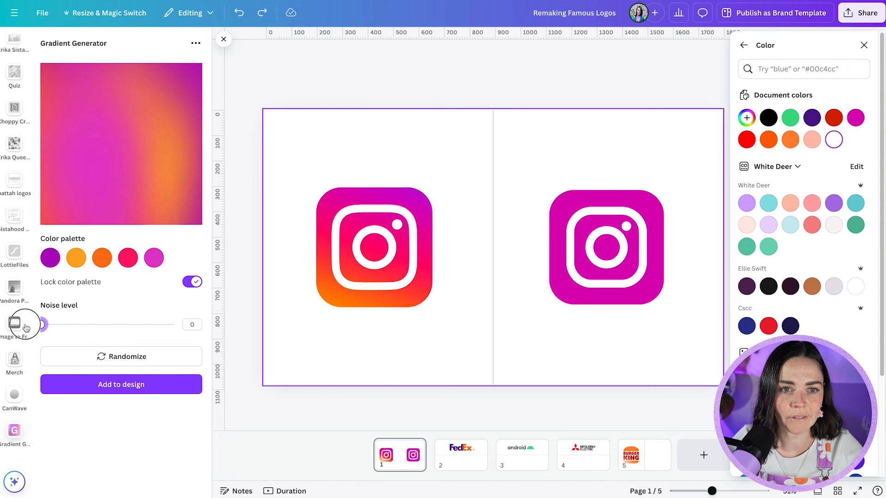
click(130, 359)
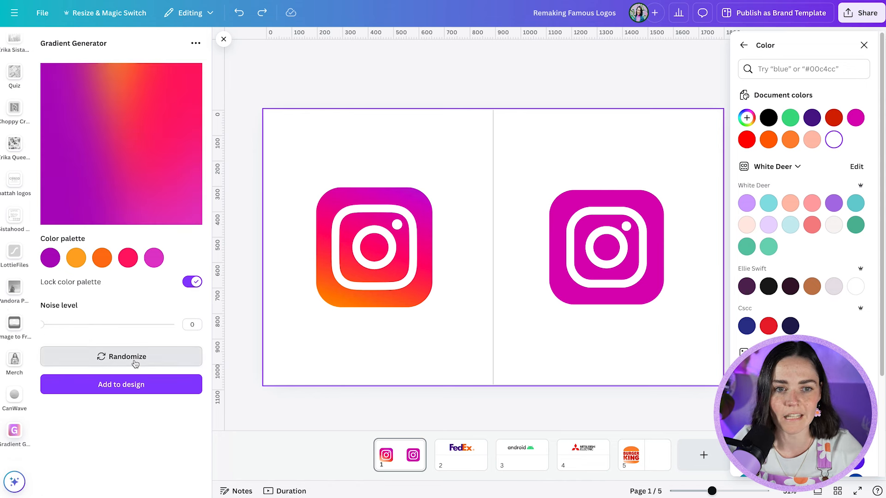
click(136, 364)
click(135, 365)
click(135, 364)
click(136, 365)
click(135, 365)
click(135, 364)
click(135, 364)
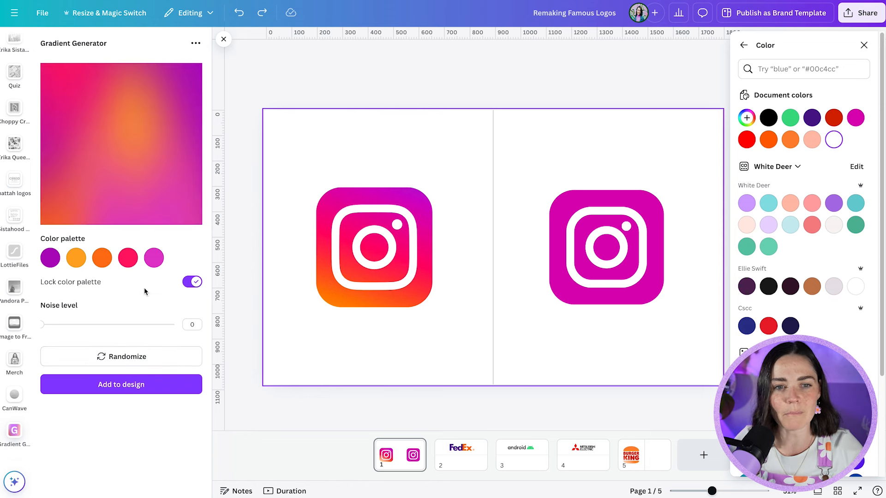
click(111, 358)
click(111, 359)
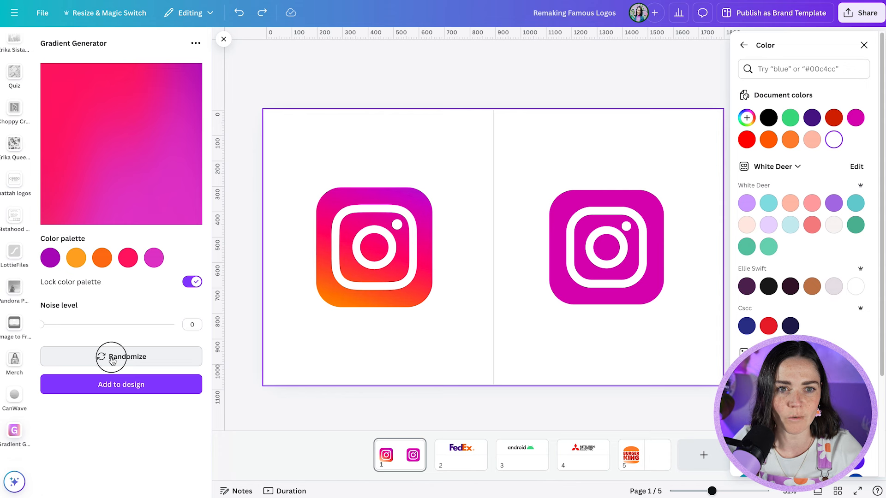
click(111, 358)
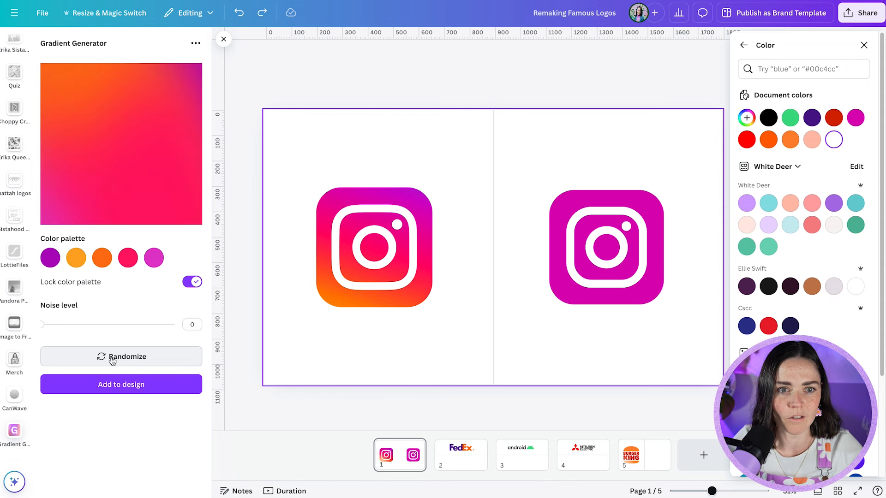
click(115, 360)
click(115, 360)
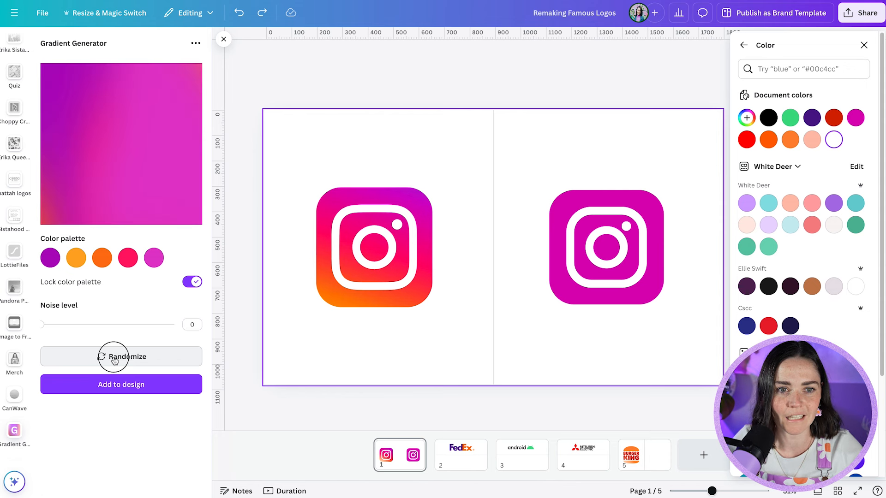
Step: Add the generated gradient to the design and enlarge it over the remade icon until it covers the magenta square
click(117, 387)
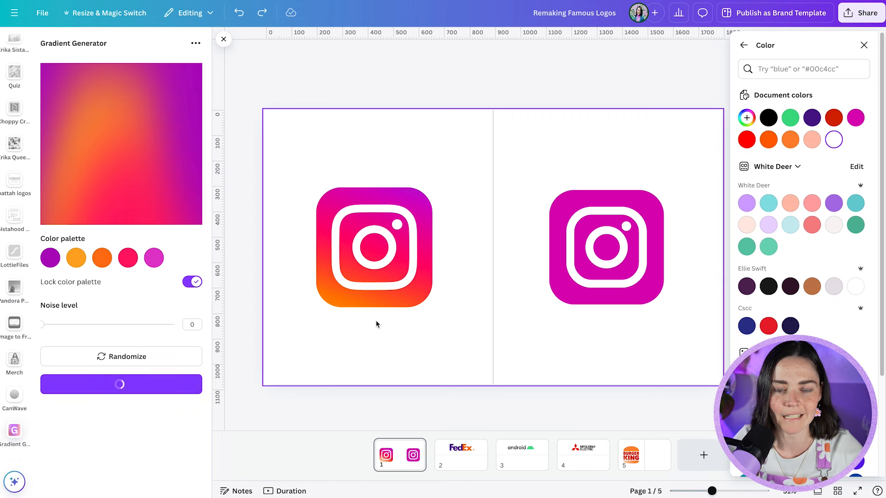
drag(392, 143, 668, 218)
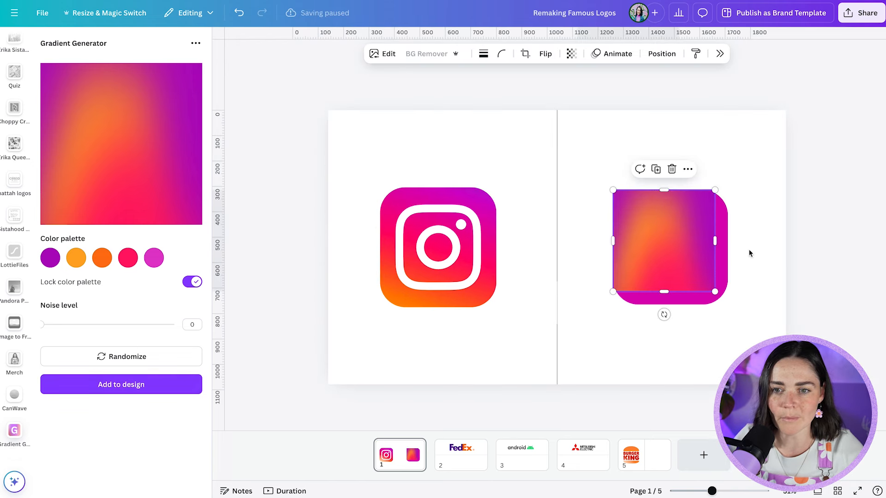
click(716, 298)
click(700, 283)
drag(715, 292, 730, 307)
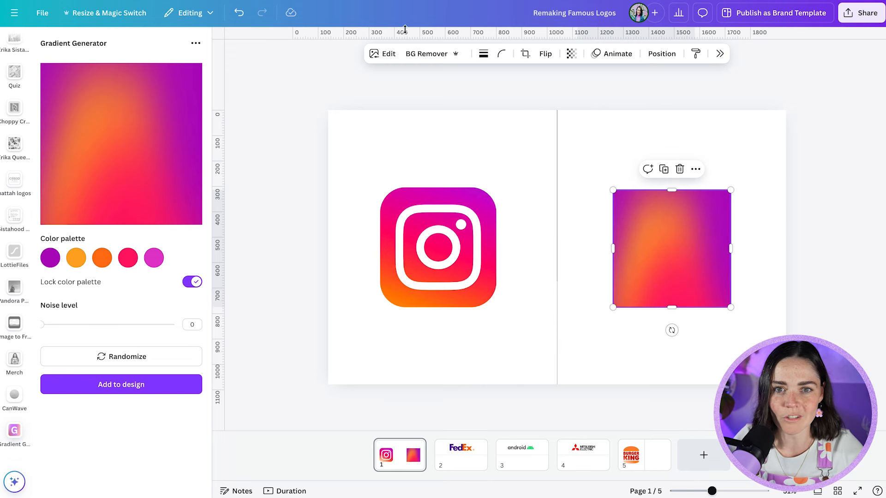
Step: Round the gradient square's corners like the original icon and place it behind the white camera shapes, sized to match the magenta base
click(502, 54)
drag(451, 93, 526, 92)
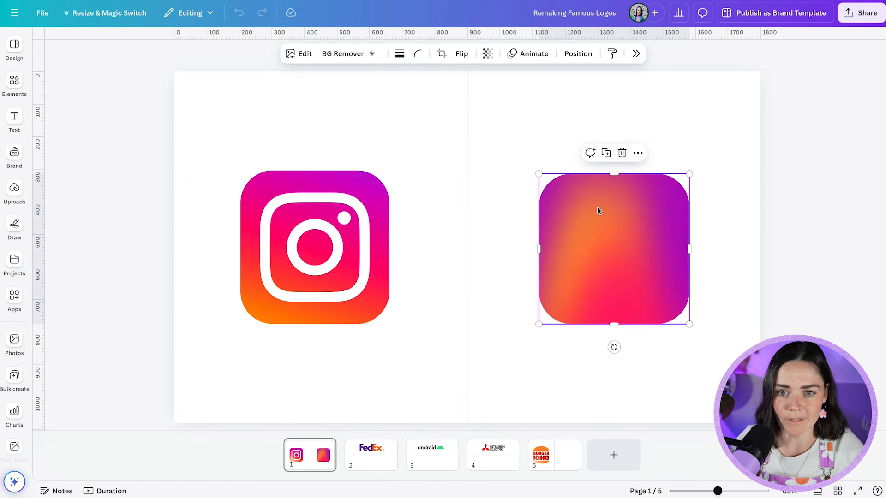
key(ctrl+v)
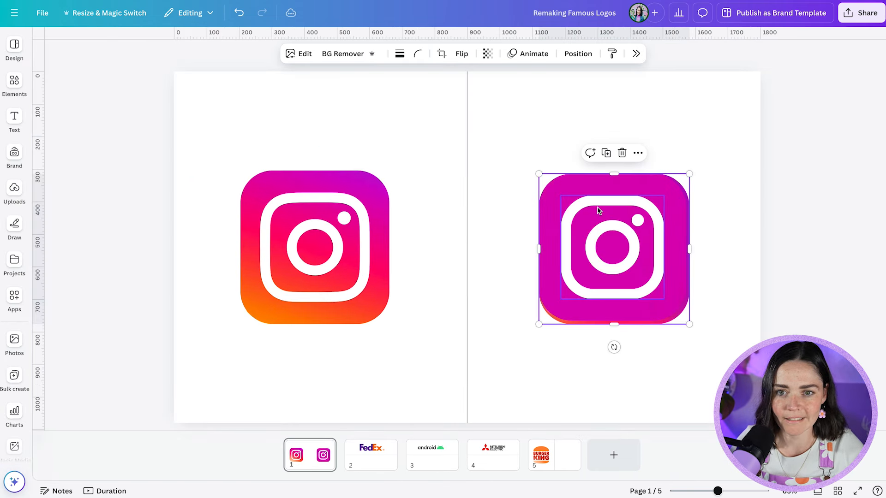
drag(688, 323, 686, 320)
click(766, 297)
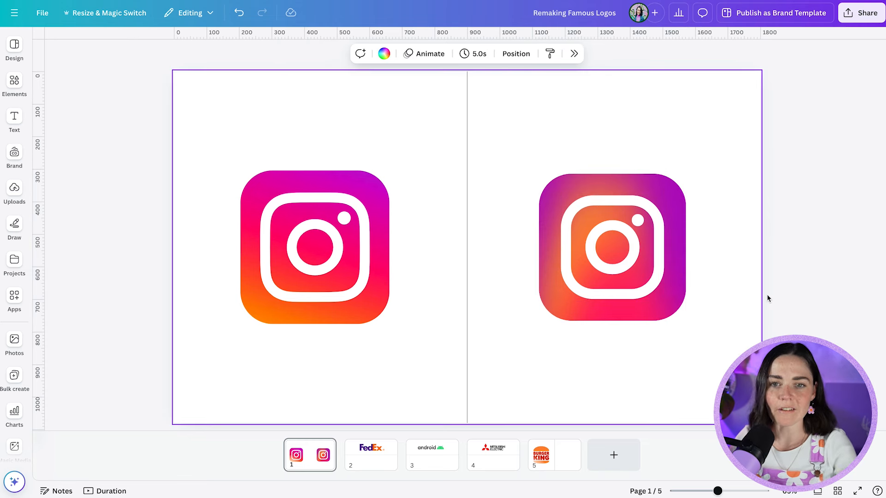
Step: On the FedEx page, add the text "Fed" at size 137 below the original logo's purple letters
scroll(765, 291, down, 3)
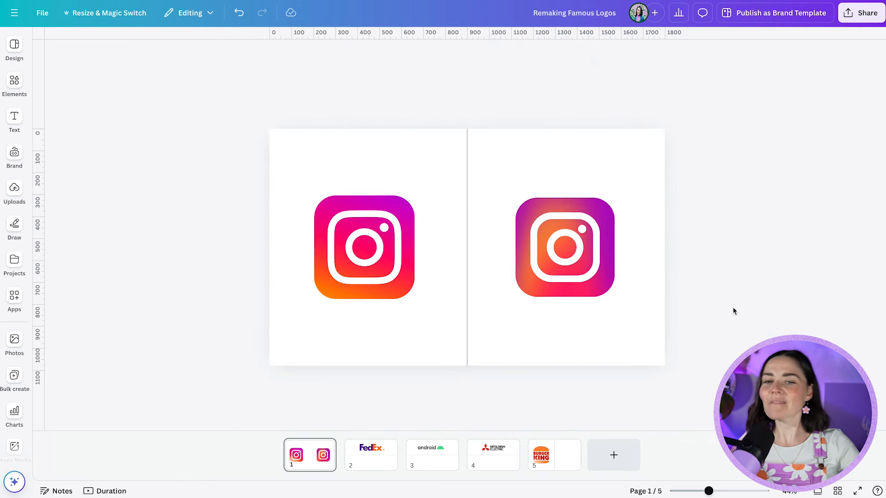
click(357, 461)
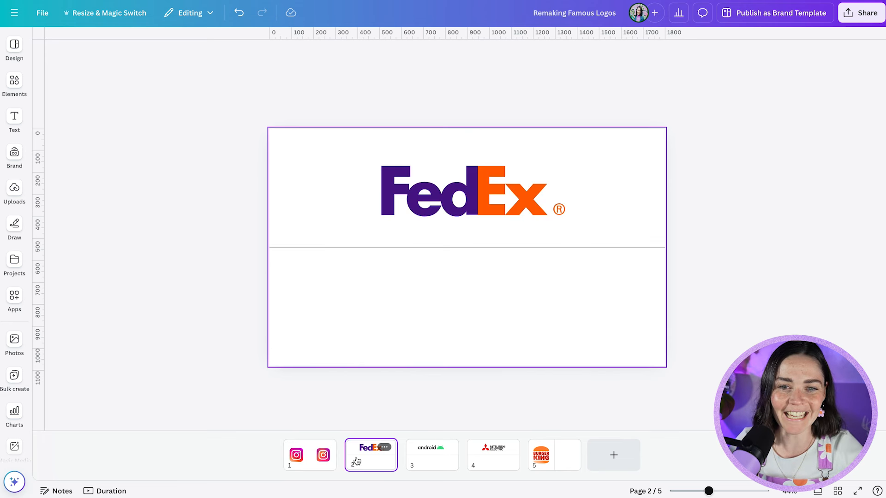
click(459, 313)
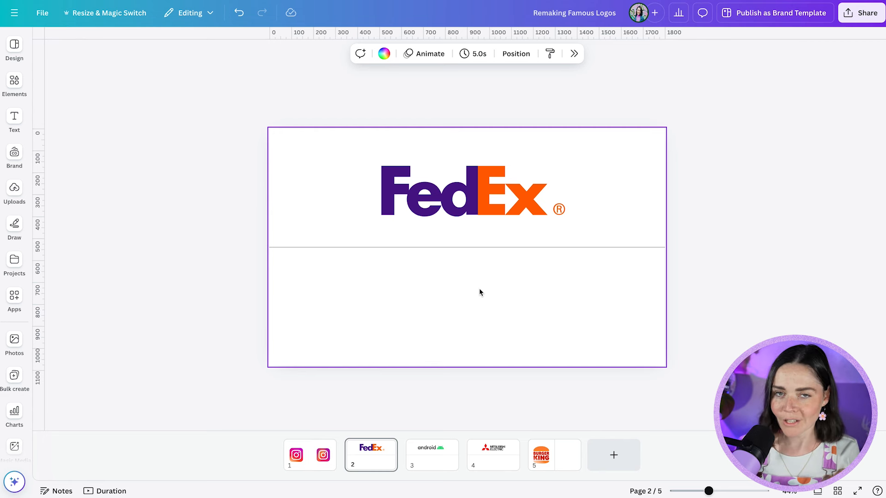
key(t)
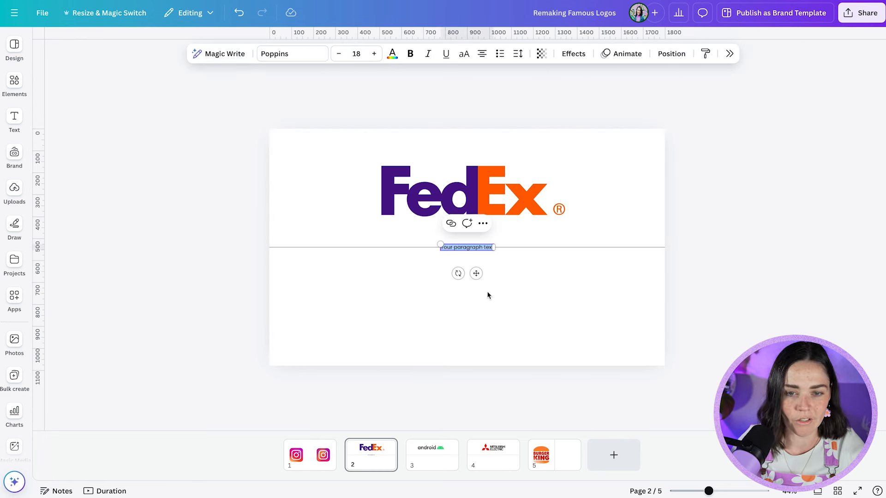
key(BackSpace)
drag(461, 245, 421, 253)
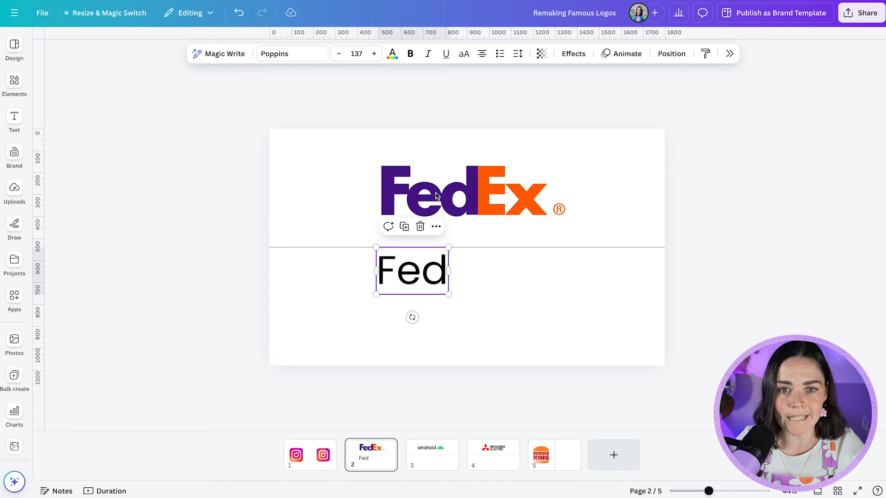
Step: Find the Futura fonts and set the "Fed" text to Futura Bold
click(303, 63)
text(sans serif)
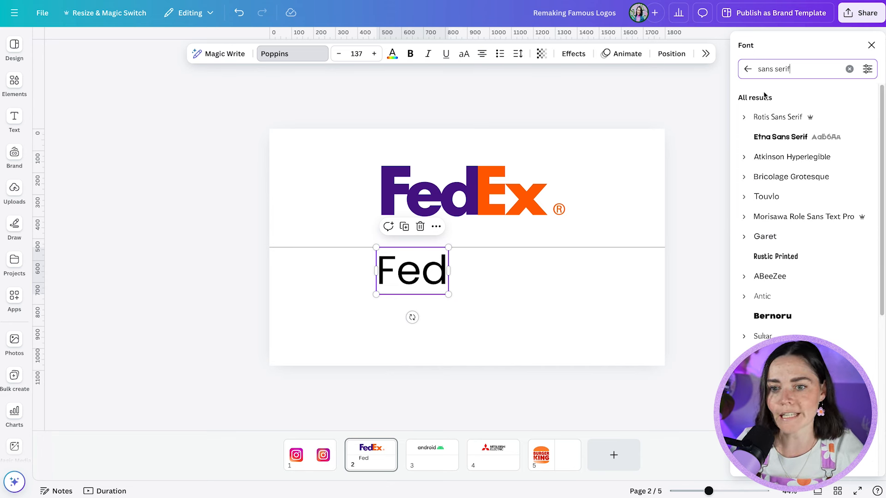
triple_click(777, 66)
text(futura)
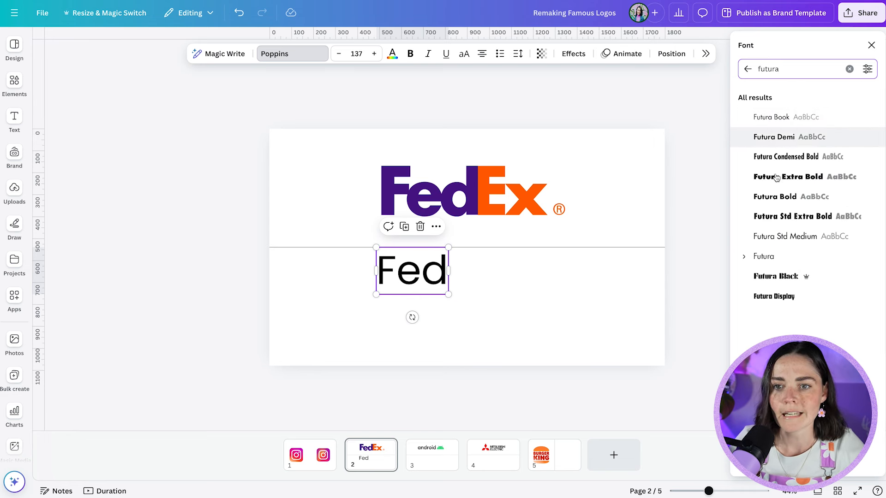
click(777, 196)
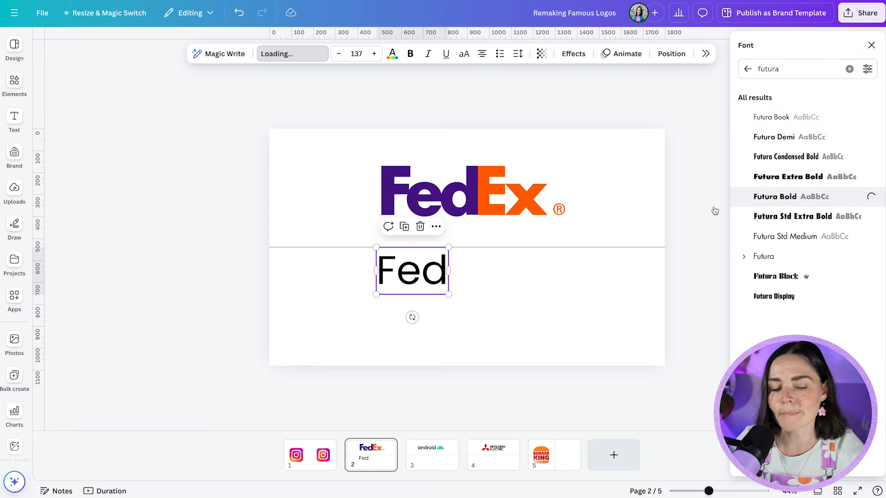
click(472, 284)
Step: Shift "Fed" down and to the left, then duplicate it as "Ex" and place the copy to its right
drag(415, 275, 391, 294)
key(ctrl+d)
double_click(467, 296)
text(Ex)
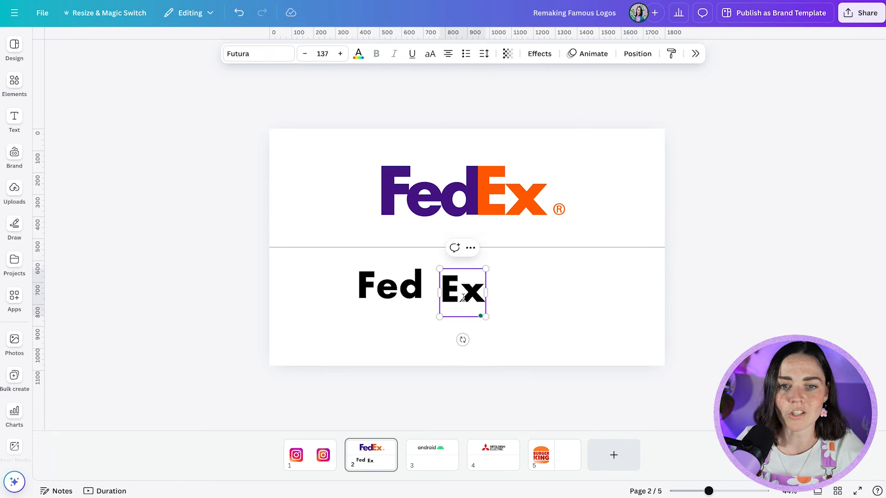
click(539, 300)
drag(471, 292, 505, 293)
Step: Color the "Fed" text purple #4D138C and enlarge it to size 238 below the original logo
click(390, 283)
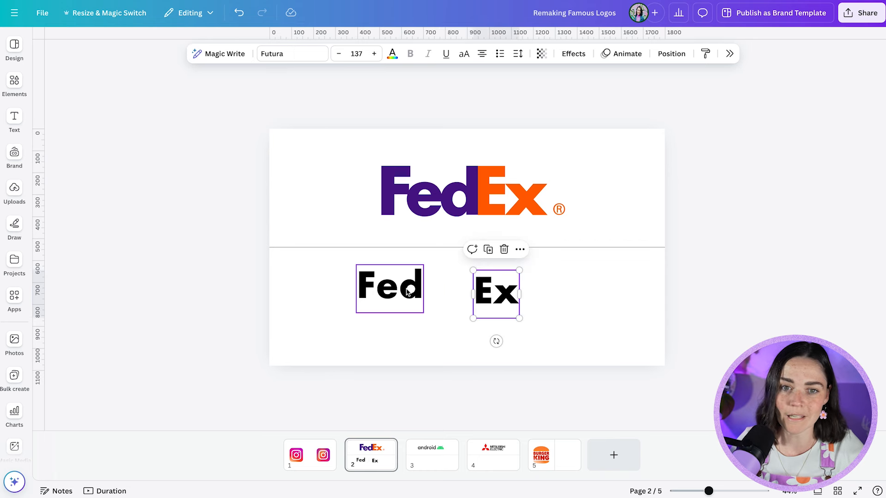
click(392, 54)
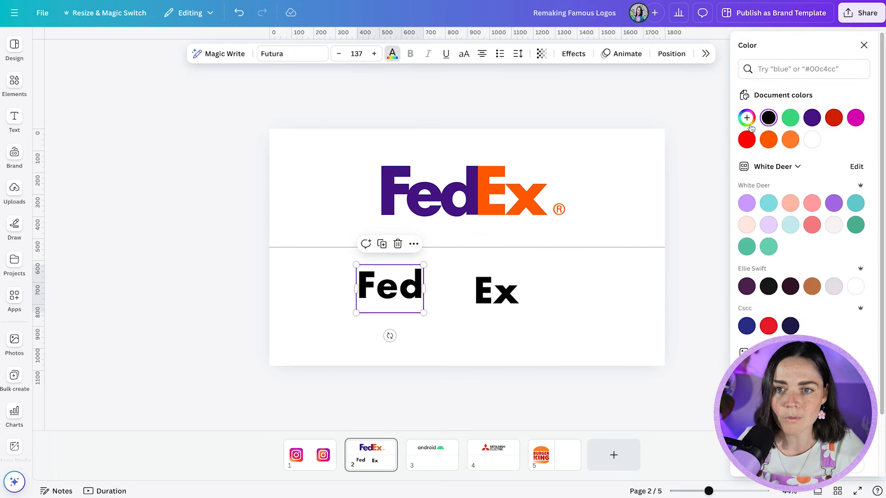
click(746, 118)
key(ctrl+v)
drag(424, 313, 406, 302)
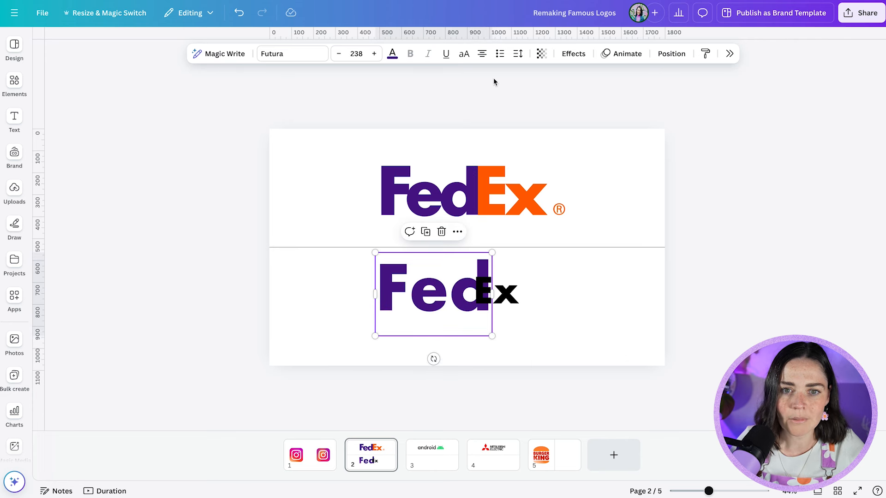
Step: Tighten the letter spacing of "Fed" to -101 so its letters touch like the original
click(519, 54)
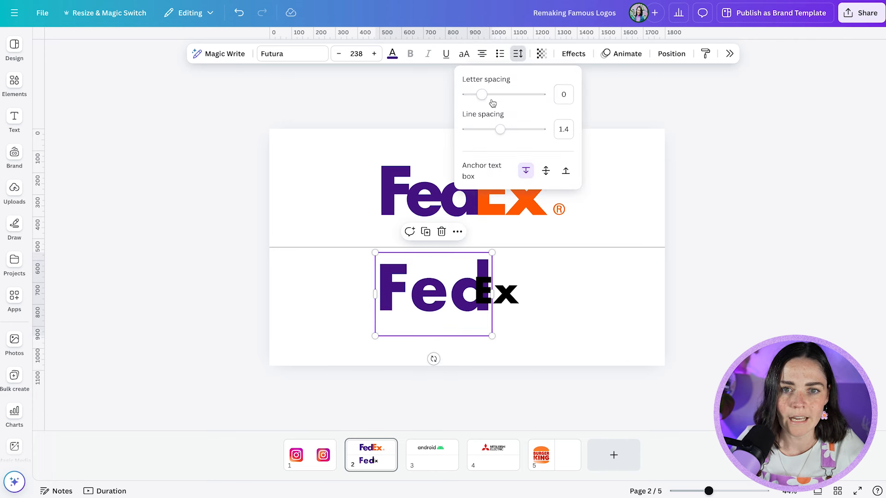
drag(482, 95, 474, 100)
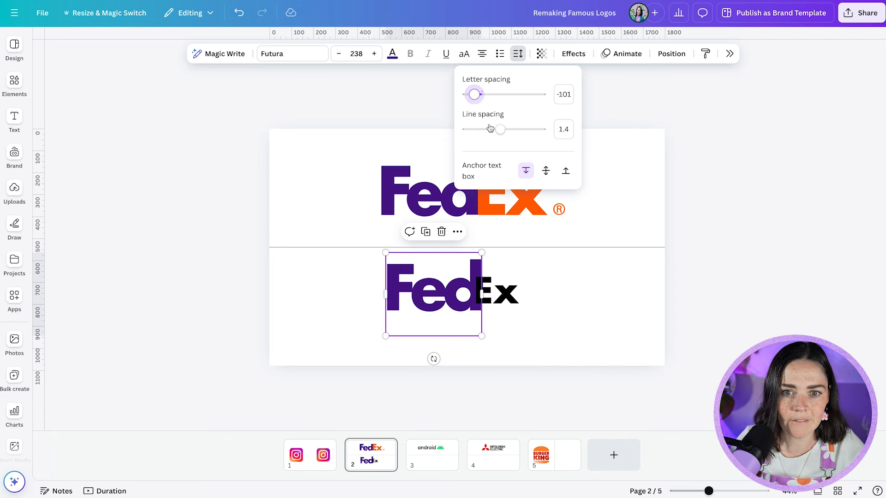
click(564, 305)
Step: Replace the small "Ex" text with a duplicate of "Fed" placed to its right and reworded as "E"
click(501, 298)
key(Delete)
drag(477, 297, 578, 298)
double_click(556, 290)
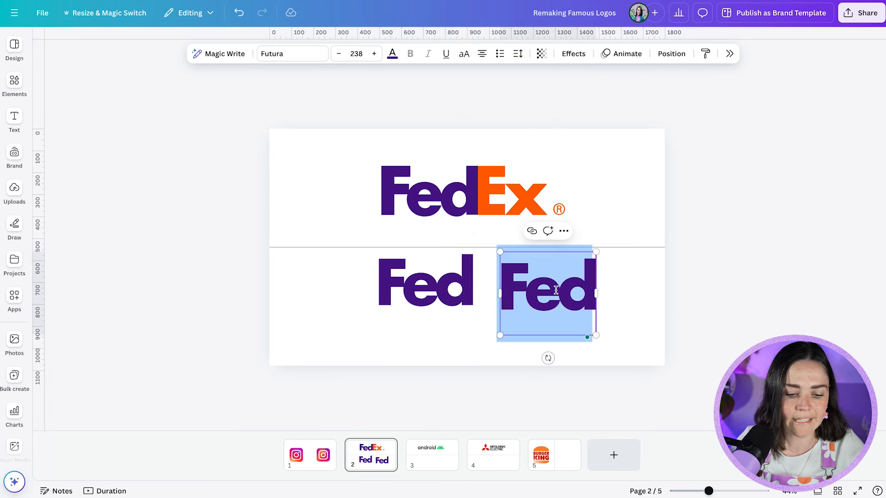
text(E)
click(571, 294)
click(549, 293)
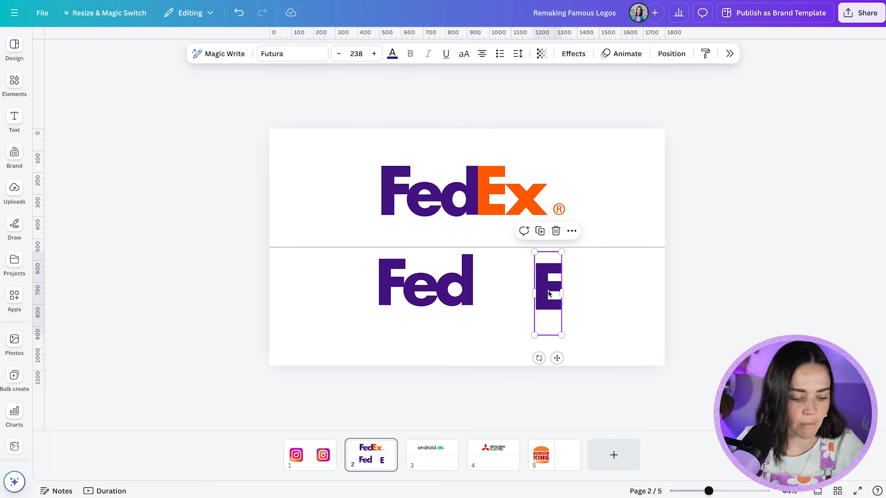
Step: Color the "E" with the orange sampled from the original logo's "Ex"
click(392, 53)
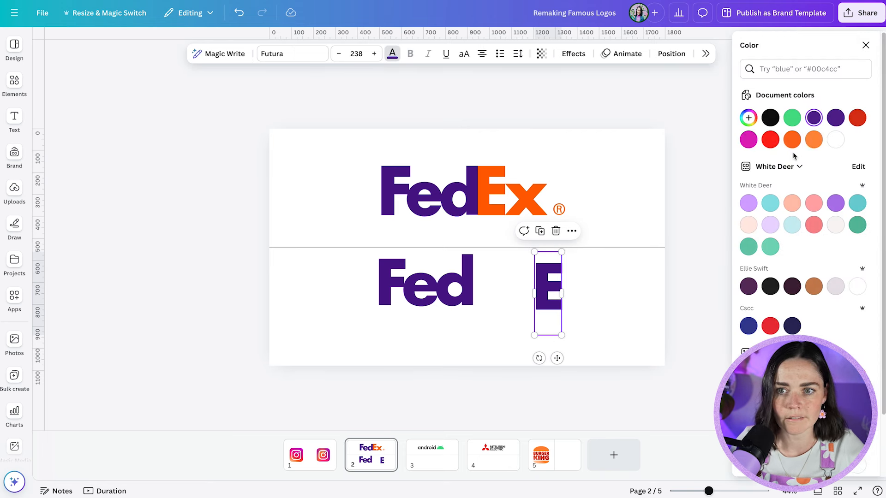
click(747, 118)
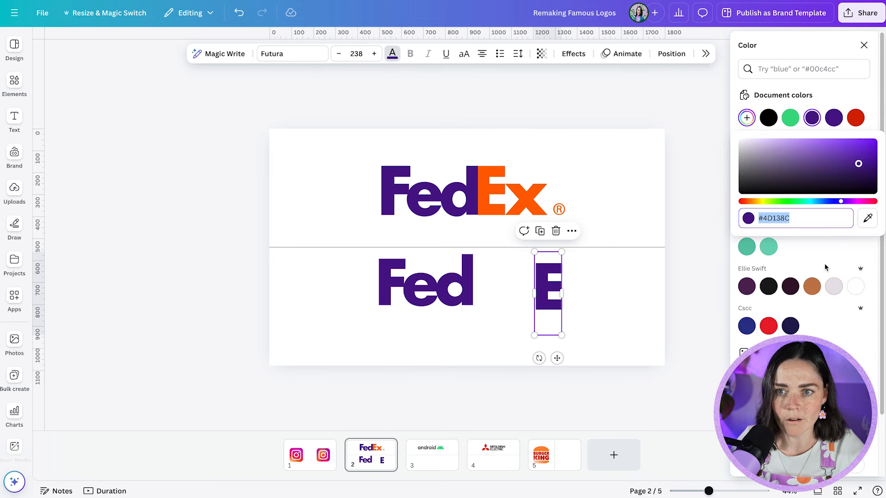
click(866, 219)
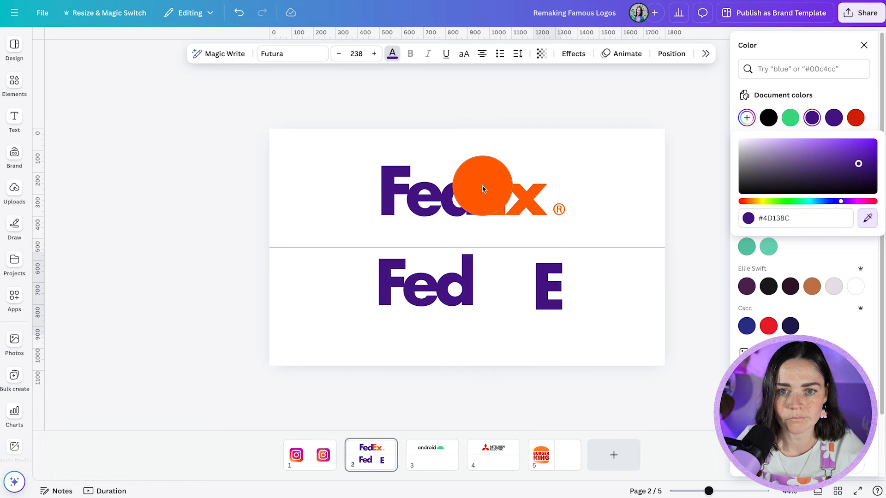
click(482, 189)
Step: Place the orange "E" directly against the right edge of the "d" with their upper edges level
click(502, 297)
drag(494, 294, 473, 295)
scroll(492, 297, up, 5)
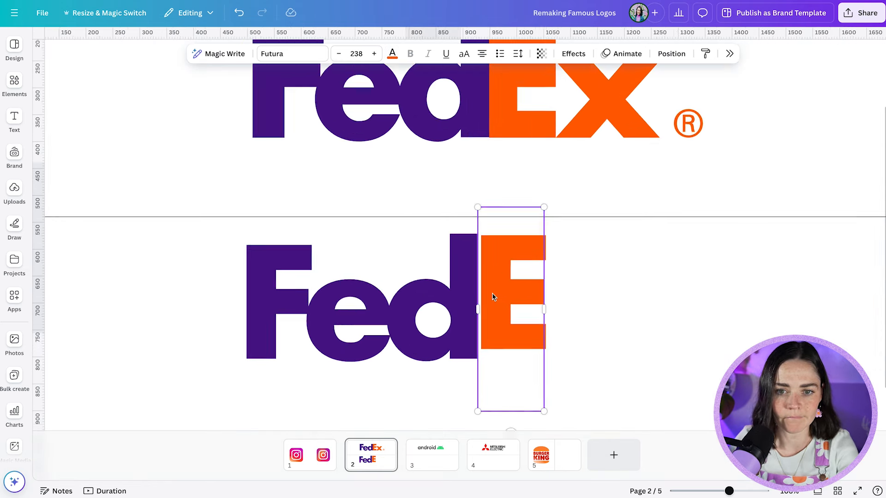
scroll(492, 297, up, 1)
drag(499, 293, 496, 291)
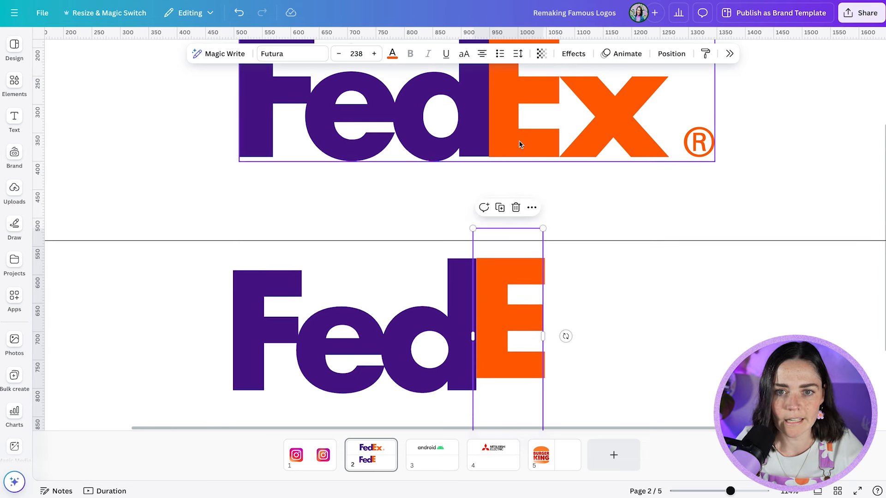
Step: Enlarge the orange "E" to size 261 so it matches the full height of the "d"
scroll(519, 143, up, 3)
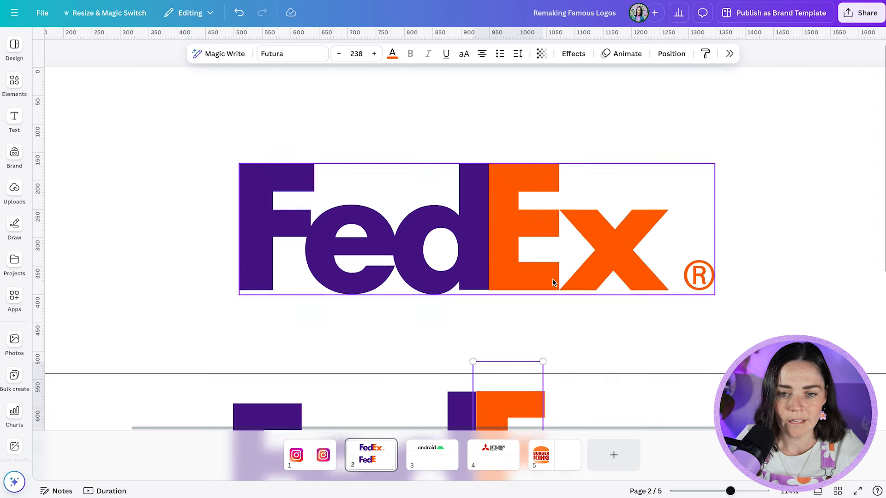
scroll(552, 278, down, 4)
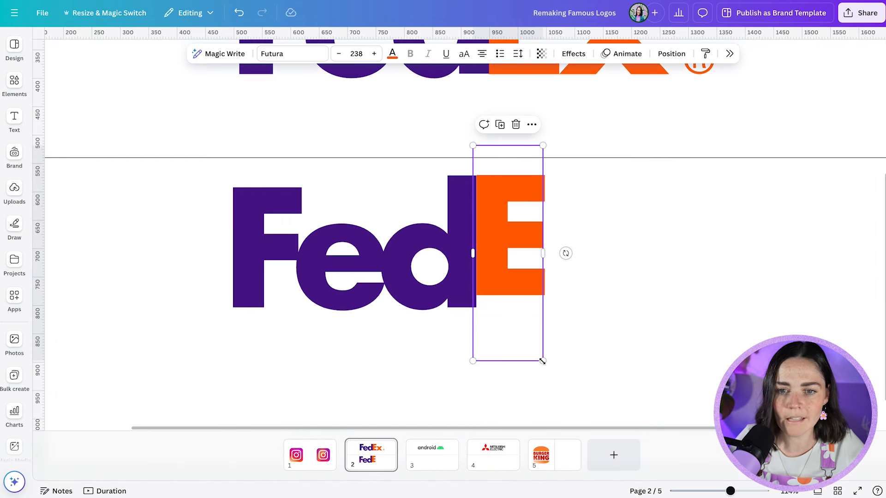
drag(544, 361, 560, 378)
drag(549, 144, 553, 142)
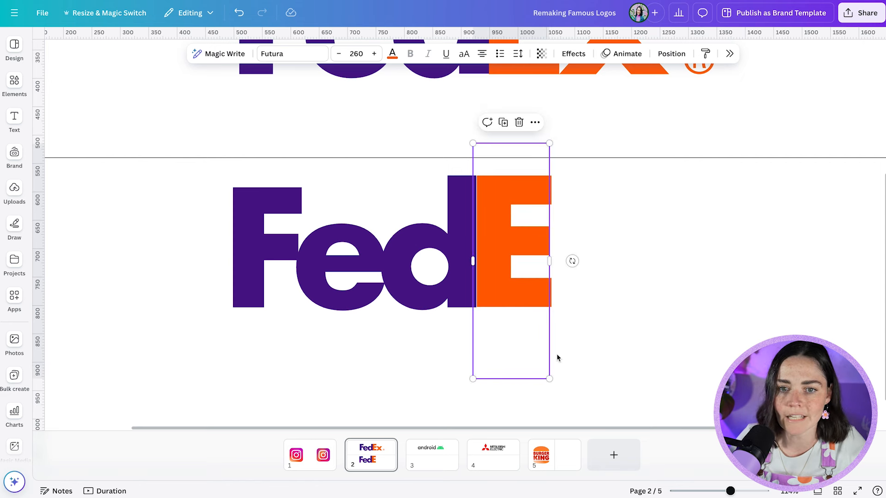
drag(549, 380, 549, 380)
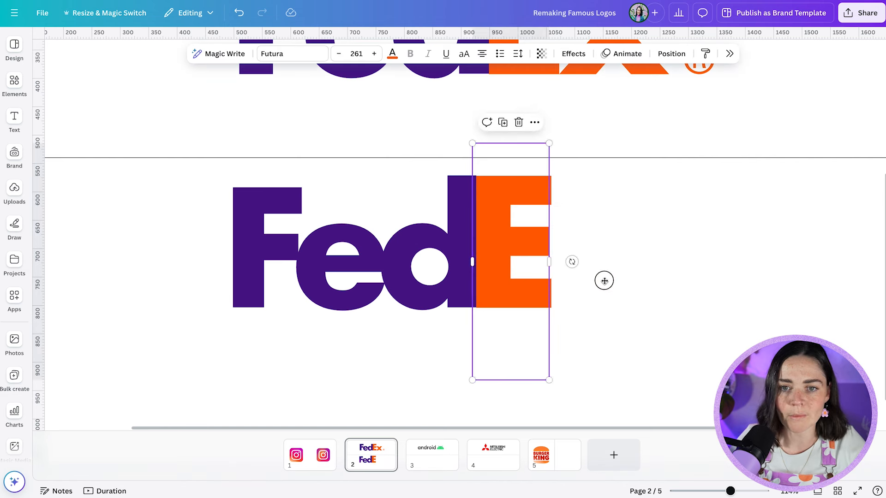
Step: Duplicate the orange "E" directly to its right and change the copy's text to "x"
key(ctrl+d)
double_click(607, 282)
text(x)
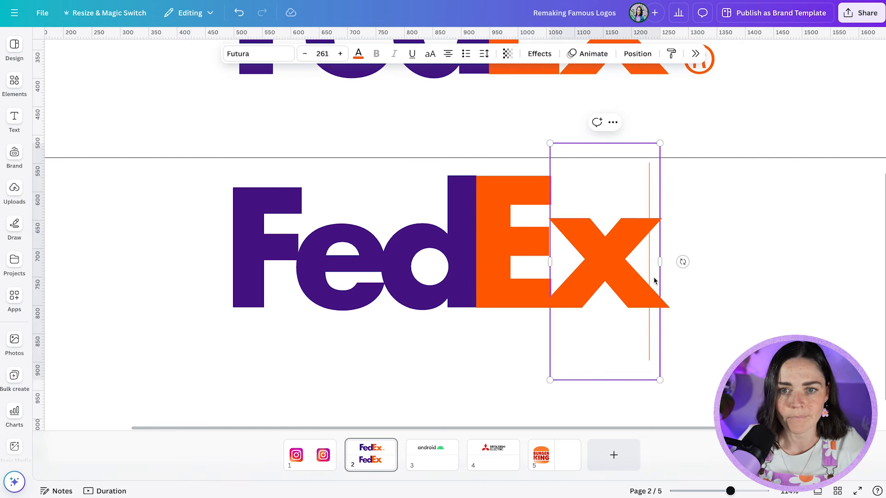
click(680, 261)
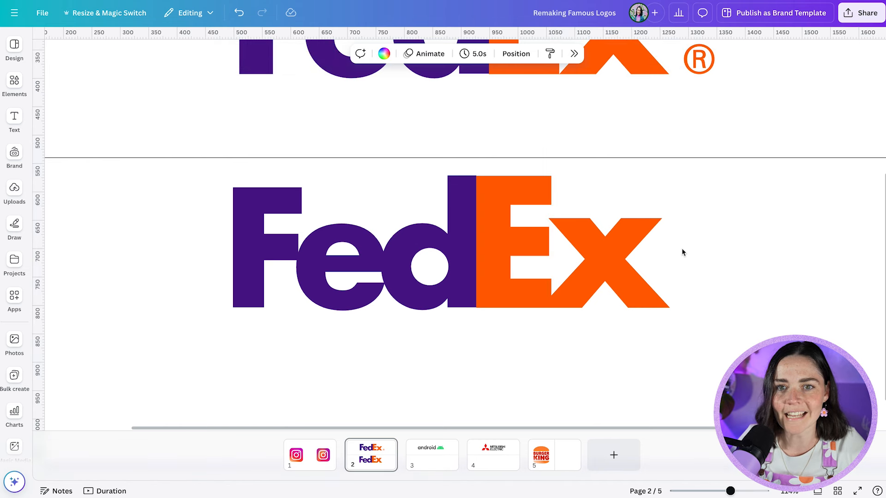
Step: Reduce the "x" to size 227 and align it with the baseline and right edge of the "E"
scroll(574, 95, up, 2)
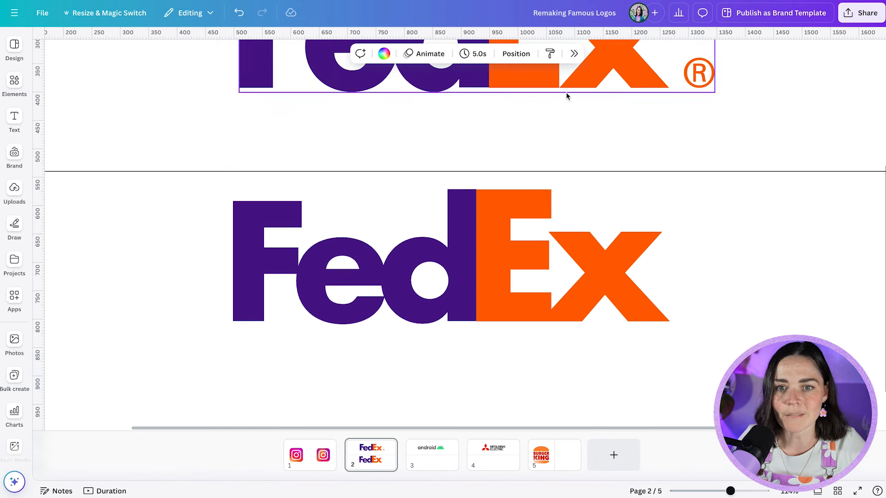
drag(594, 298, 606, 302)
drag(671, 156, 656, 188)
drag(613, 278, 612, 269)
scroll(620, 271, up, 3)
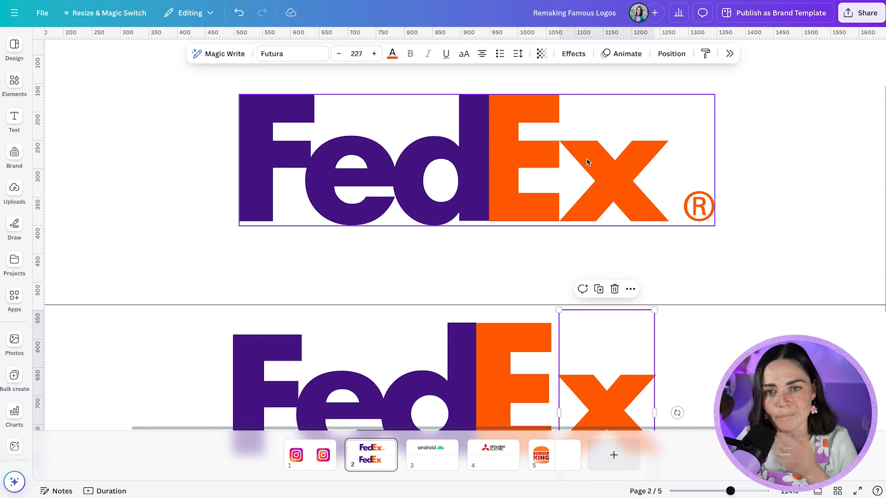
scroll(600, 182, down, 3)
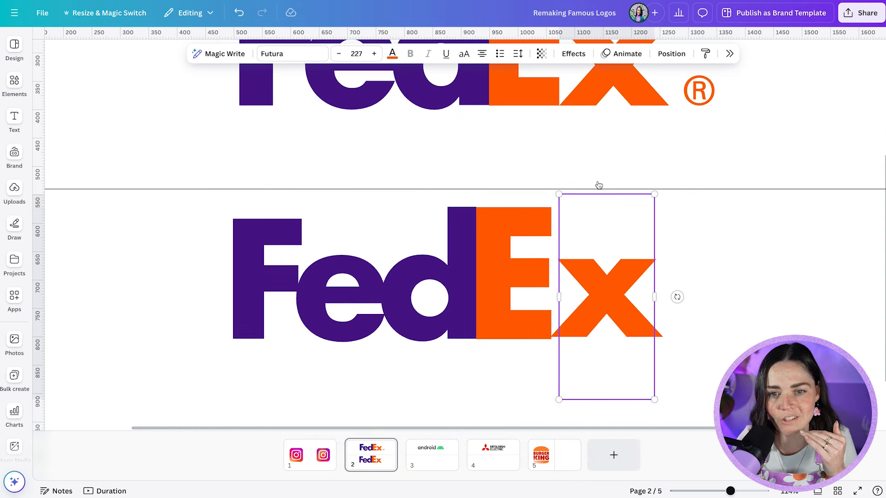
ctrl+scroll(576, 310, up, 5)
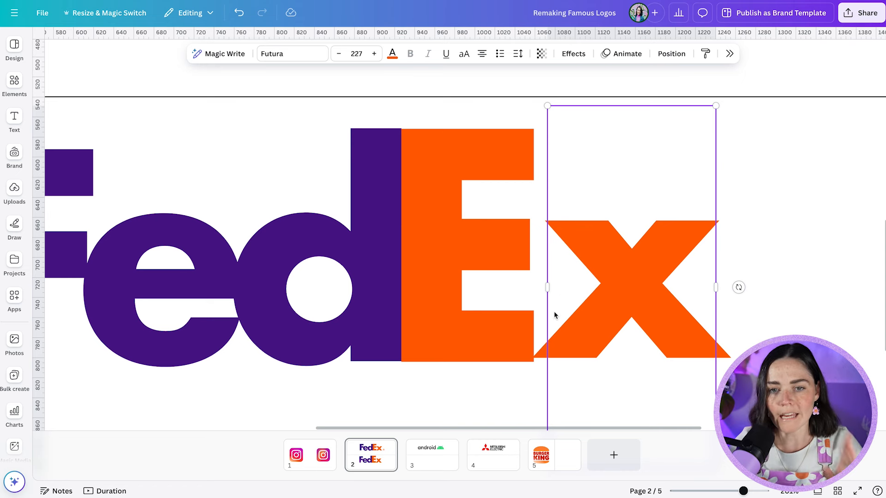
drag(586, 311, 587, 315)
ctrl+scroll(588, 317, down, 4)
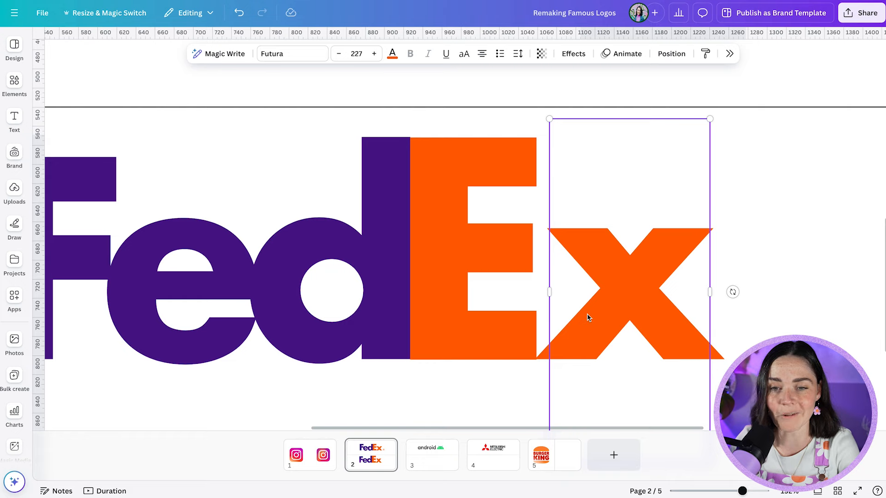
Step: Move the "x" into the empty space right of the wordmark and color it black
scroll(587, 313, right, 5)
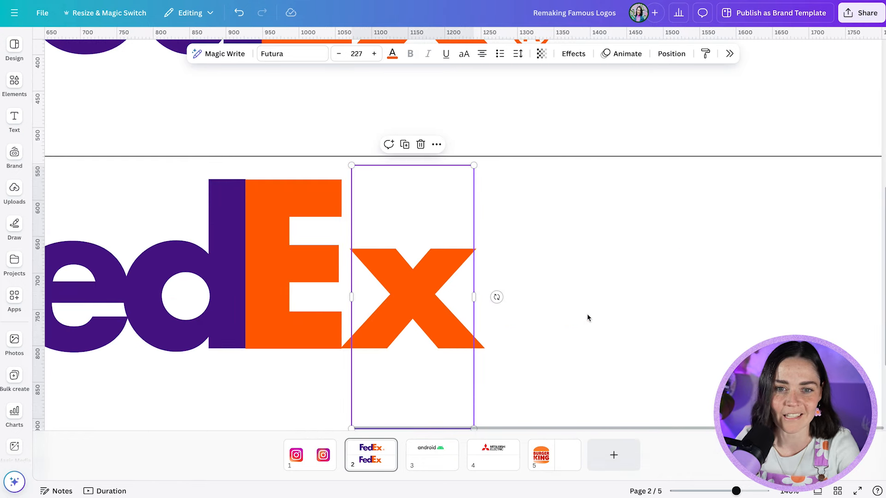
drag(439, 310, 577, 314)
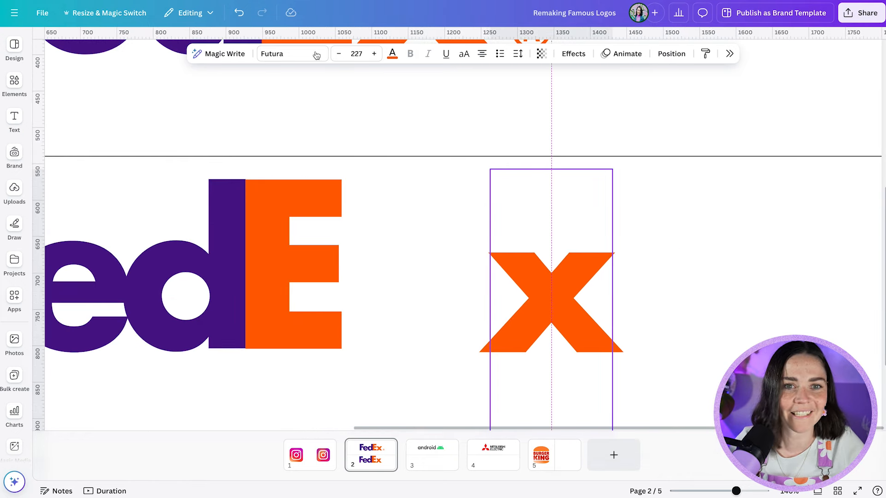
click(393, 56)
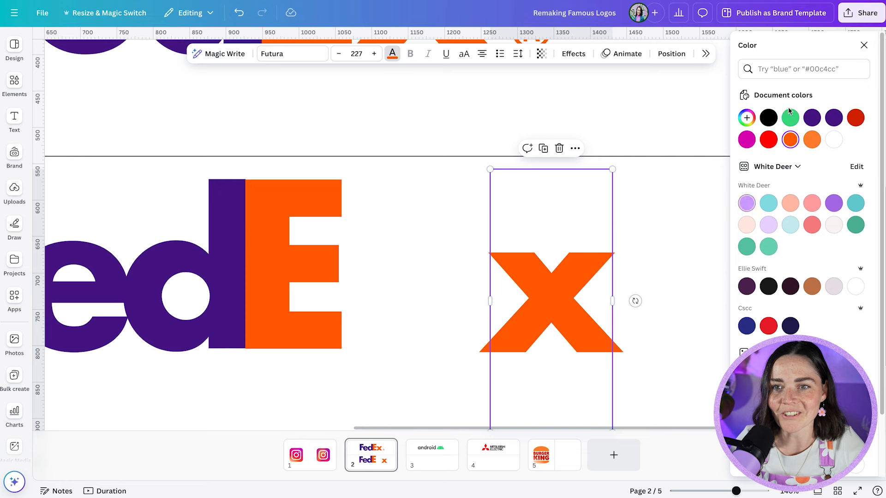
click(769, 118)
click(677, 276)
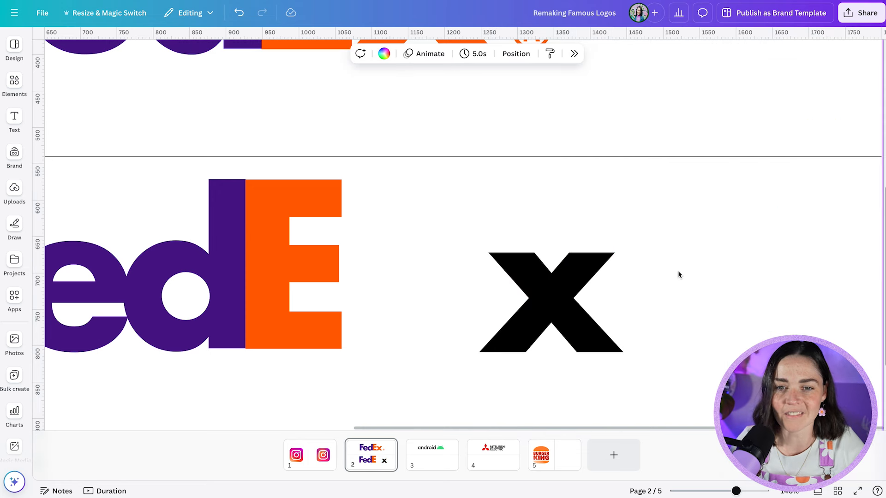
Step: Replace the "x" with its screenshot cropped to the lower half, and join a vertically flipped copy above it to form a symmetrical letter
scroll(677, 308, up, 5)
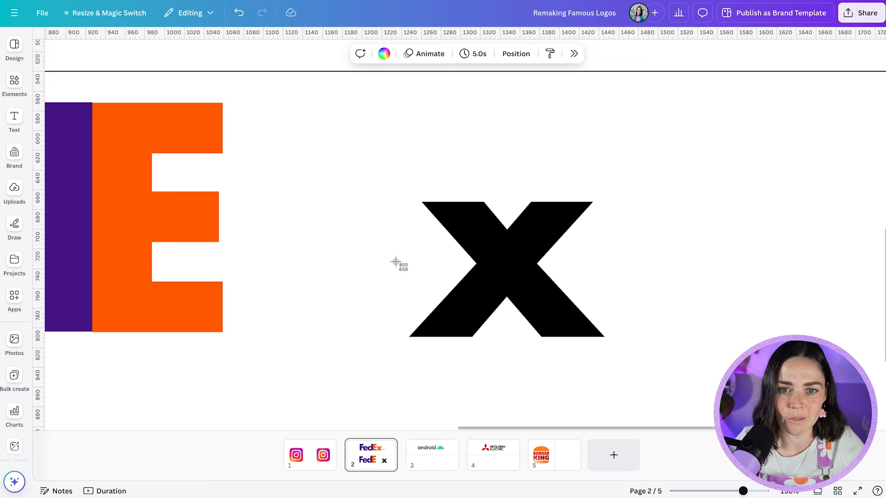
mouse_move(392, 260)
mouse_down()
mouse_move(541, 332)
mouse_move(624, 355)
mouse_up()
key(super+v)
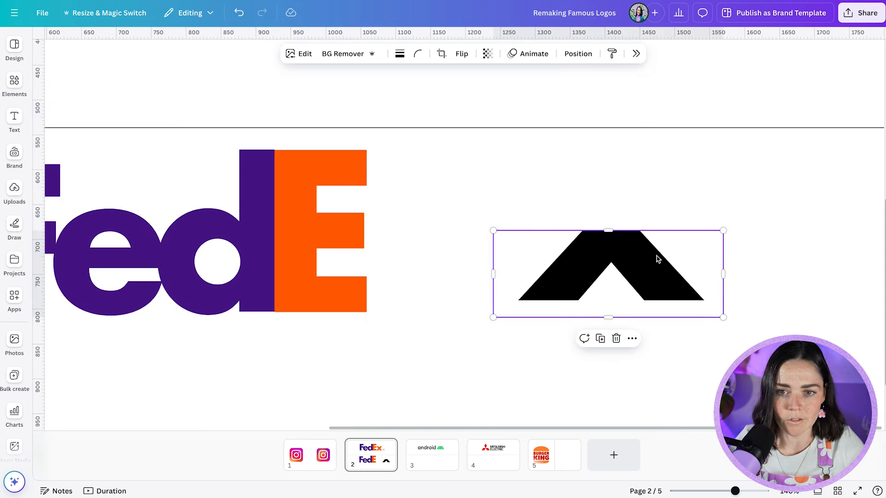
key(ctrl+d)
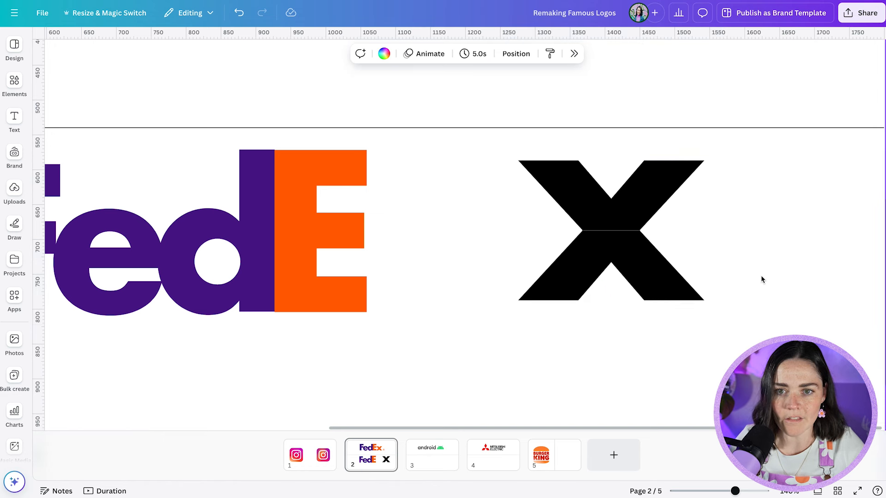
click(647, 212)
click(732, 303)
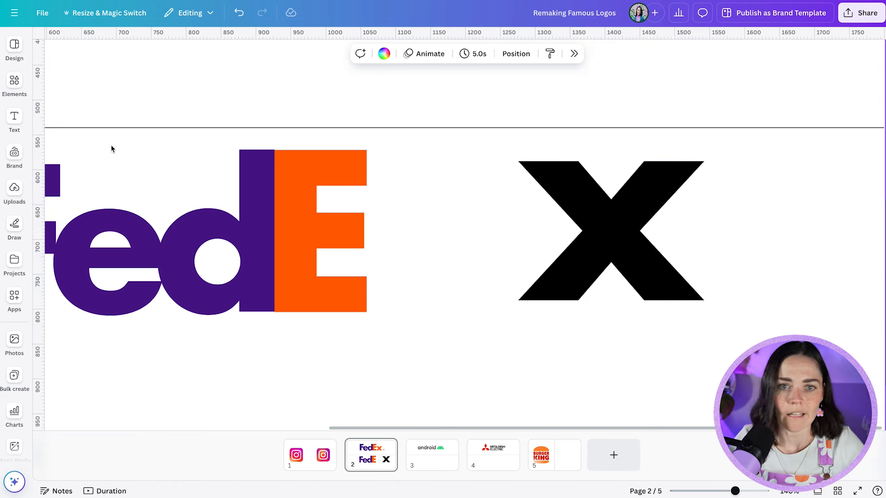
Step: Search the apps for "tracer"
click(14, 297)
text(tracer)
key(Return)
Step: Replace the two black "x" halves with a single screenshot of the combined letter
click(758, 226)
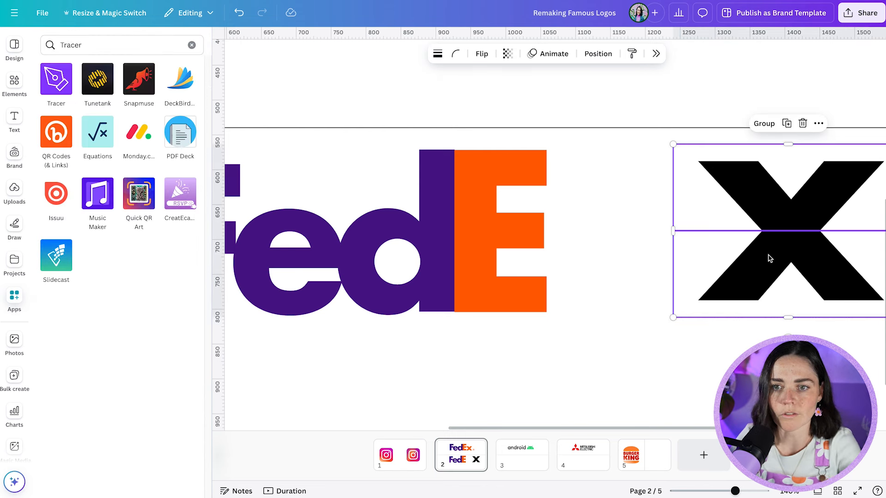
scroll(769, 251, right, 5)
click(768, 245)
key(super+shift+4)
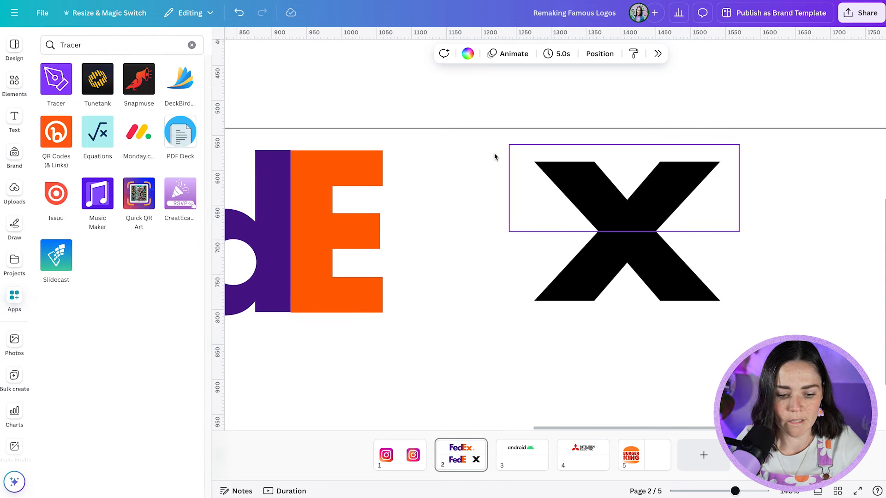
click(645, 190)
key(Delete)
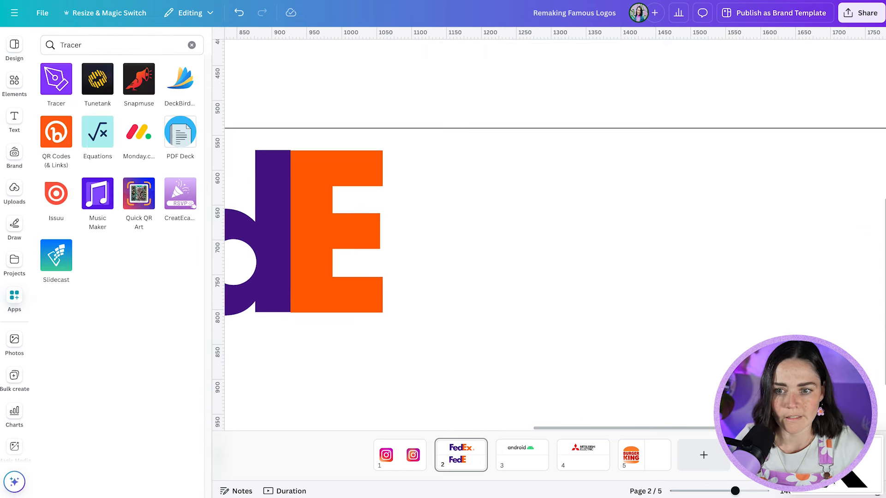
drag(825, 461, 524, 253)
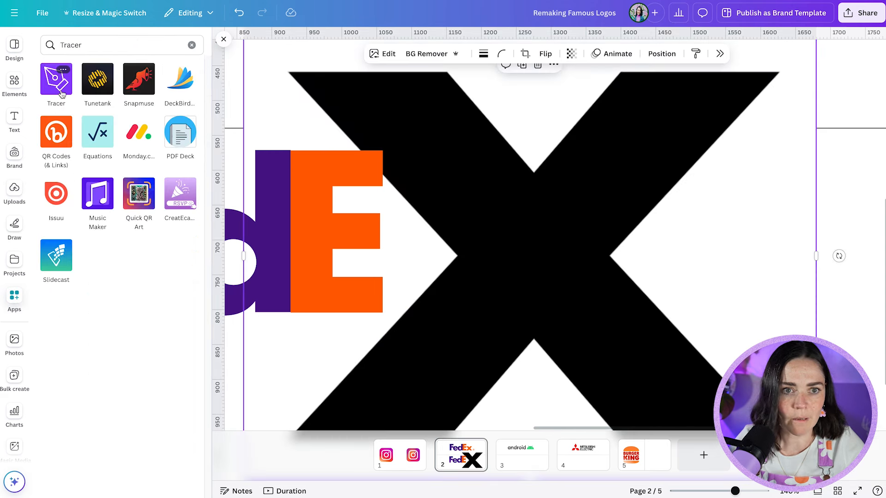
Step: Trace the combined black "x" screenshot with Tracer and replace the screenshot on the page with the traced graphic
click(56, 79)
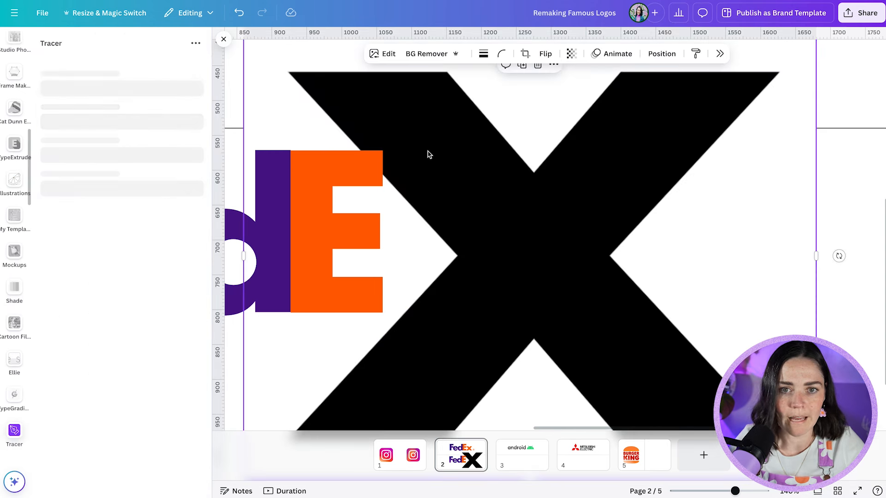
drag(571, 213, 630, 249)
click(146, 108)
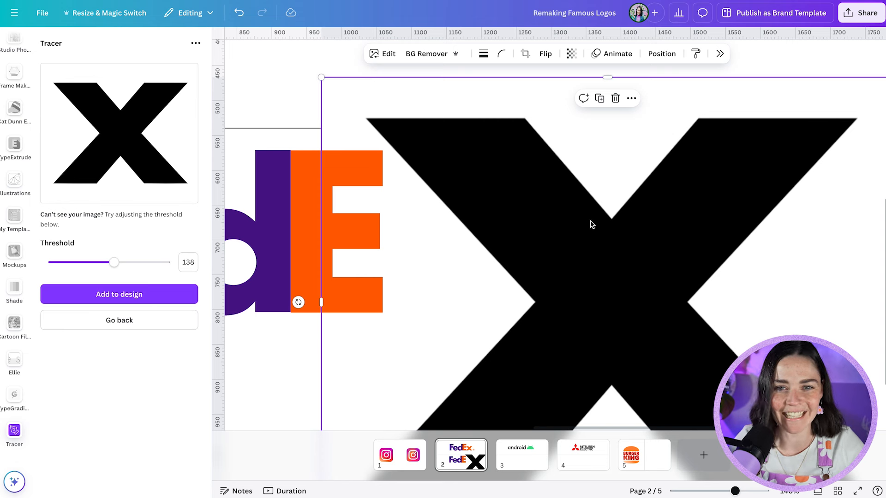
key(Delete)
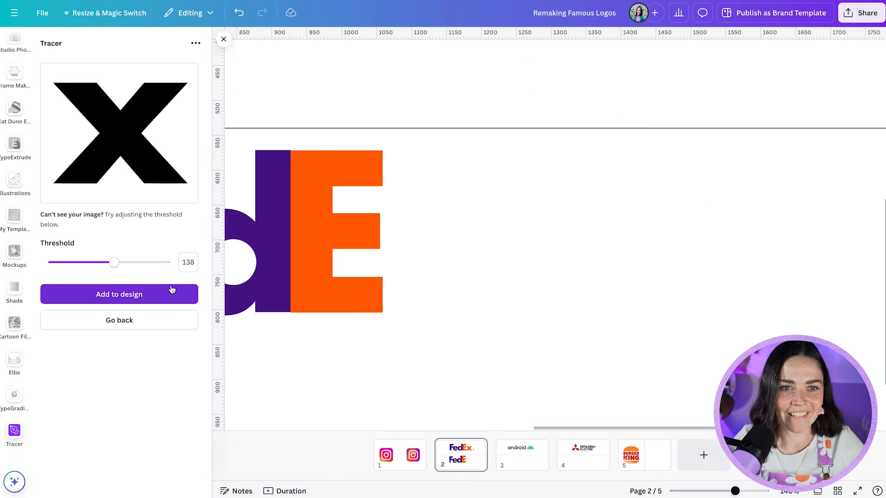
mouse_move(356, 191)
mouse_down()
mouse_move(635, 287)
mouse_move(656, 312)
mouse_up()
Step: Fit the traced "x" against the "E" on its baseline and color it with the wordmark's orange
mouse_move(763, 100)
mouse_down()
mouse_move(530, 286)
mouse_move(492, 204)
mouse_move(479, 210)
mouse_up()
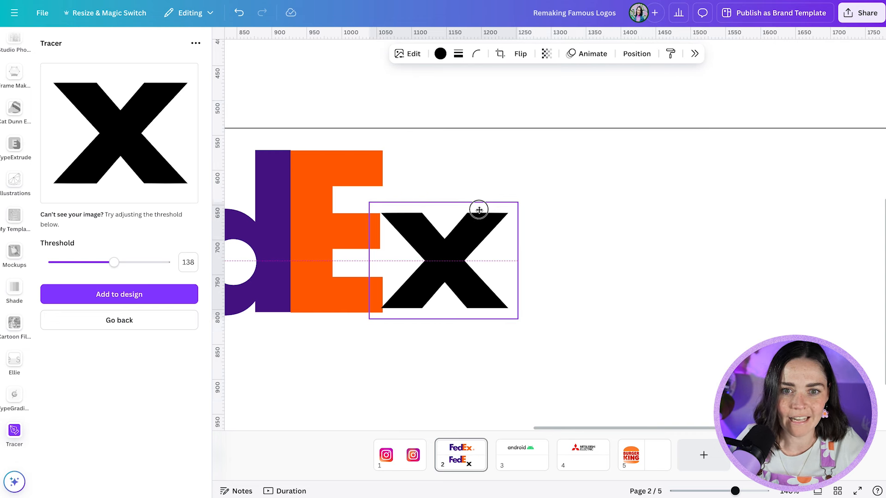
drag(517, 319, 524, 324)
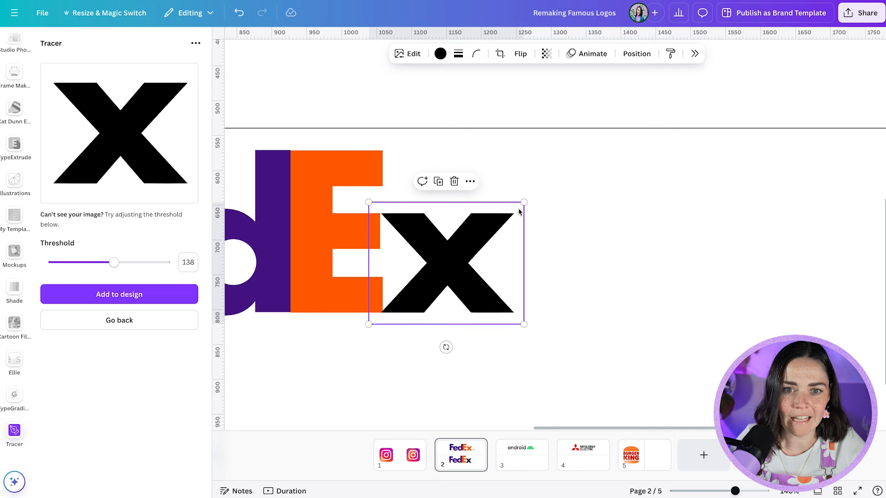
click(439, 53)
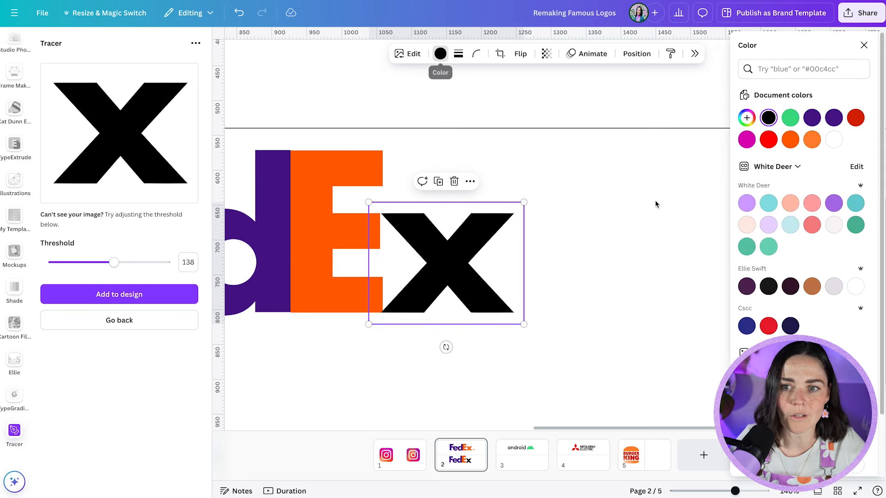
click(790, 139)
click(623, 224)
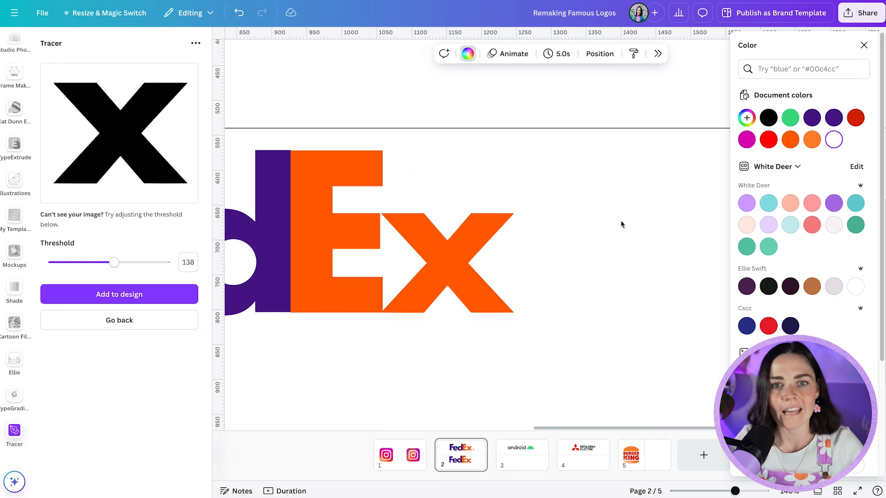
Step: Enlarge the complete recreated FedEx wordmark slightly and move it down in the lower half of the page
click(223, 40)
scroll(575, 337, down, 5)
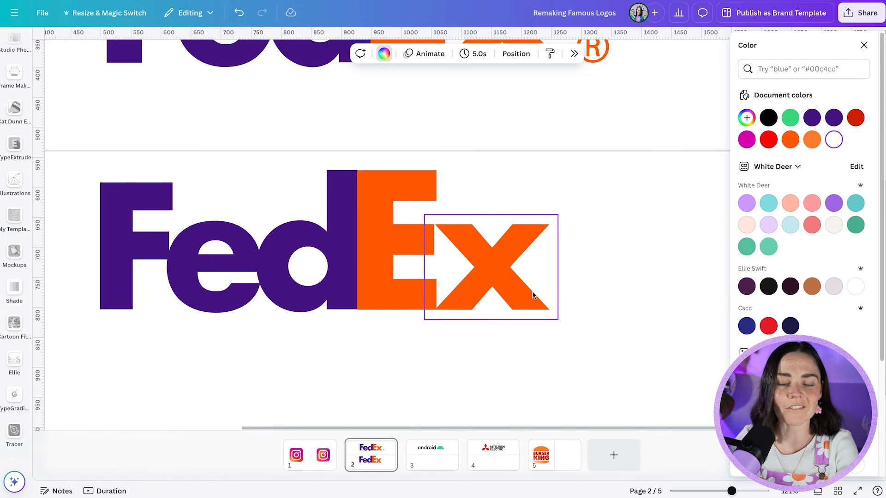
scroll(568, 335, down, 2)
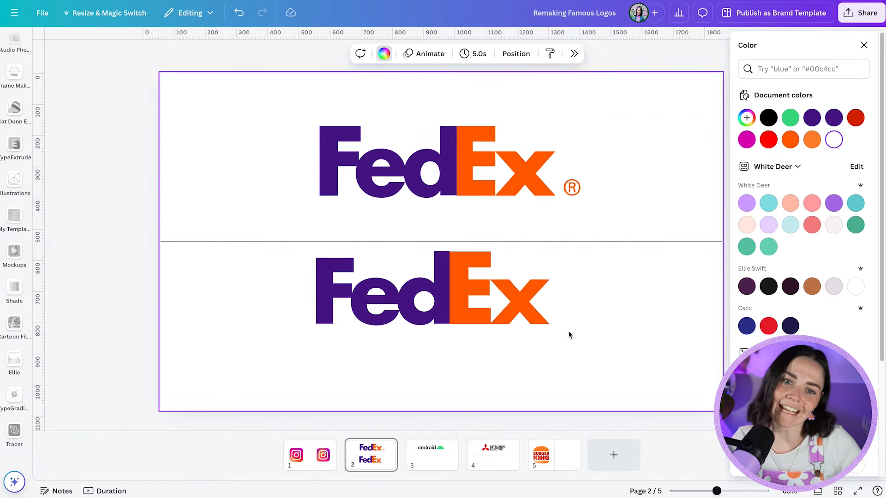
drag(589, 352, 349, 283)
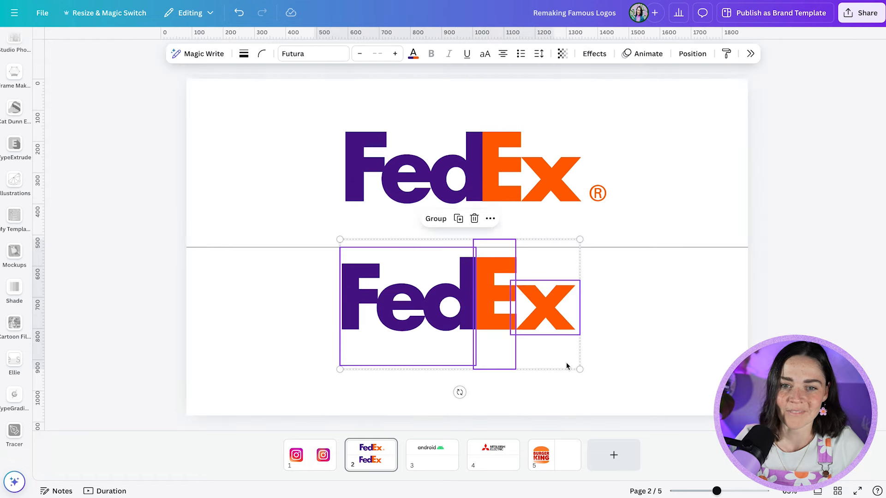
drag(580, 369, 590, 375)
drag(571, 306, 569, 349)
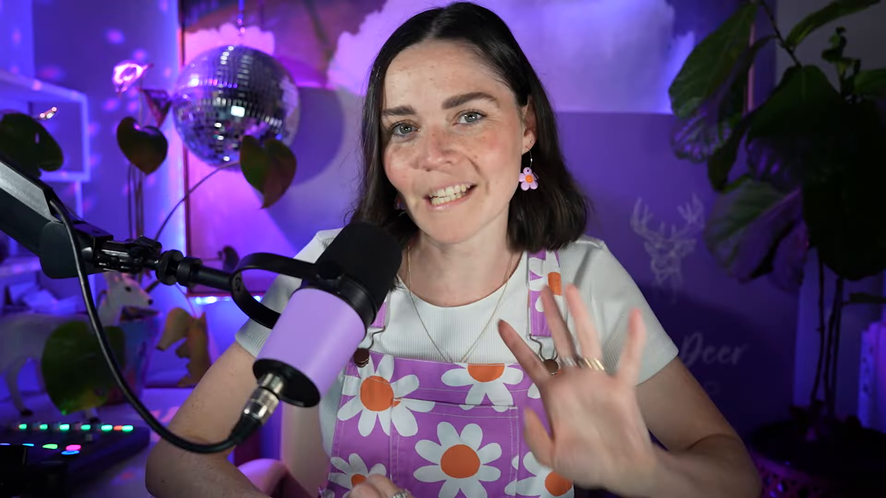
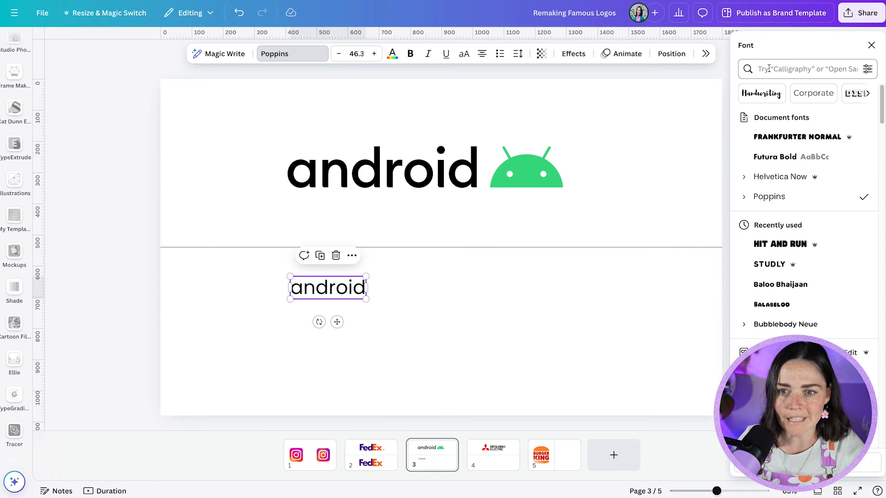
Step: Set the lower "android" text in the Alata font and enlarge it to about size 155
click(768, 69)
text(ala)
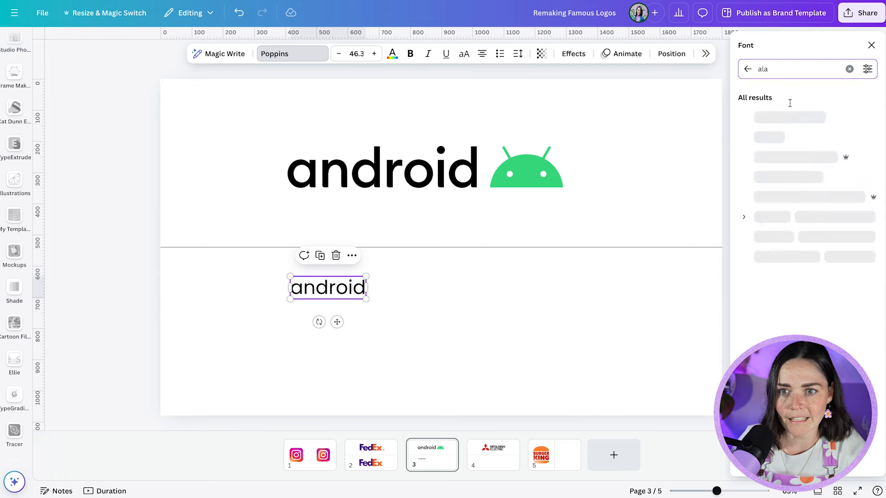
click(785, 117)
drag(364, 300, 494, 310)
click(546, 340)
click(494, 331)
Step: Tighten the lower "android" letter spacing to about -28 and scale the word down beneath the original
click(518, 53)
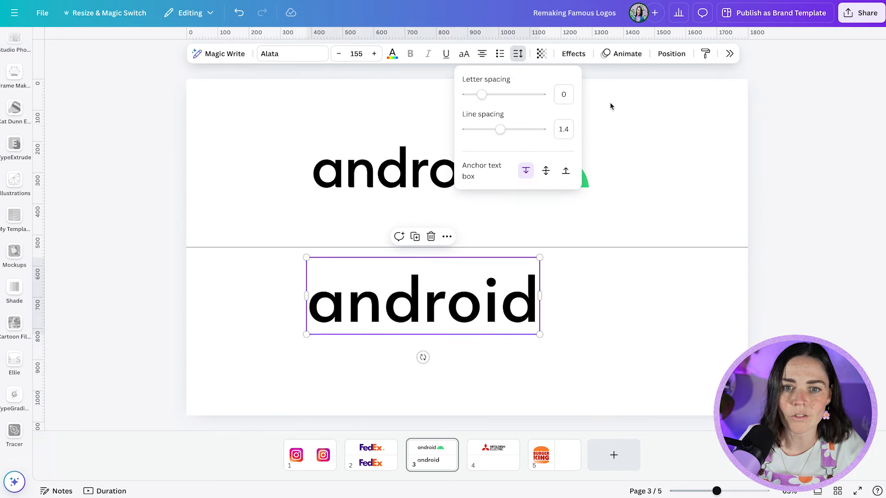
drag(481, 95, 480, 96)
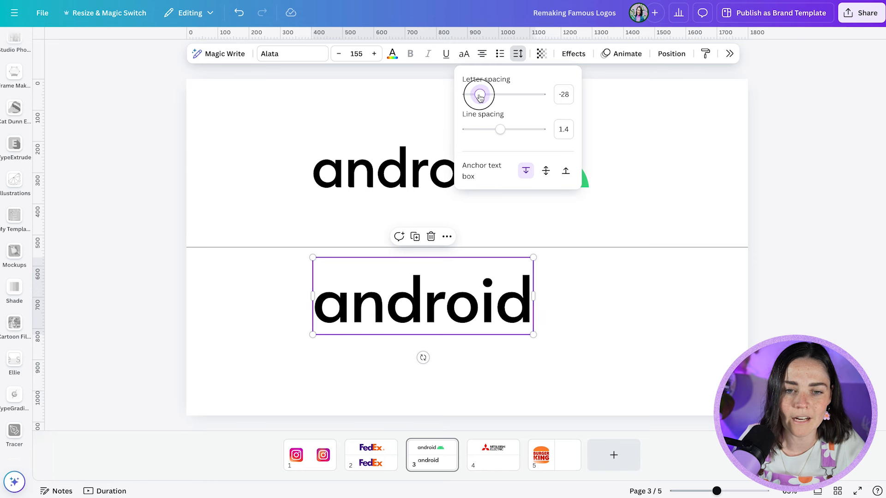
click(588, 307)
mouse_move(510, 306)
mouse_down()
mouse_move(524, 331)
mouse_move(498, 318)
mouse_up()
click(531, 266)
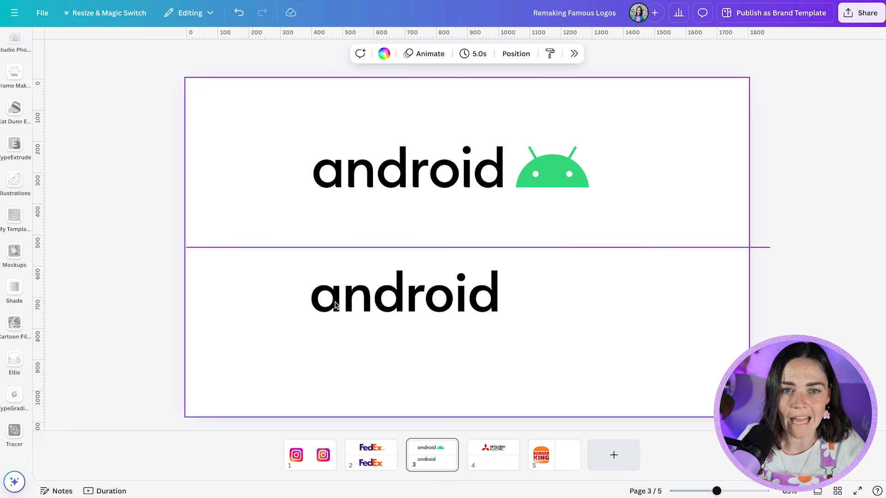
click(311, 262)
drag(316, 261, 332, 264)
drag(370, 300, 354, 308)
click(605, 320)
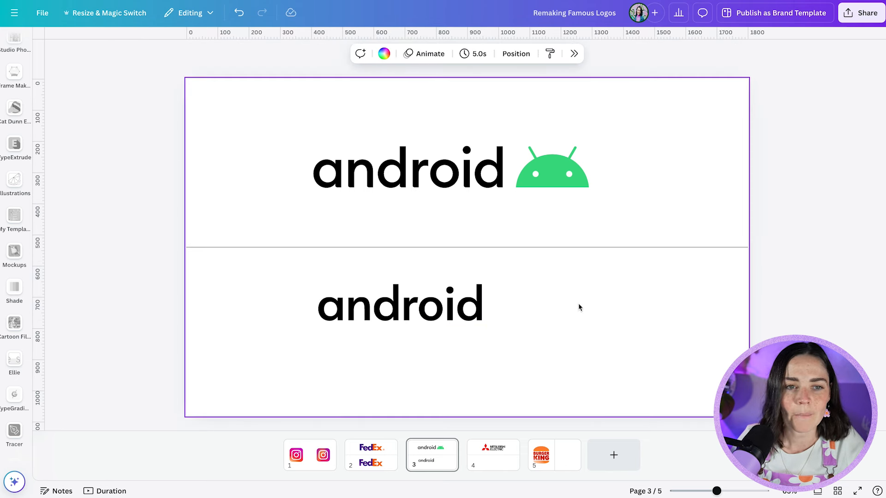
Step: Add the round-topped arch shape in the empty space right of the lower "android" word
click(17, 108)
scroll(16, 108, up, 5)
click(14, 117)
click(11, 85)
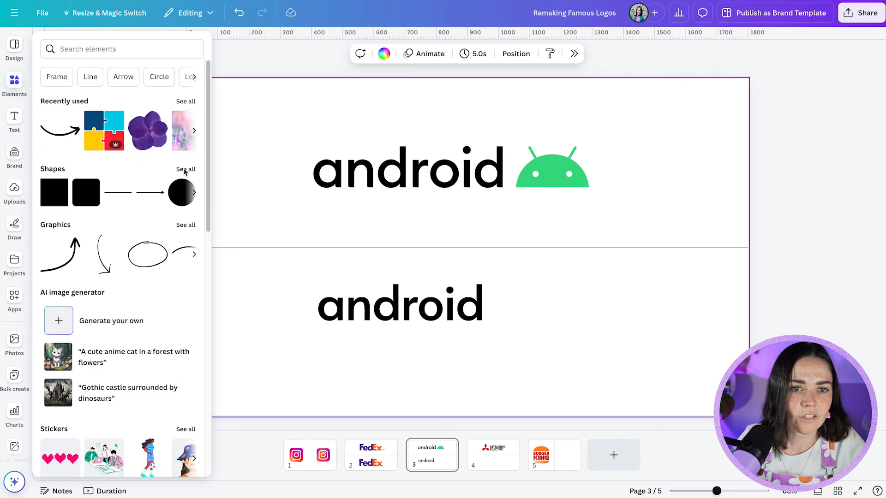
click(185, 169)
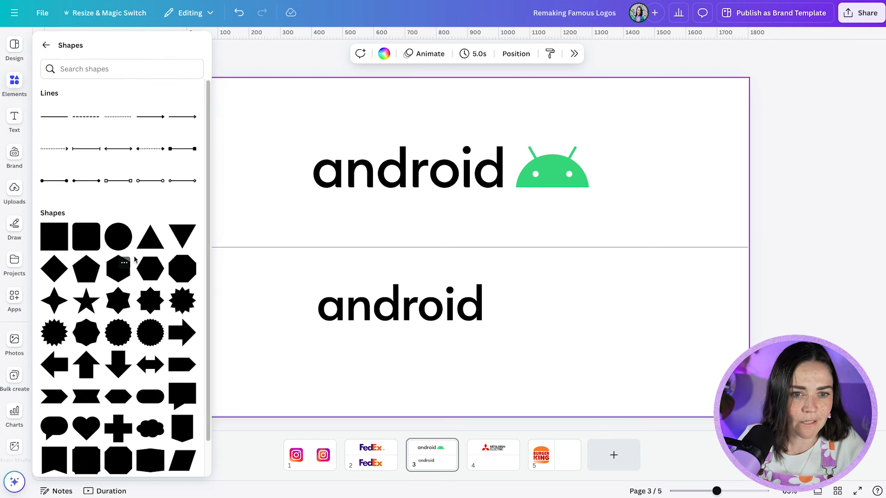
scroll(135, 259, down, 1)
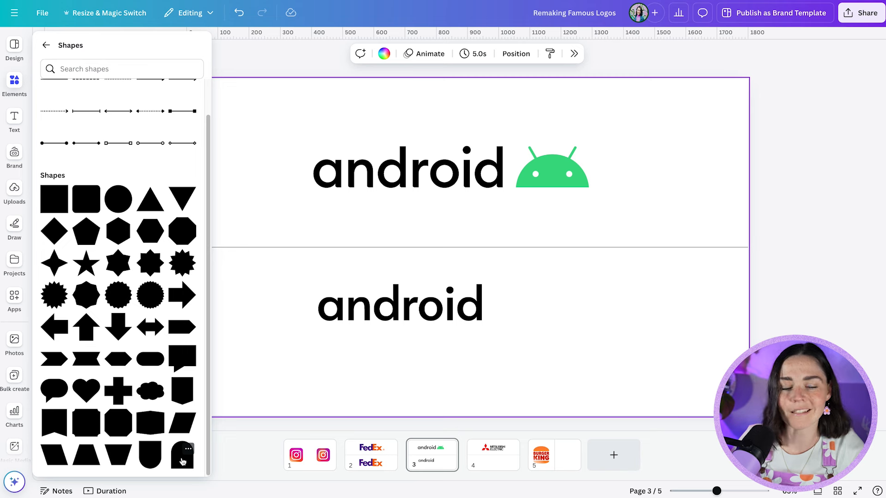
click(183, 459)
drag(475, 221, 567, 385)
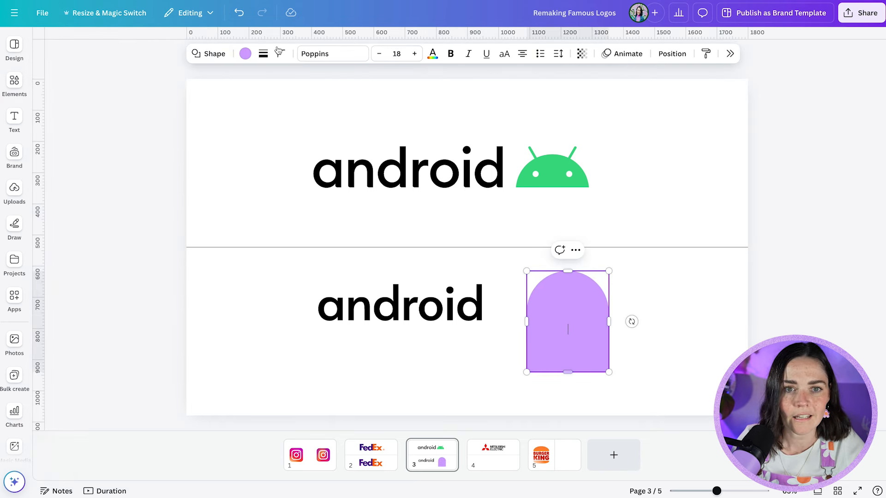
Step: Color the arch green #3DDC84, sampled from the robot head in the original logo
click(245, 53)
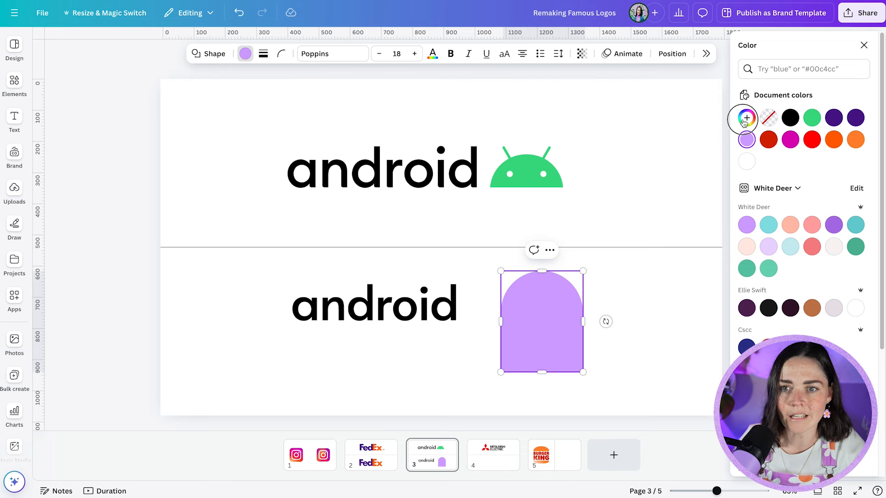
click(746, 118)
click(866, 241)
click(520, 166)
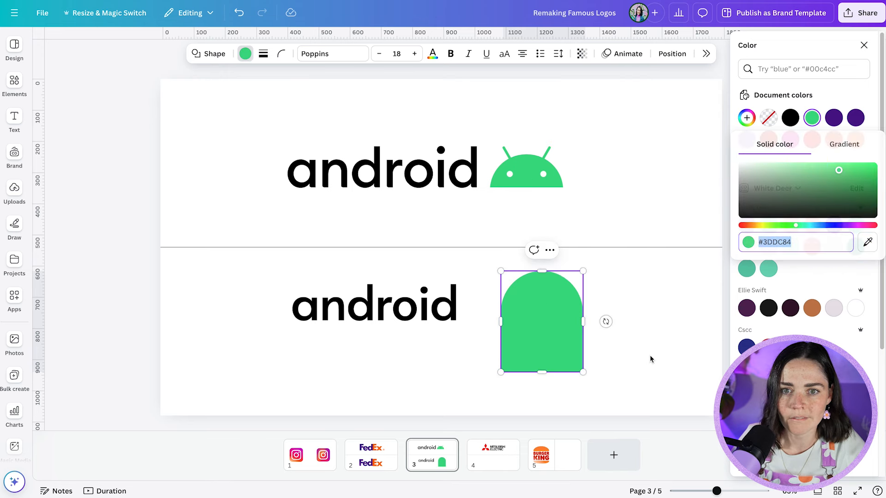
click(648, 356)
Step: Shorten the green arch to a half-circle dome, scale it down and align it beside the lower "android" word
click(535, 330)
drag(538, 373, 521, 314)
click(618, 332)
click(555, 306)
drag(548, 281, 527, 291)
click(546, 329)
scroll(546, 328, up, 4)
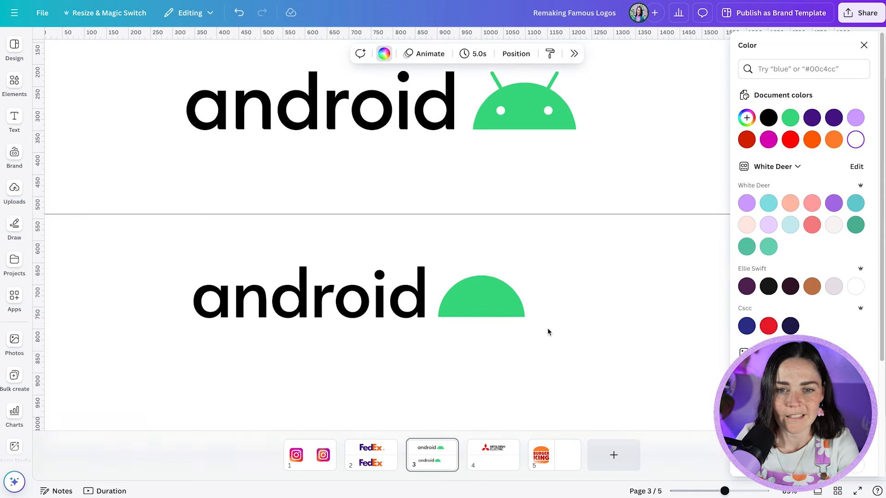
Step: Add a small white circle inside the green dome as the robot's left eye
click(516, 306)
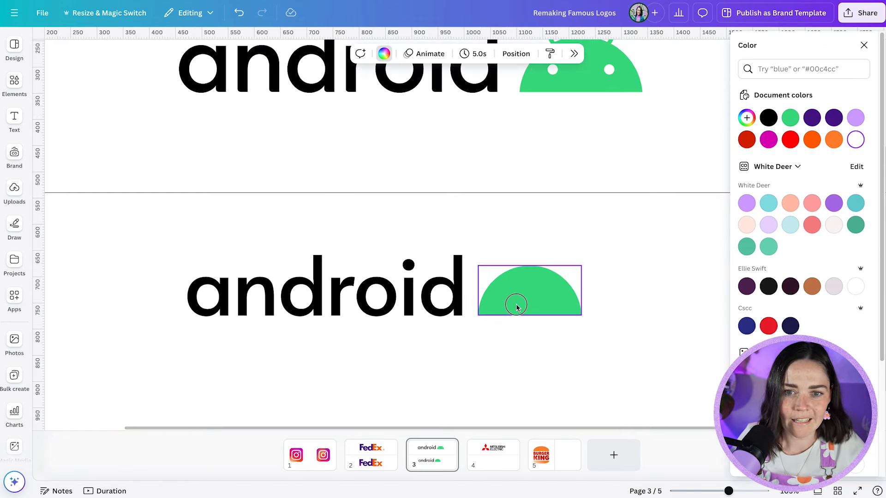
click(627, 347)
key(c)
drag(506, 158, 530, 306)
scroll(577, 281, up, 3)
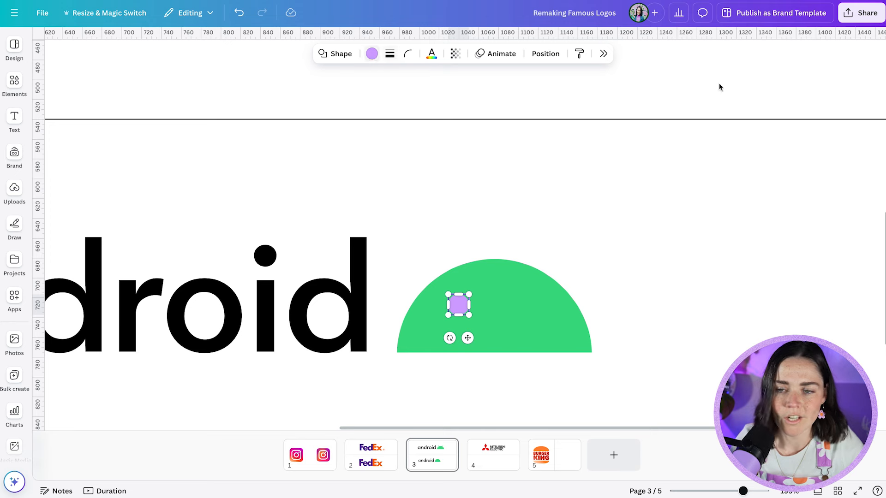
click(371, 54)
click(768, 118)
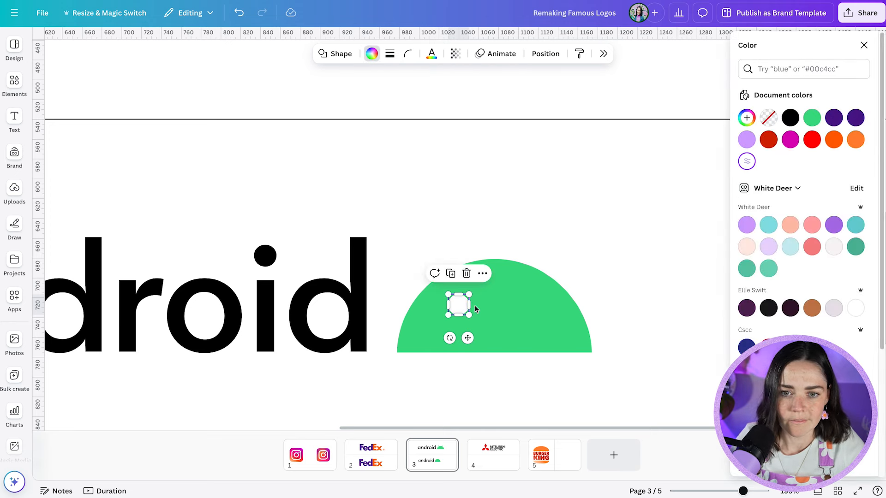
drag(468, 294, 463, 300)
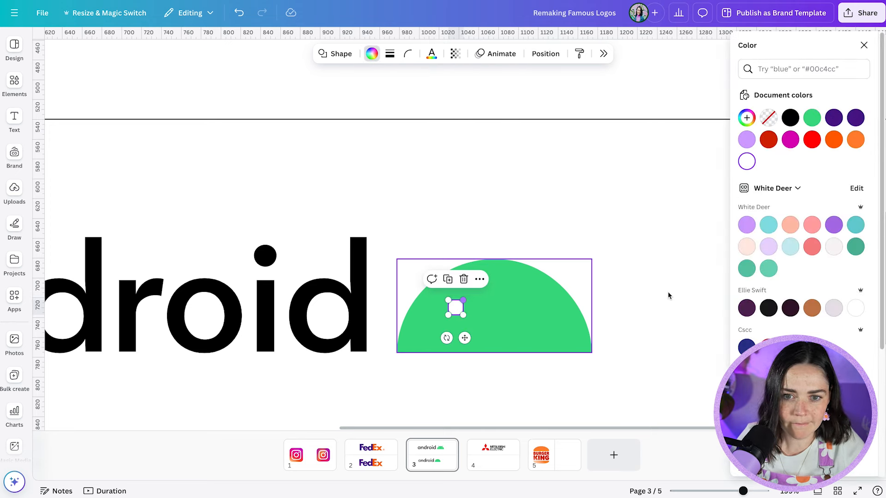
Step: Place a matching white eye on the opposite side of the green dome
click(668, 291)
scroll(630, 284, down, 5)
click(515, 99)
scroll(518, 120, up, 2)
Step: Search the apps for "logo" and open Brandfetch
click(13, 133)
click(13, 134)
click(14, 298)
click(86, 46)
text(Tracer)
double_click(86, 46)
text(logo)
key(Return)
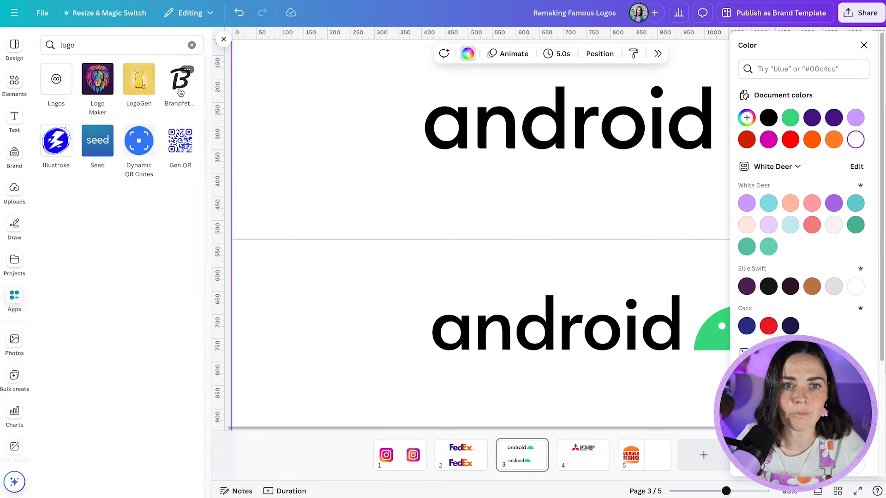
click(180, 92)
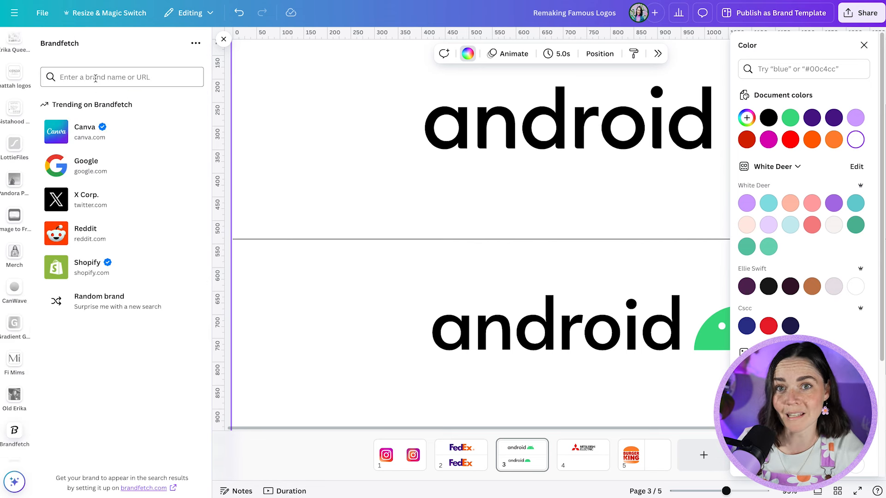
Step: Add a wide rectangle above the green dome and set its corner rounding to 100
scroll(377, 290, right, 5)
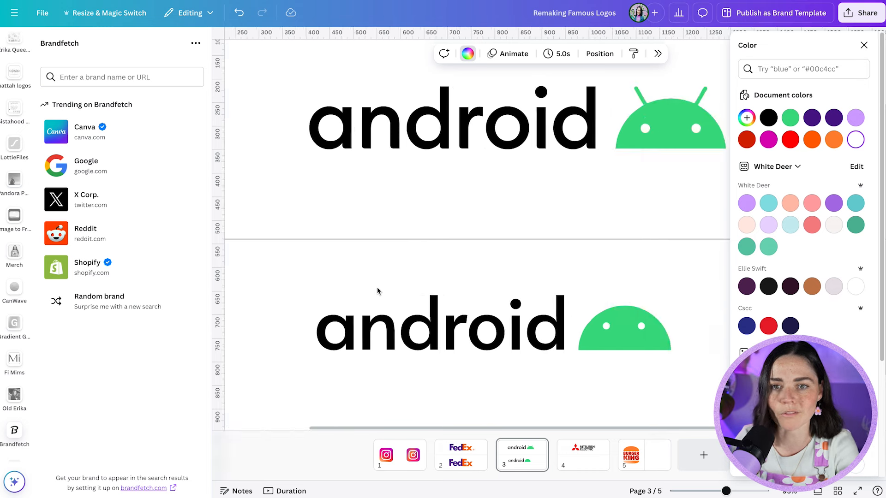
key(r)
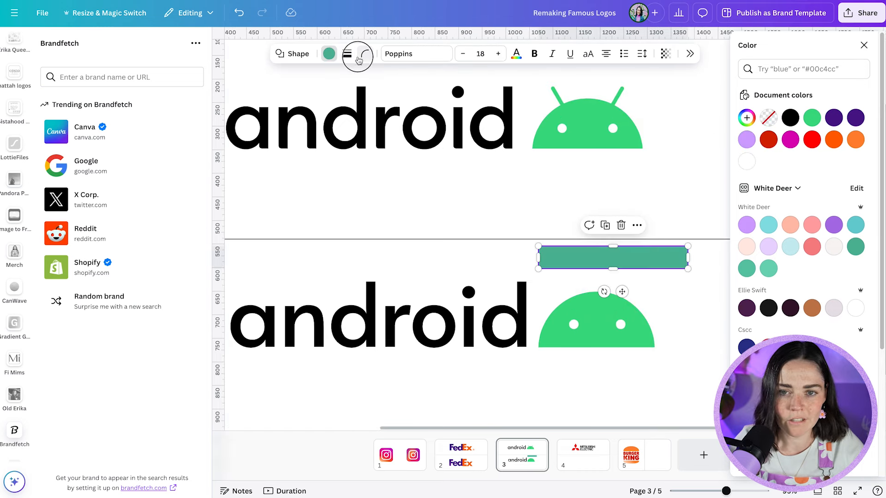
click(365, 54)
drag(356, 98, 388, 94)
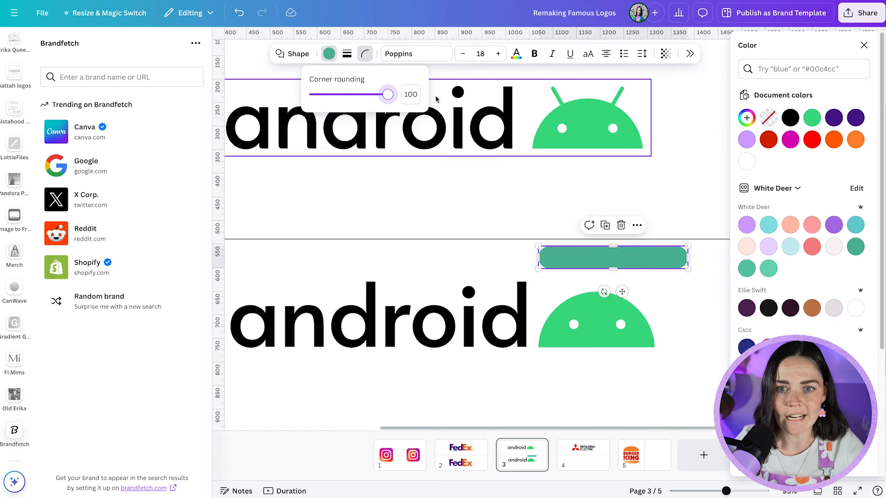
Step: Shrink the rounded rectangle to a thin antenna bar above the dome and color it the robot head's green
drag(687, 247, 597, 263)
click(811, 119)
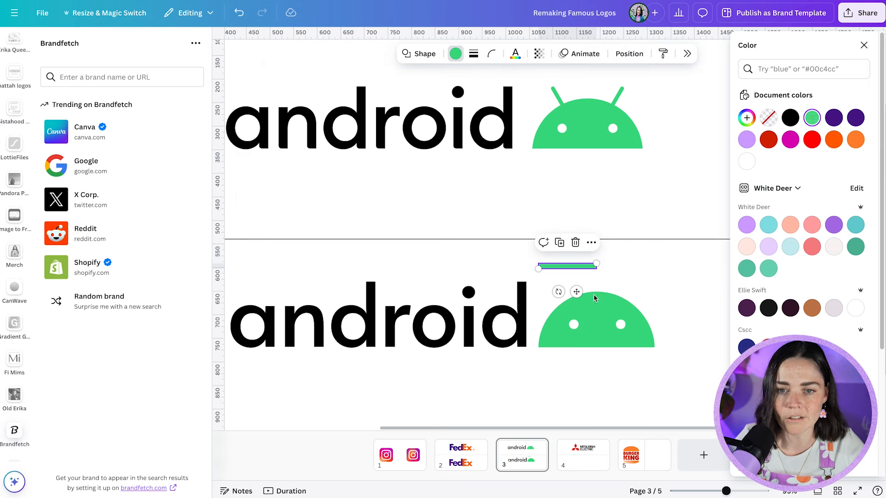
ctrl+scroll(619, 270, up, 5)
drag(577, 264, 604, 269)
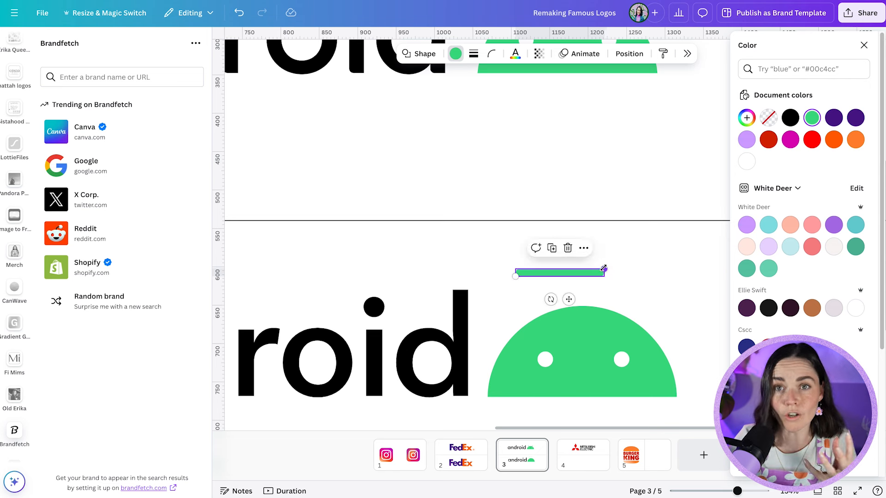
Step: Tilt the green antenna bar and shorten it so it rises from one side of the dome's top
drag(550, 300, 531, 273)
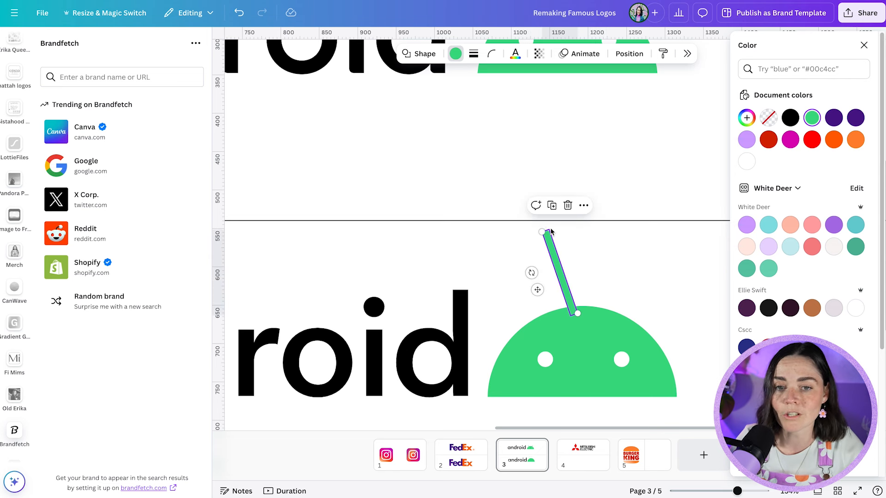
drag(543, 232, 556, 268)
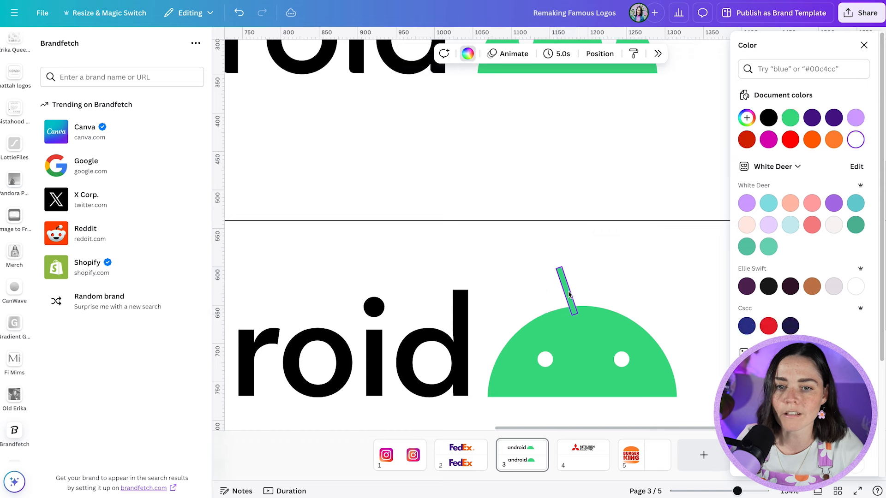
Step: Duplicate the antenna to the opposite side of the dome and rotate the copy to mirror the first one's tilt
ctrl+scroll(595, 336, down, 3)
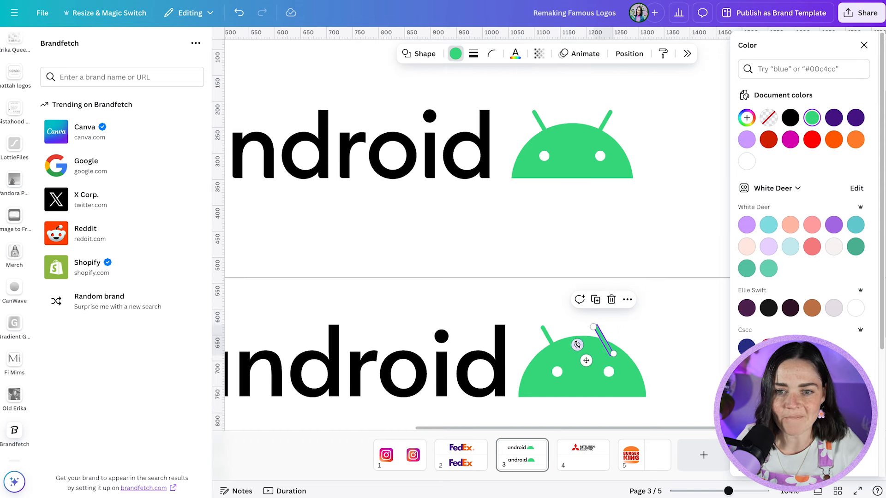
click(544, 333)
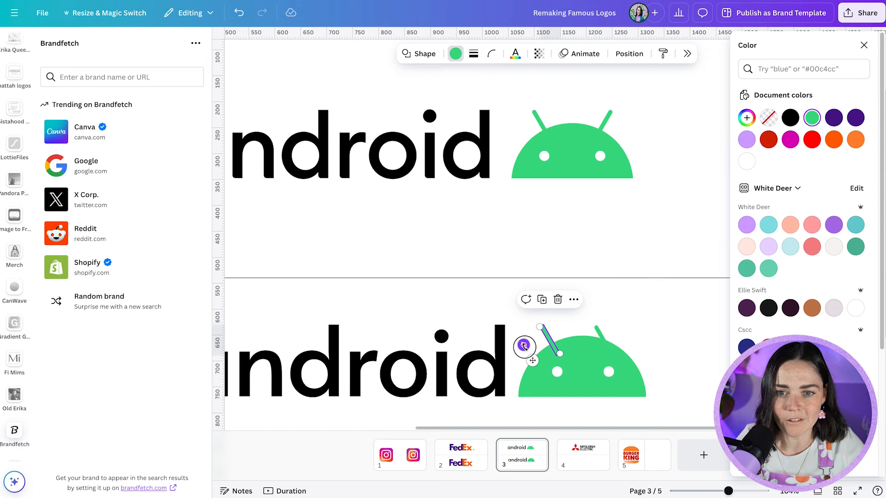
drag(523, 345, 525, 348)
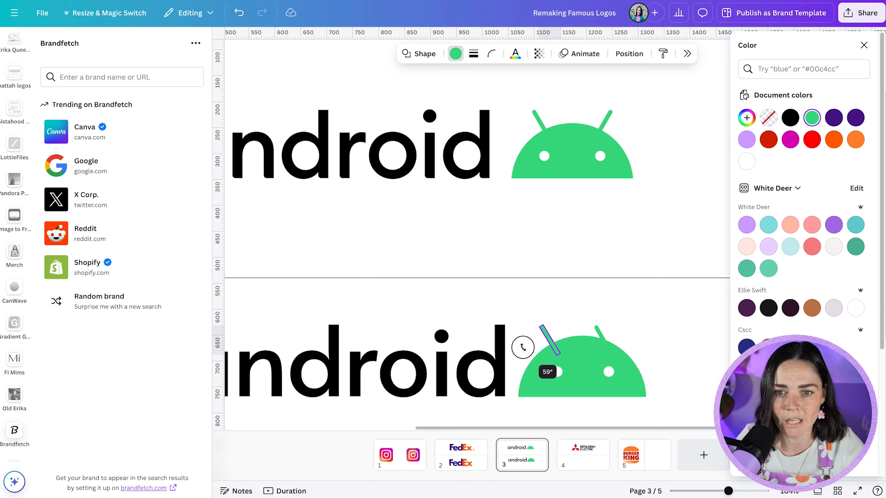
drag(522, 347, 615, 331)
click(602, 338)
click(602, 338)
click(646, 331)
click(611, 336)
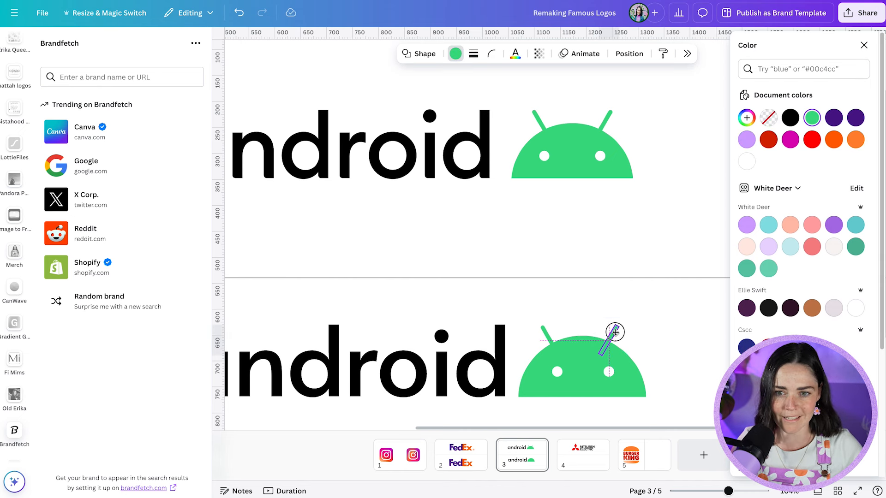
click(665, 336)
scroll(663, 334, down, 3)
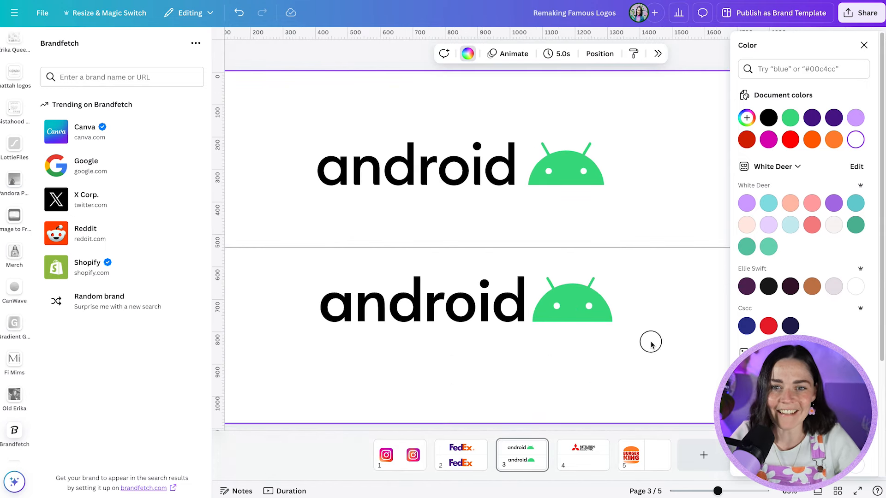
Step: On page 4, add the text "Mitsubishi" in Helvetica World below the original logo
click(579, 465)
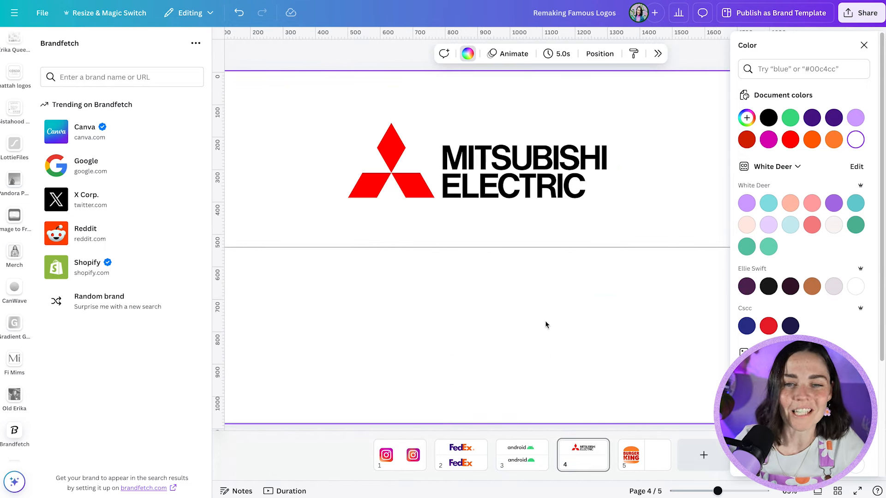
text(text)
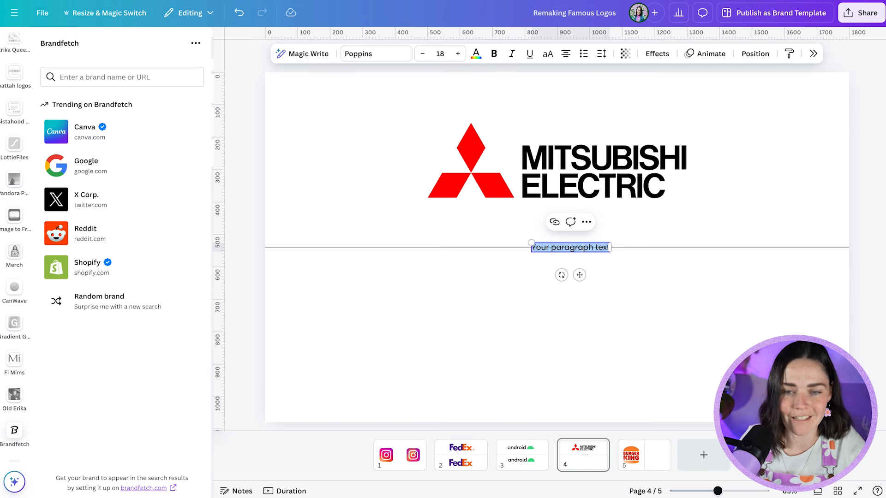
text(Mitsubishi)
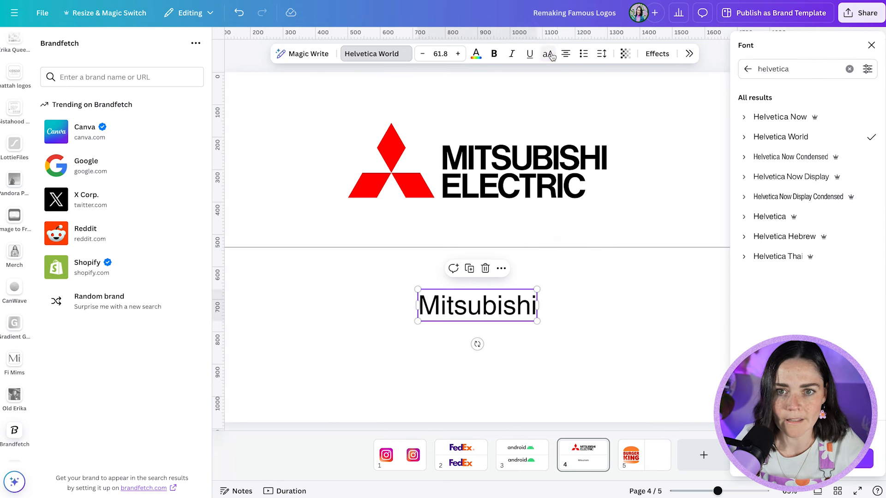
Step: Make the "Mitsubishi" text uppercase and bold, and tighten its letter spacing to match the original
click(548, 54)
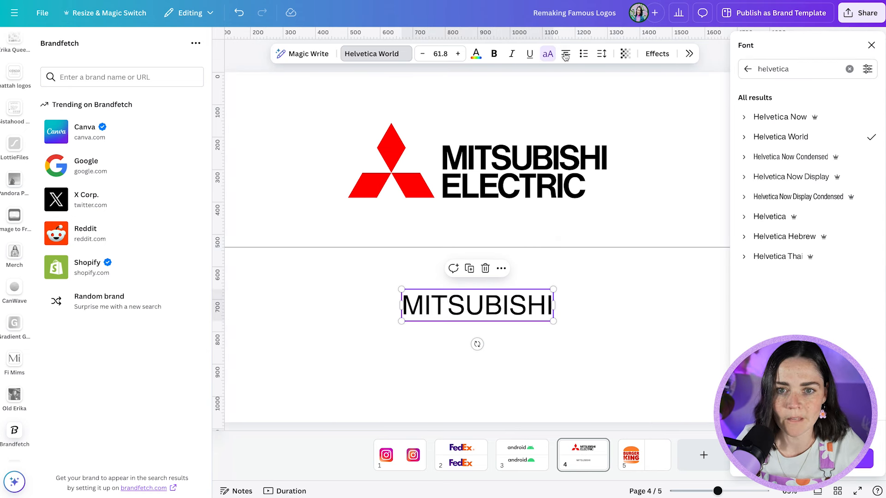
click(494, 55)
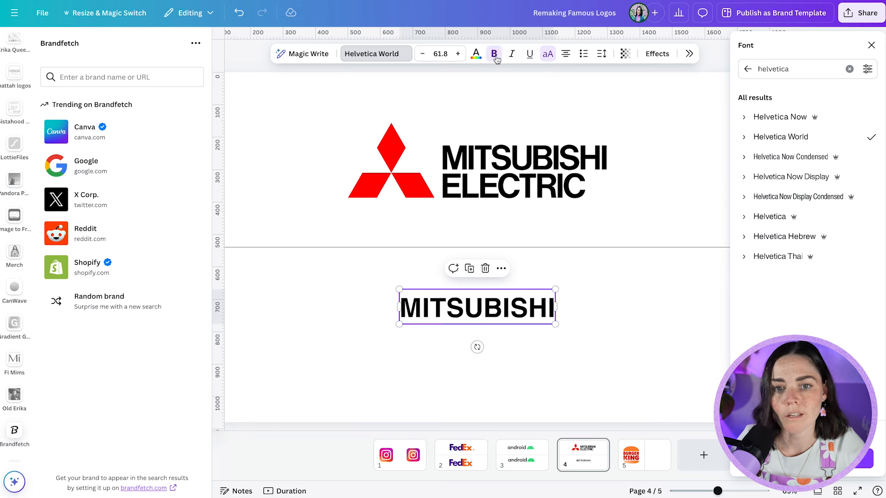
click(600, 54)
drag(569, 96, 558, 96)
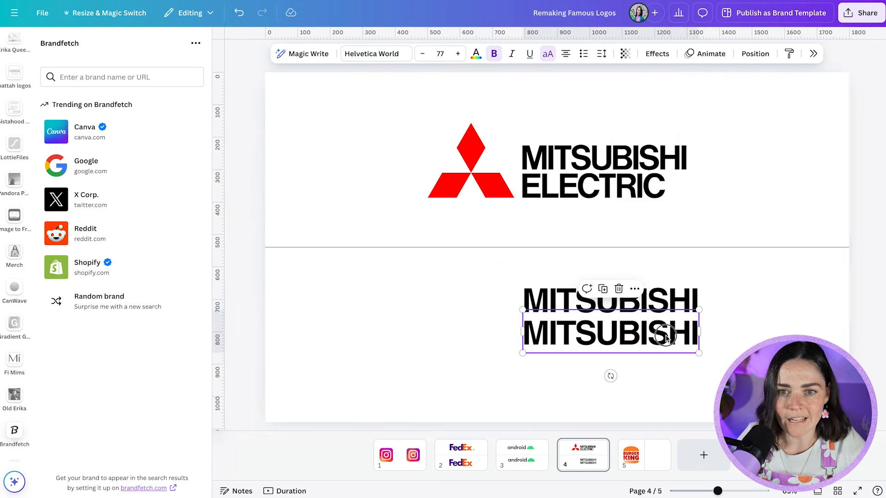
Step: Change the duplicated text line to "ELECTRIC" and left-align it closely beneath "MITSUBISHI"
drag(523, 332, 666, 336)
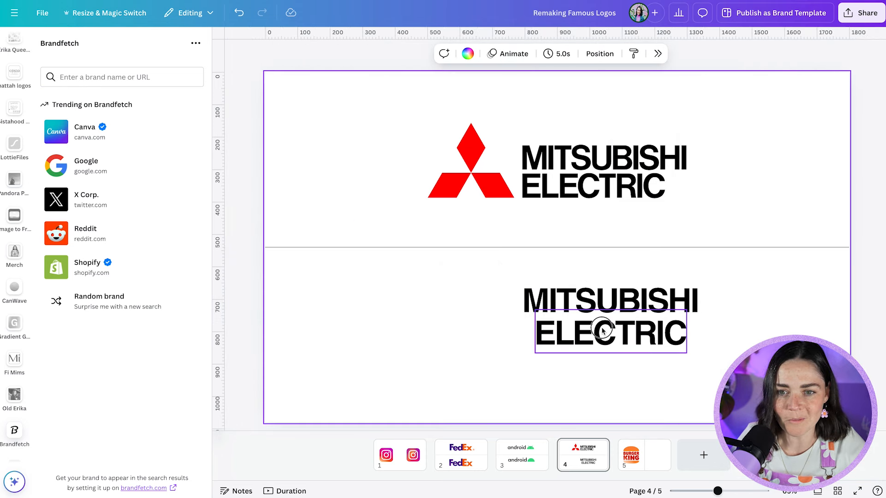
drag(602, 330, 590, 330)
click(432, 316)
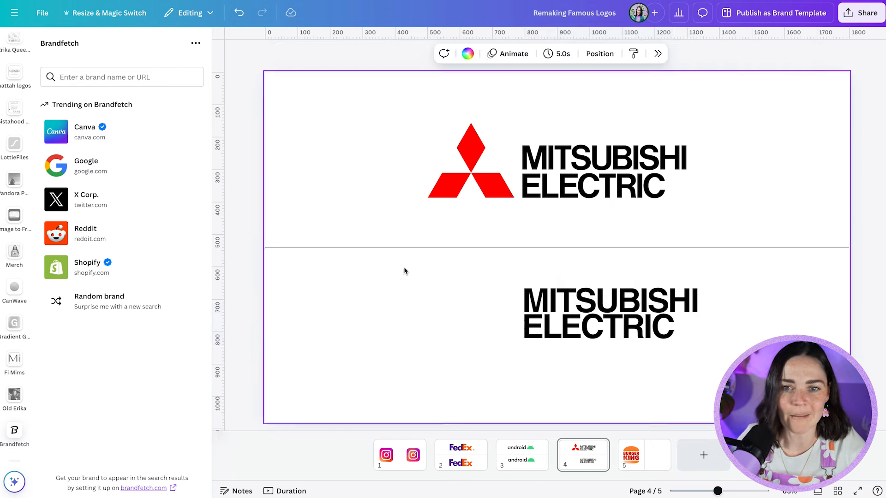
Step: Add a diamond shape beside the new wordmark and fill it with the original logo's red
scroll(16, 102, up, 5)
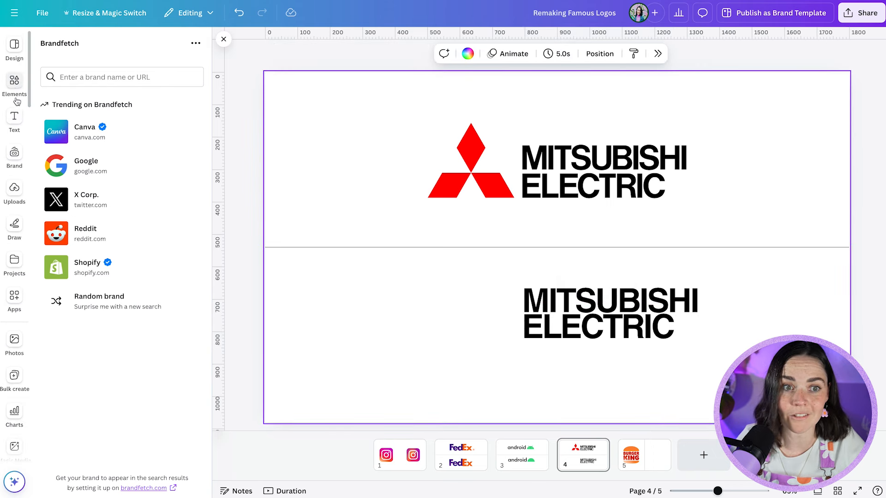
click(14, 89)
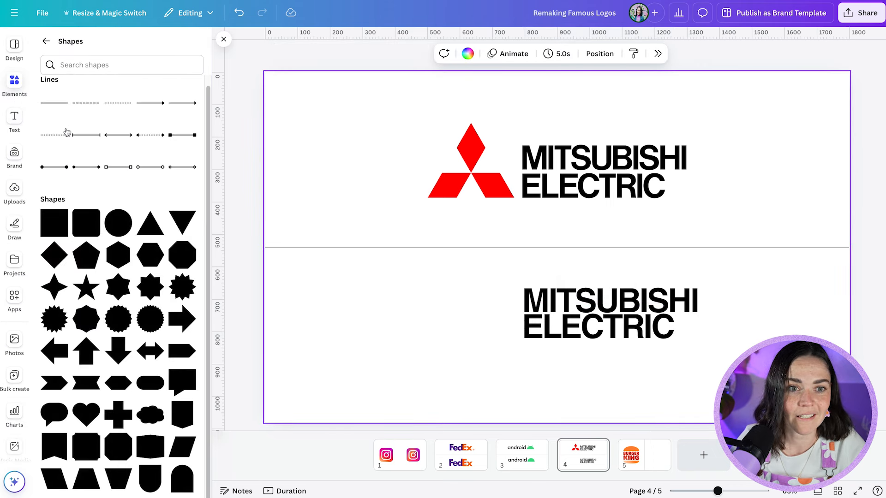
click(52, 260)
drag(517, 265, 396, 310)
click(330, 57)
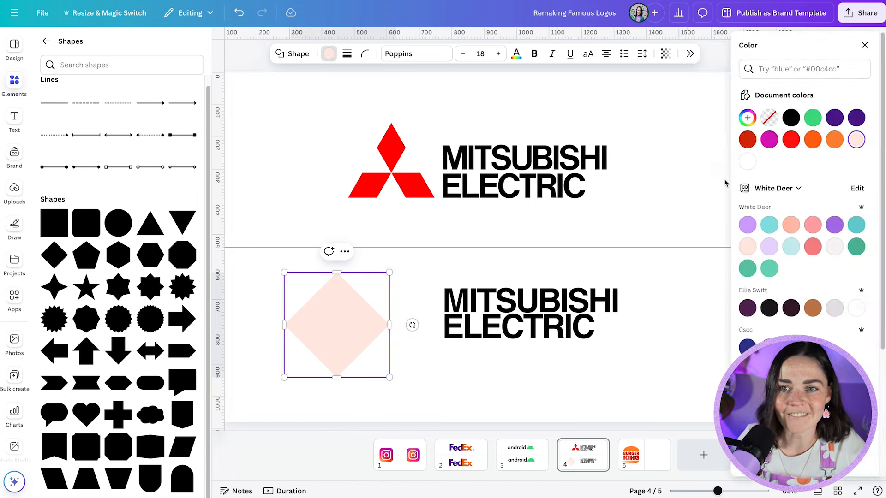
click(790, 139)
Step: Narrow the diamond into a small upright rhombus and place a rotated copy touching its bottom point
mouse_move(383, 327)
mouse_down()
mouse_move(339, 328)
mouse_move(395, 325)
mouse_up()
drag(415, 378, 352, 343)
click(398, 358)
Step: Undo the accidental move of the divider line and place a horizontal guide along the rotated rhombus's lower edge
drag(397, 249, 401, 359)
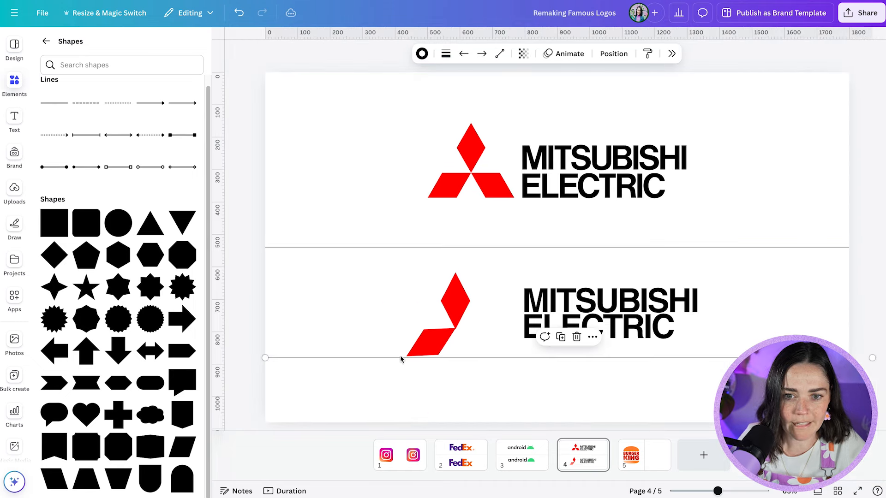
key(ctrl+z)
drag(373, 35, 382, 358)
click(434, 374)
Step: Rotate the lower rhombus until its edges run level with the guide, rejoin it to the upright one and remove the guide
scroll(434, 374, up, 5)
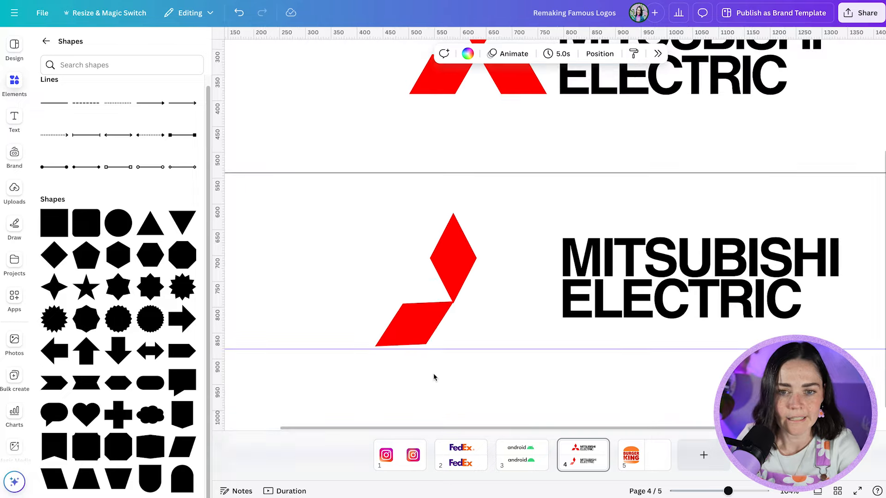
click(425, 314)
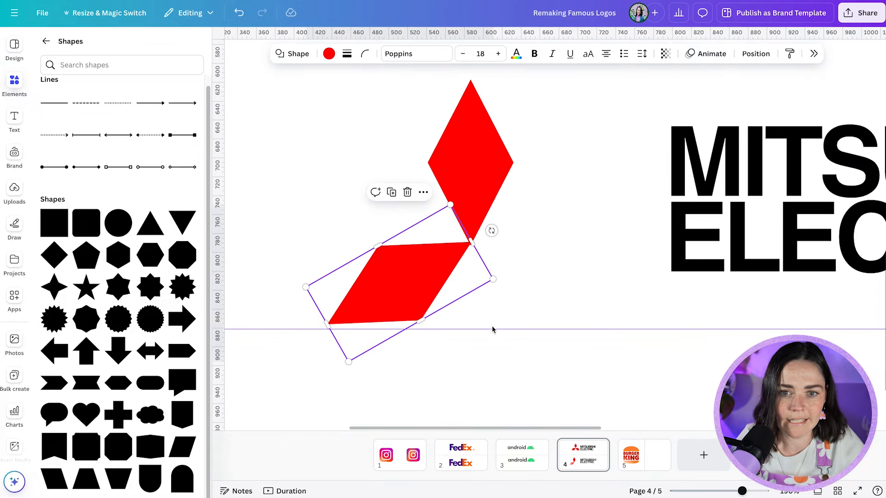
drag(492, 229, 499, 234)
drag(436, 275, 435, 272)
click(549, 259)
mouse_move(576, 330)
mouse_down()
mouse_move(486, 36)
mouse_move(498, 31)
mouse_up()
Step: Duplicate the leveled rhombus, rotate the copy into a mirror image and join it at the center point, using a temporary bottom guide
alt+drag(426, 282, 552, 283)
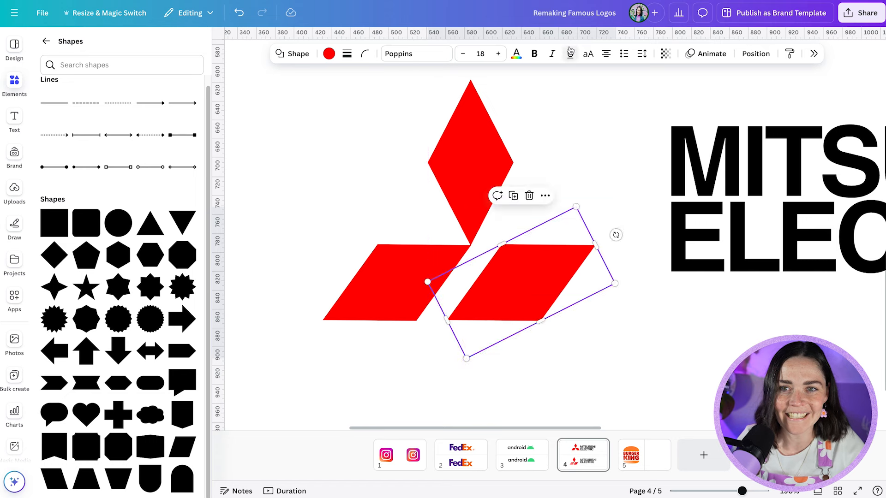
mouse_move(507, 32)
mouse_down()
mouse_move(499, 358)
mouse_move(496, 321)
mouse_up()
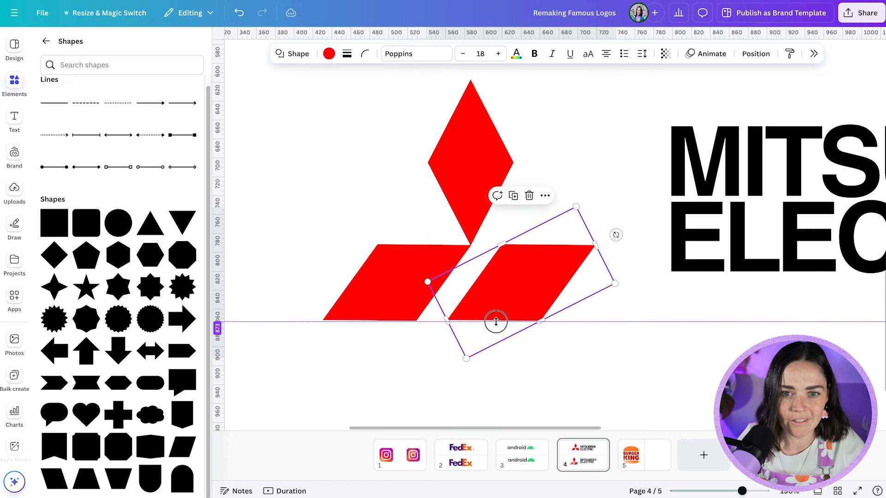
drag(615, 235, 641, 345)
drag(539, 295, 566, 297)
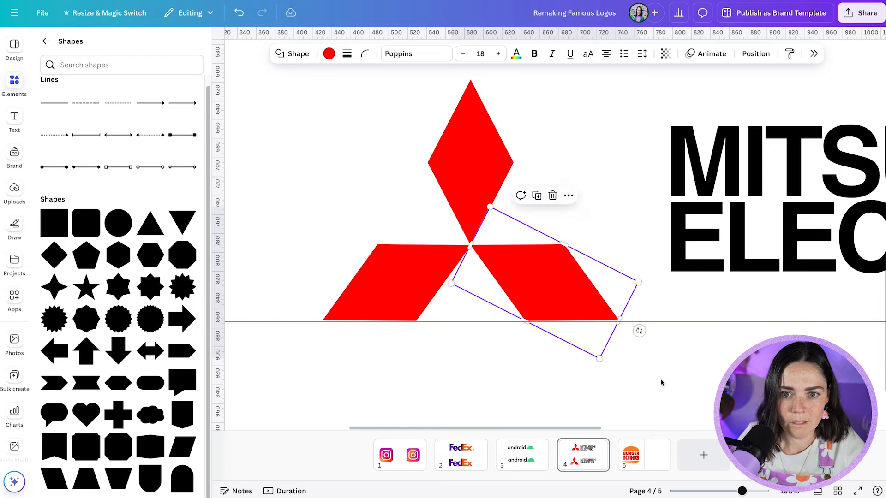
click(678, 346)
drag(678, 325, 672, 34)
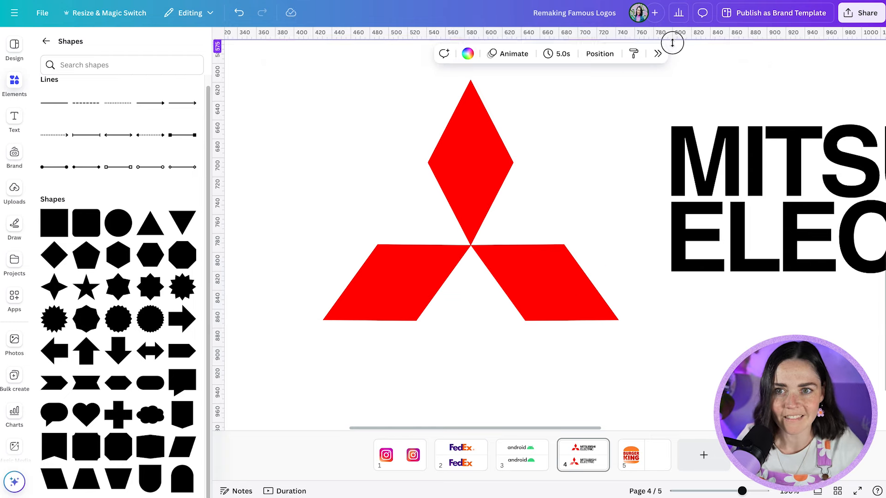
Step: Select the three red rhombuses together, scale them to the wordmark's proportions and position them beside "MITSUBISHI ELECTRIC"
scroll(641, 410, down, 5)
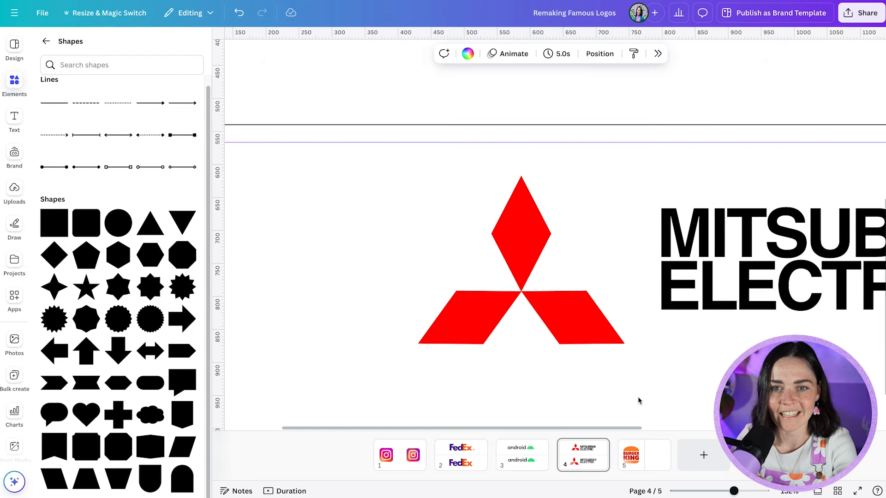
drag(531, 395, 401, 259)
drag(523, 363, 550, 360)
drag(567, 376, 540, 358)
drag(502, 331, 513, 334)
drag(438, 262, 422, 251)
click(644, 411)
scroll(632, 403, down, 1)
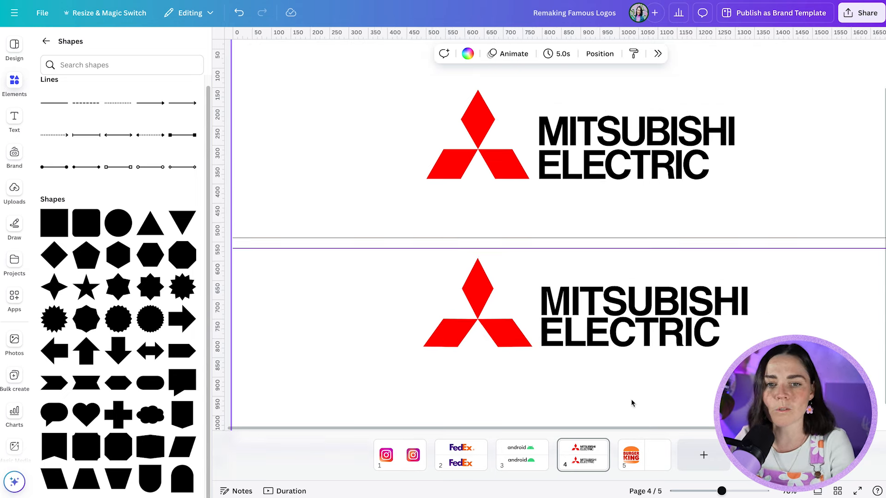
Step: Move the entire recreated Mitsubishi Electric logo down toward the middle of the page's lower half
scroll(632, 403, down, 2)
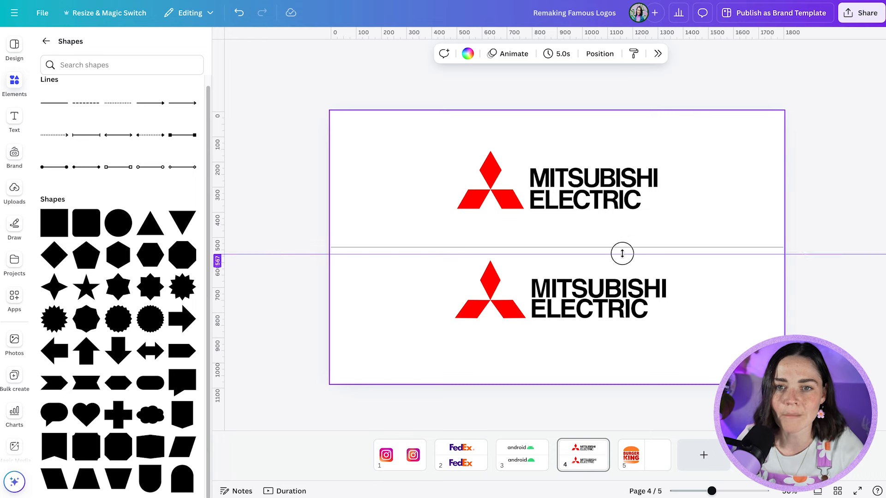
drag(669, 341, 493, 295)
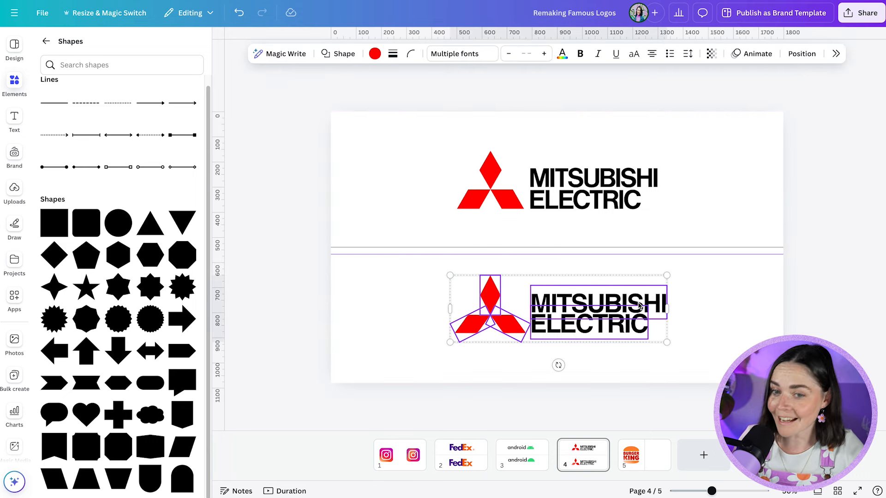
click(725, 305)
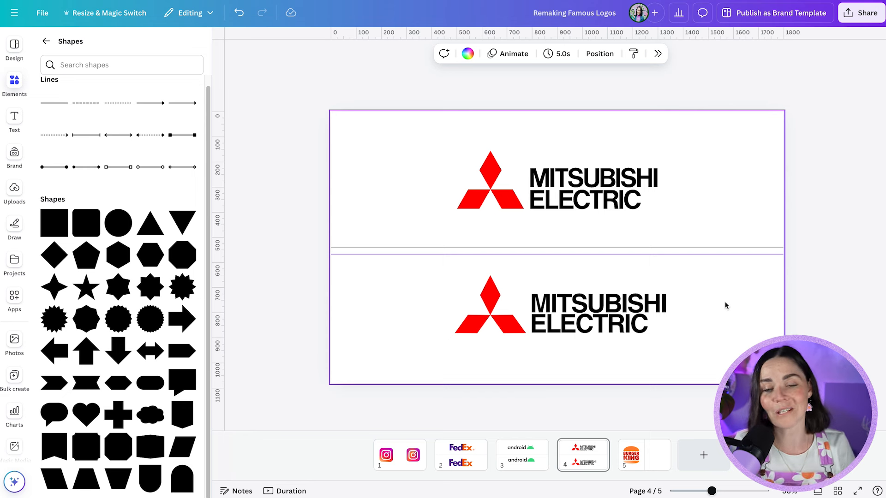
Step: Open page 5 with the Burger King logo and remove the leftover horizontal guide
click(641, 465)
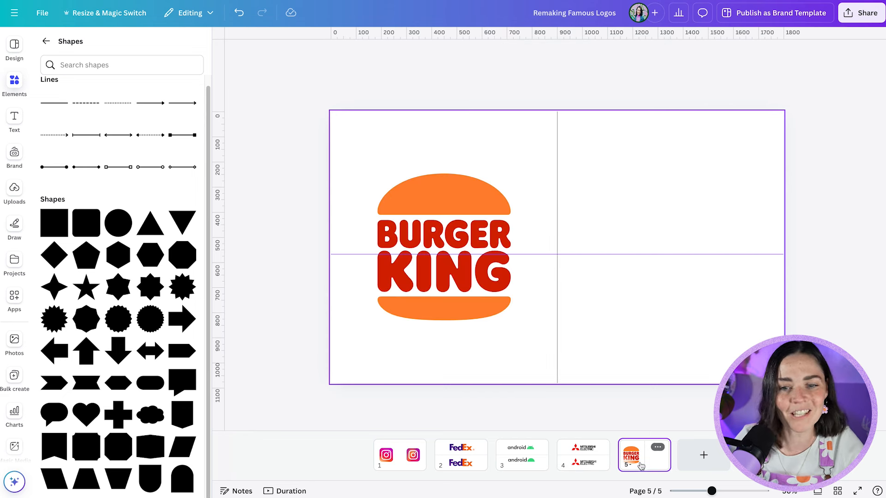
click(645, 313)
drag(616, 255, 669, 34)
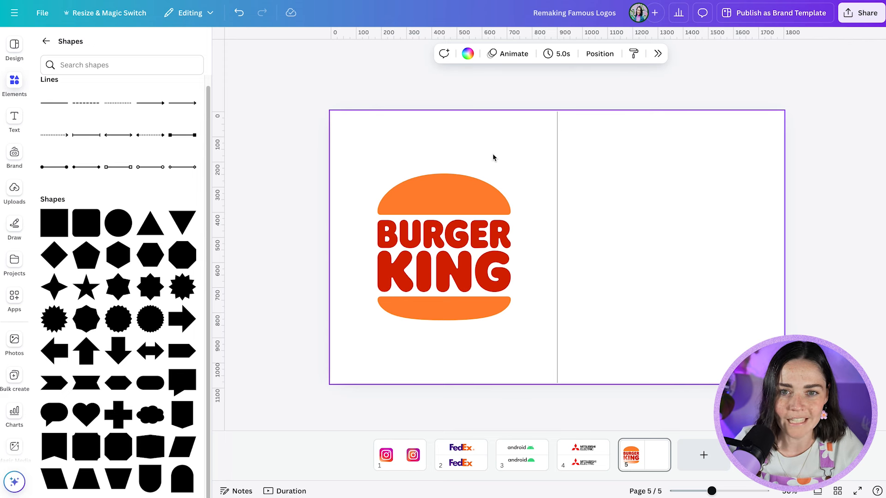
click(462, 146)
click(514, 137)
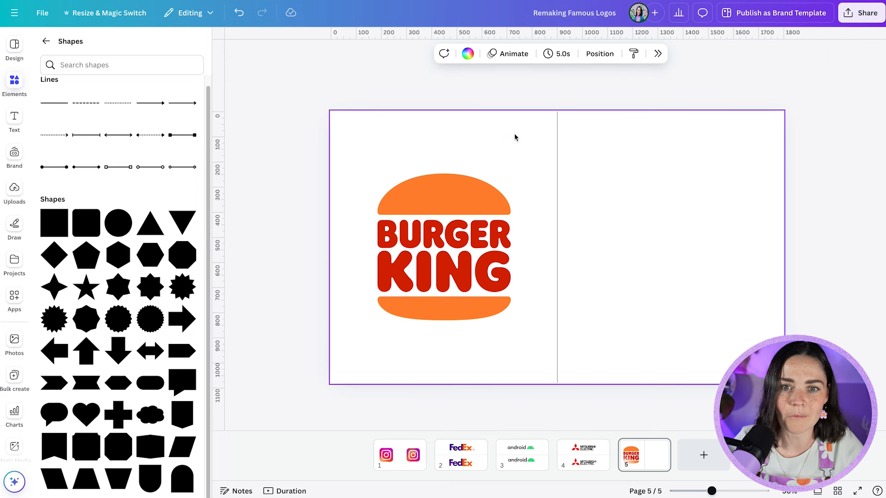
Step: Add the text "Burger" at size 108 in the empty half beside the original Burger King logo
double_click(582, 248)
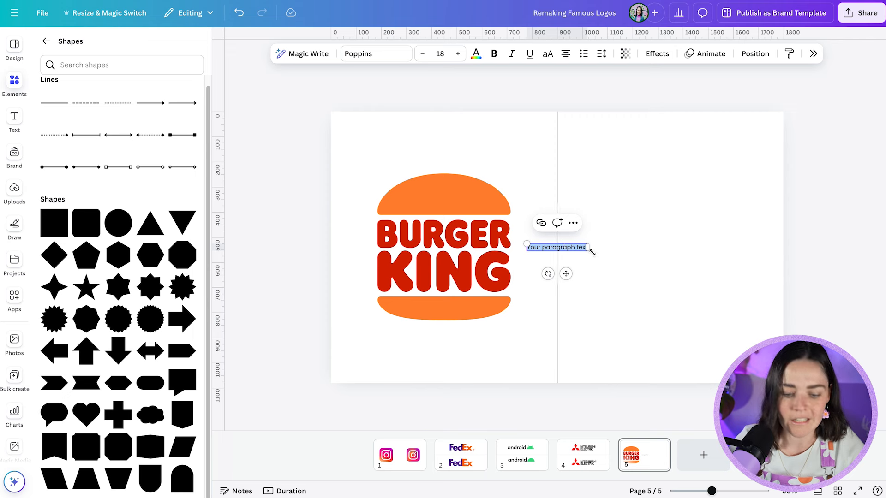
key(BackSpace)
text(Burger)
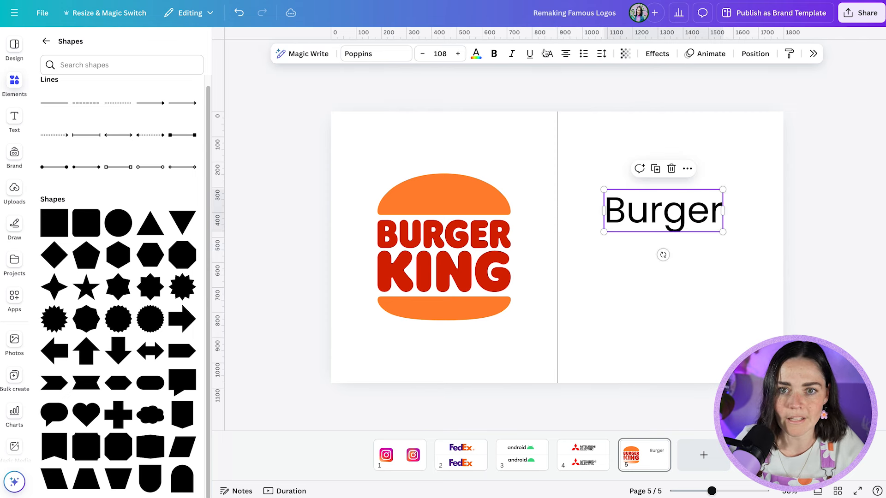
Step: Make "Burger" uppercase and color it with the red sampled from the original logo's lettering
click(547, 54)
click(475, 54)
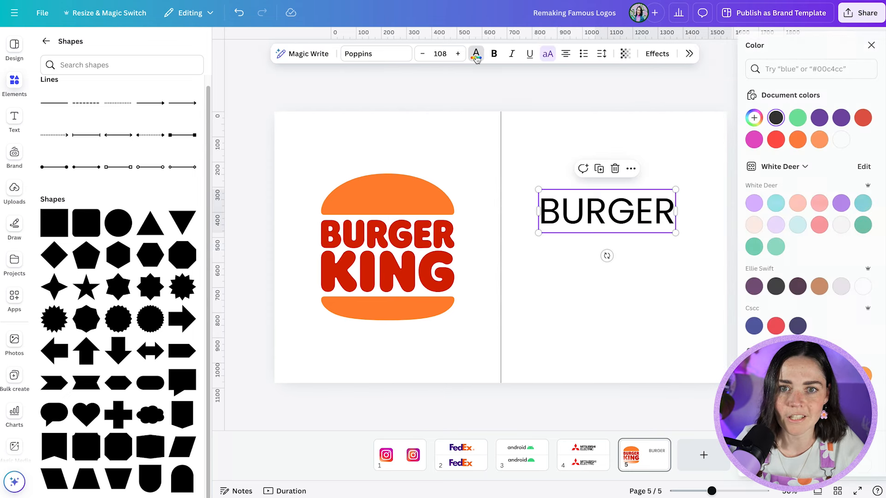
click(855, 118)
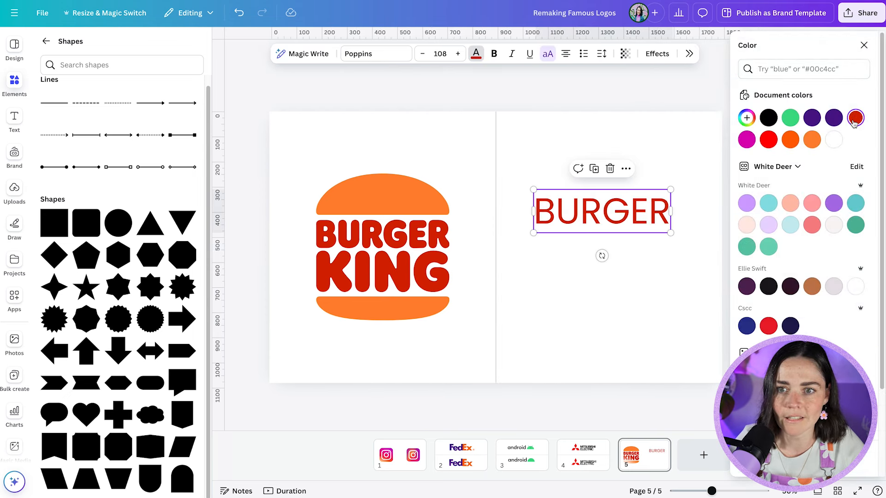
click(752, 119)
click(867, 218)
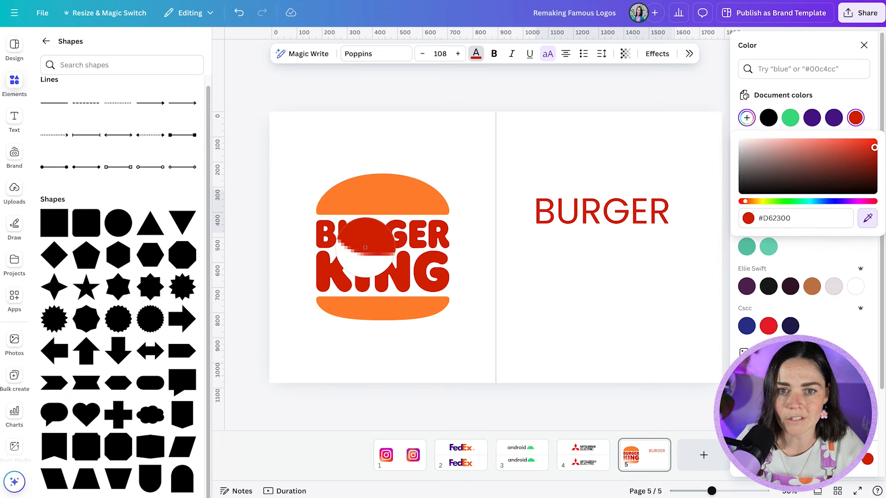
click(396, 242)
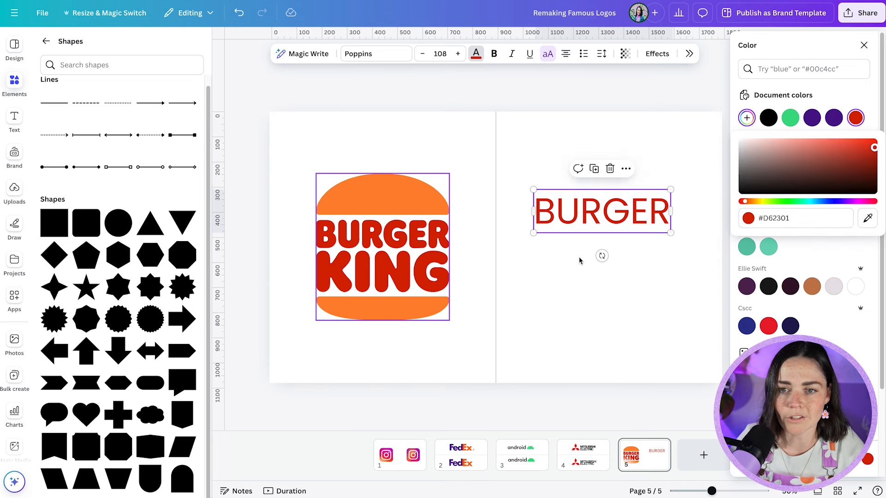
click(421, 200)
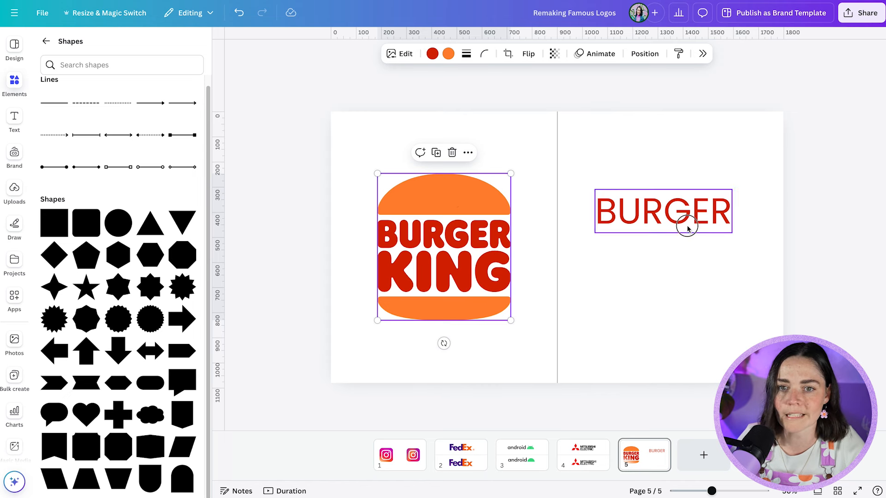
Step: Lower "BURGER" slightly, search the fonts for "rounded" and try VAG Rounded Next Shine and File on it
drag(686, 227, 690, 251)
click(386, 55)
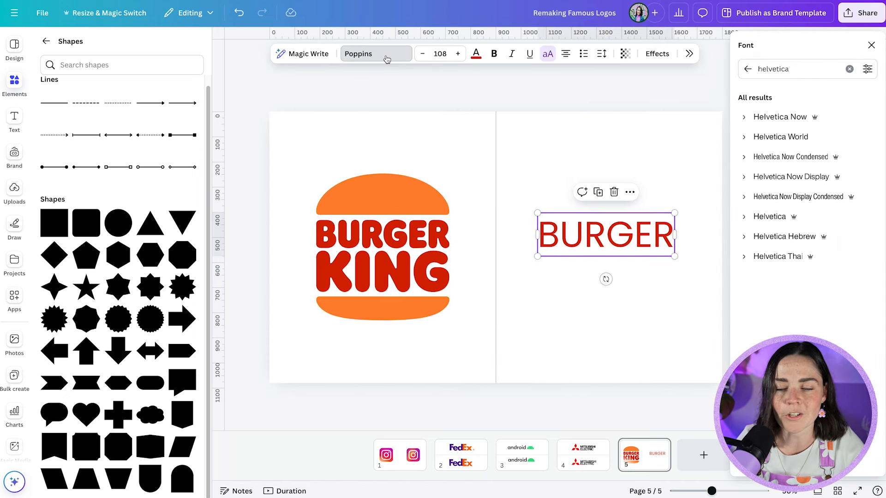
double_click(773, 69)
text(rounded)
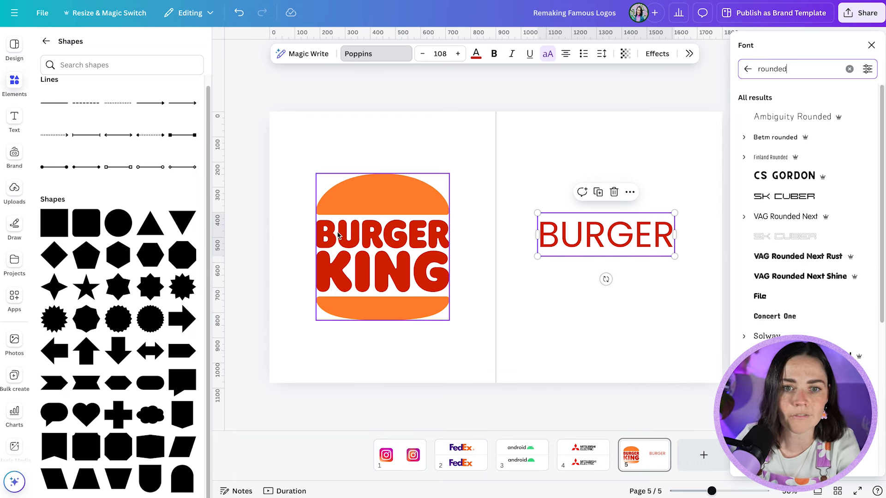
scroll(338, 235, up, 5)
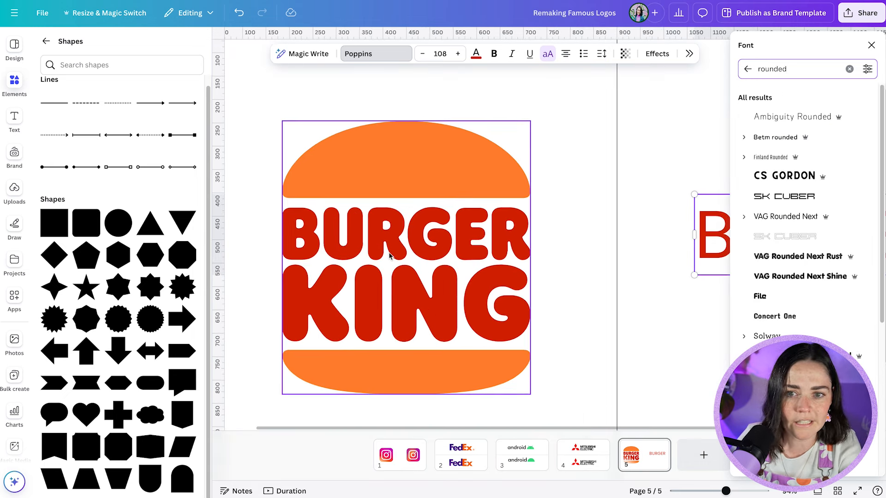
scroll(389, 255, down, 3)
click(803, 276)
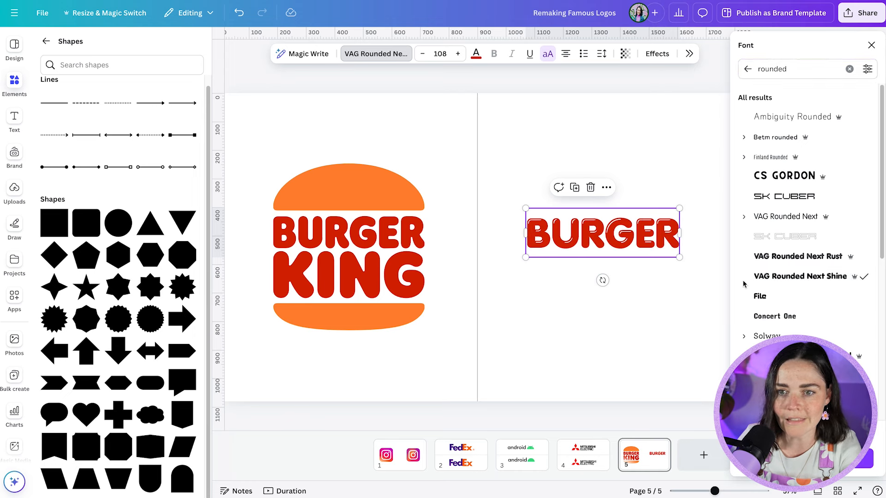
click(792, 299)
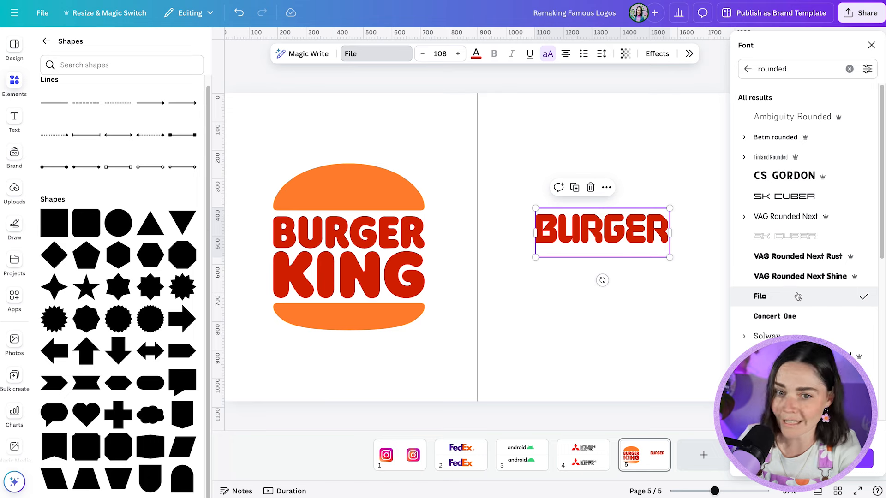
Step: Set "BURGER" in the Frankfurter Normal font and tighten its letter spacing
scroll(798, 296, down, 10)
scroll(798, 295, down, 5)
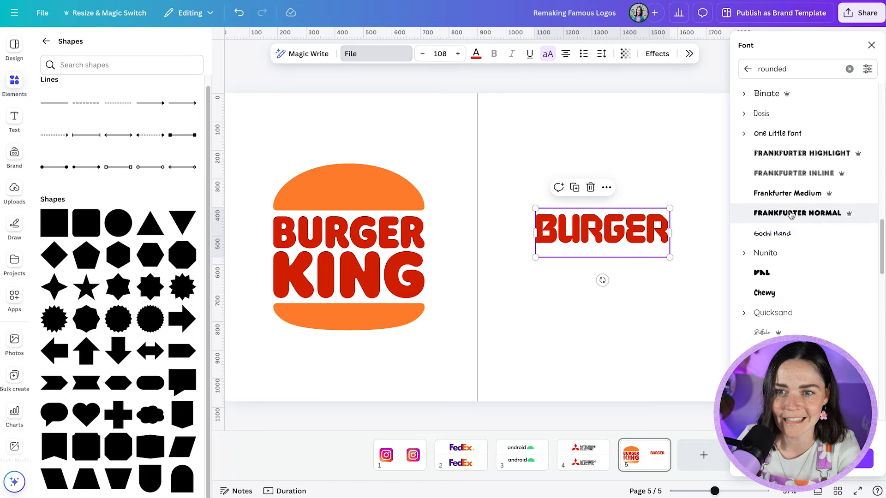
click(791, 214)
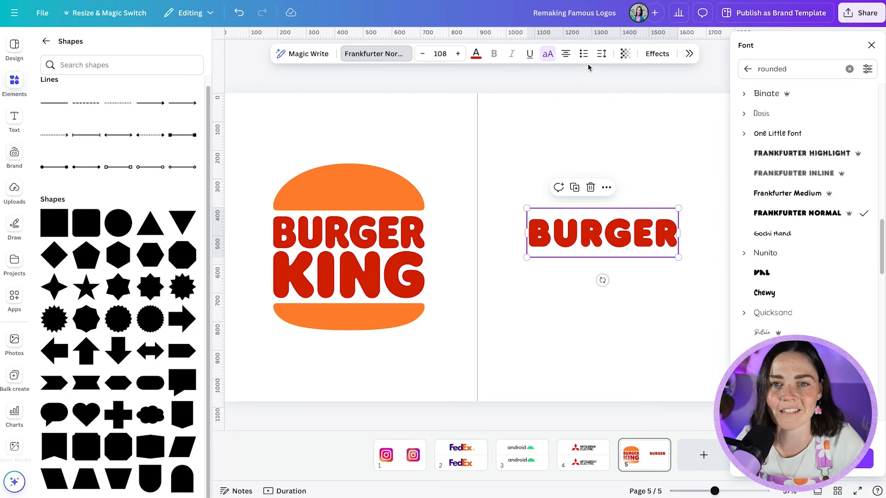
click(602, 54)
drag(564, 94, 564, 100)
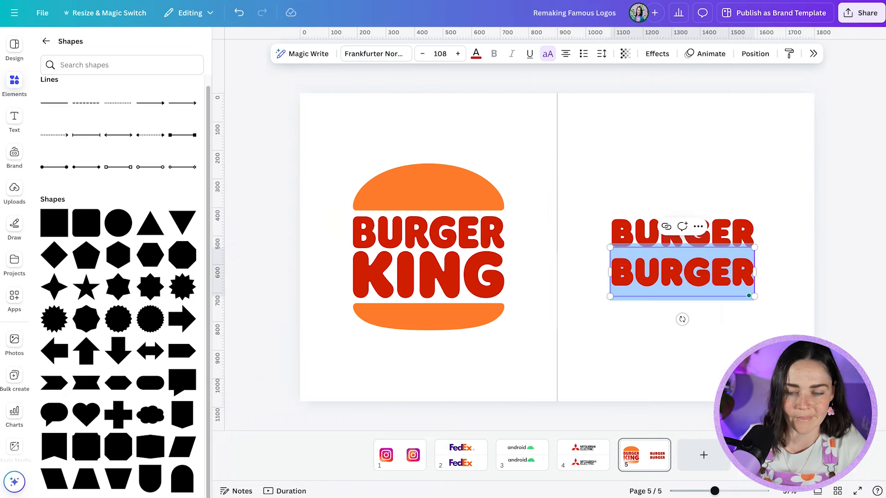
Step: Turn a duplicate of "BURGER" into "KING", place it directly beneath and enlarge it to match the width of "BURGER"
text(KING)
drag(636, 248, 609, 235)
drag(727, 296, 759, 312)
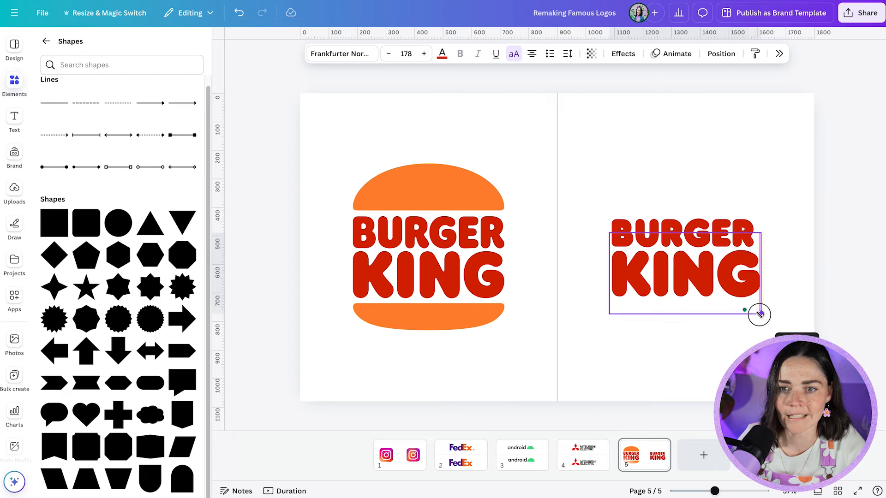
scroll(775, 291, up, 3)
click(679, 373)
scroll(679, 374, down, 3)
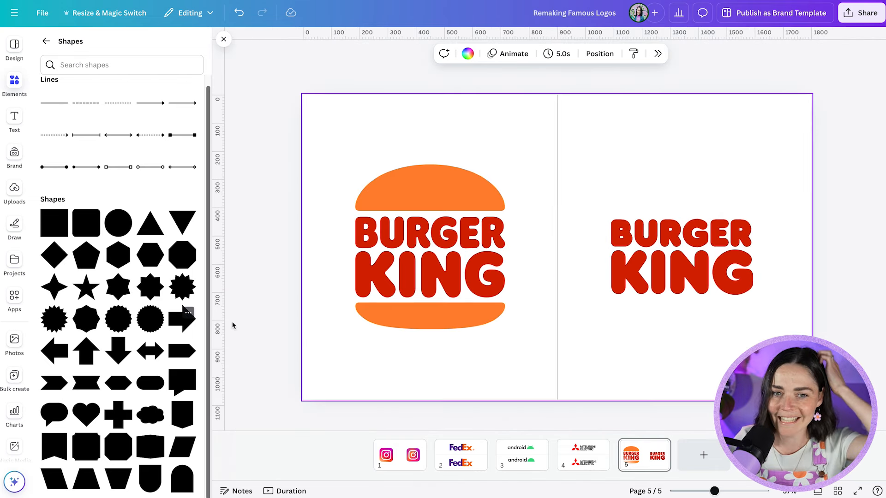
Step: Add a half-circle shape and place it above "BURGER" as the upper bun
click(182, 490)
drag(559, 295, 648, 179)
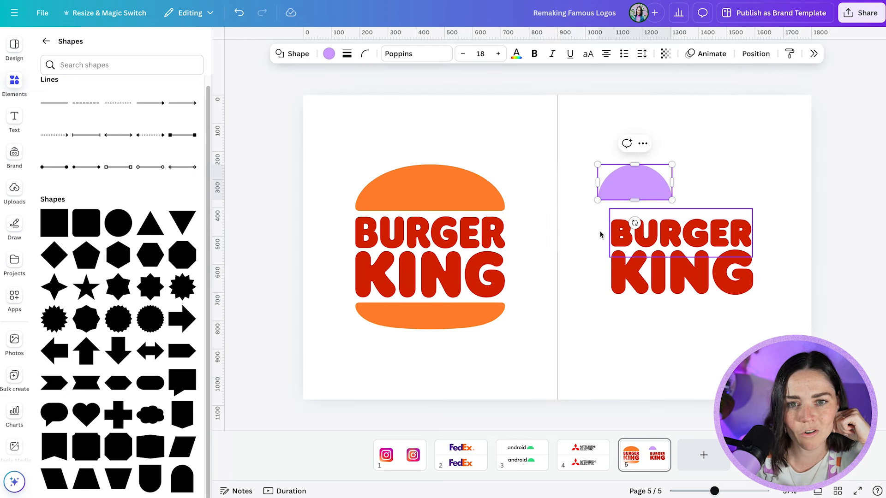
click(591, 255)
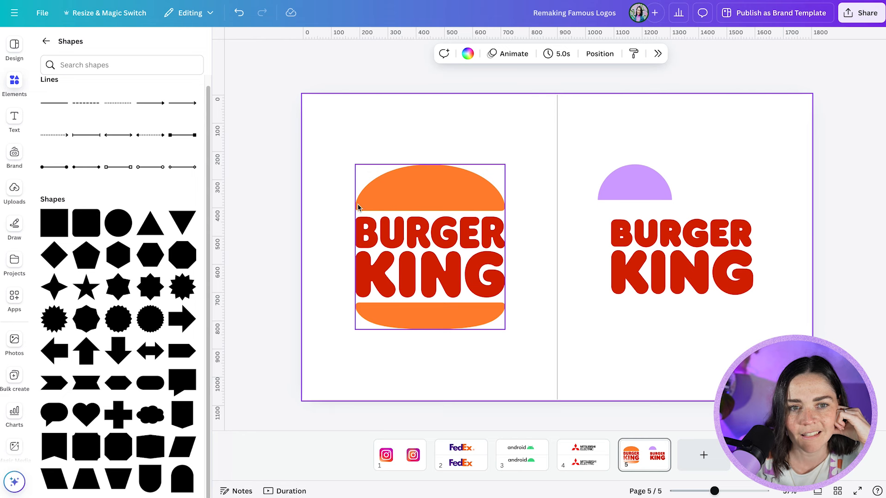
click(600, 197)
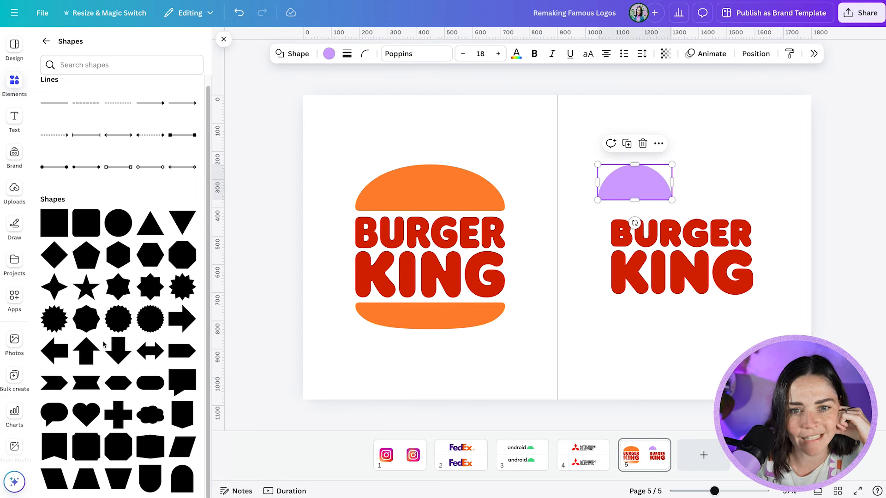
Step: Search the elements for "semi circle", try out a black half-circle graphic on the page and delete it
key(Escape)
click(83, 45)
text(semi)
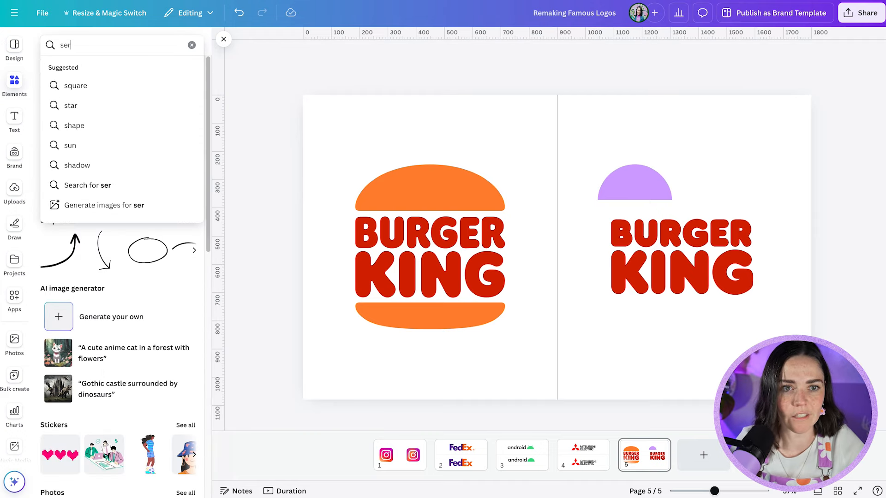
text( circle)
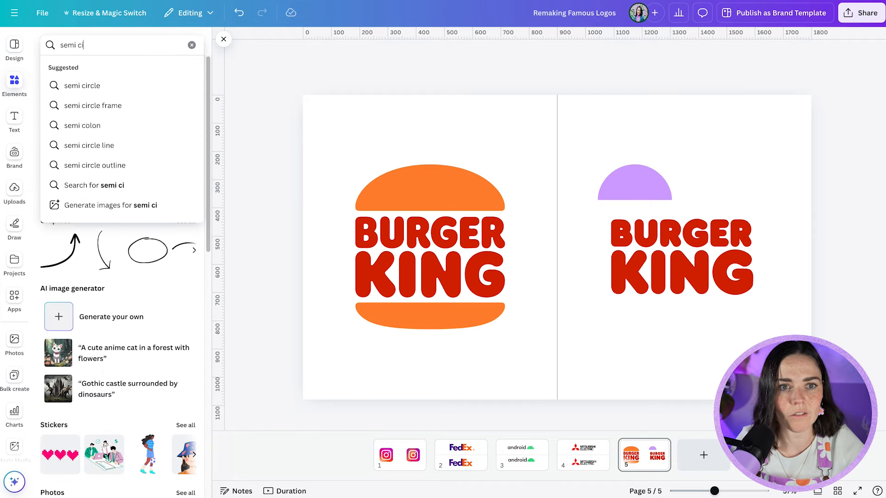
key(Return)
drag(60, 150, 512, 148)
drag(565, 159, 805, 187)
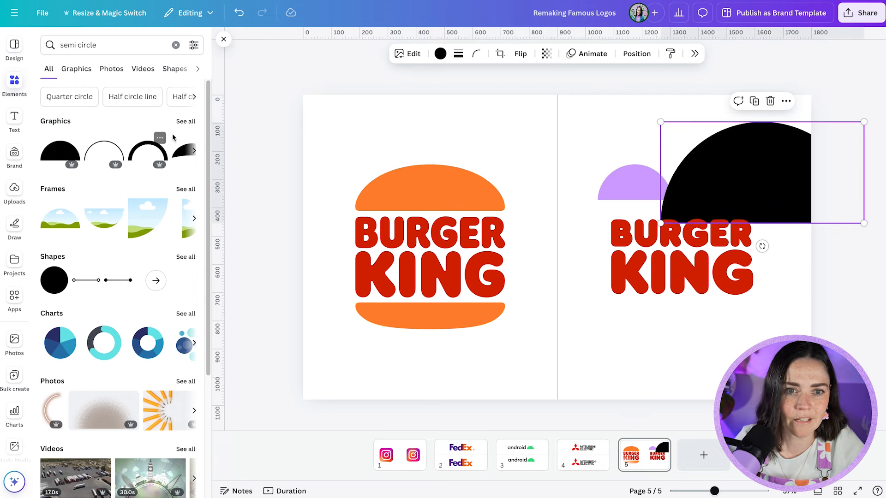
click(182, 122)
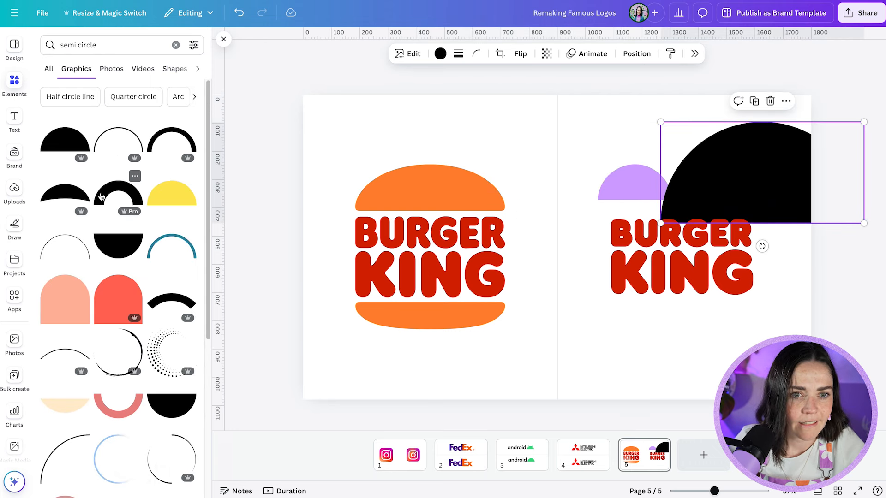
scroll(101, 197, down, 1)
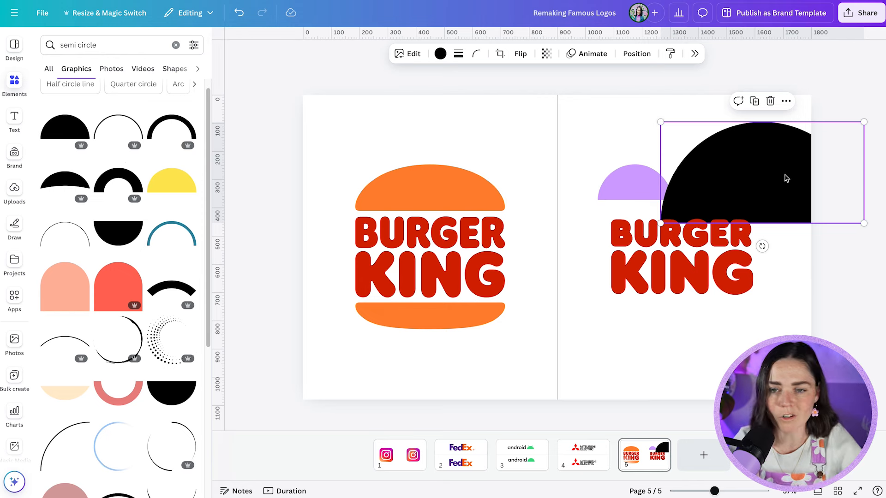
key(Delete)
Step: Scale the purple half circle to the width of "BURGER" just above it and color it the original bun's orange
click(638, 190)
drag(638, 189, 649, 205)
drag(684, 179, 765, 176)
click(683, 171)
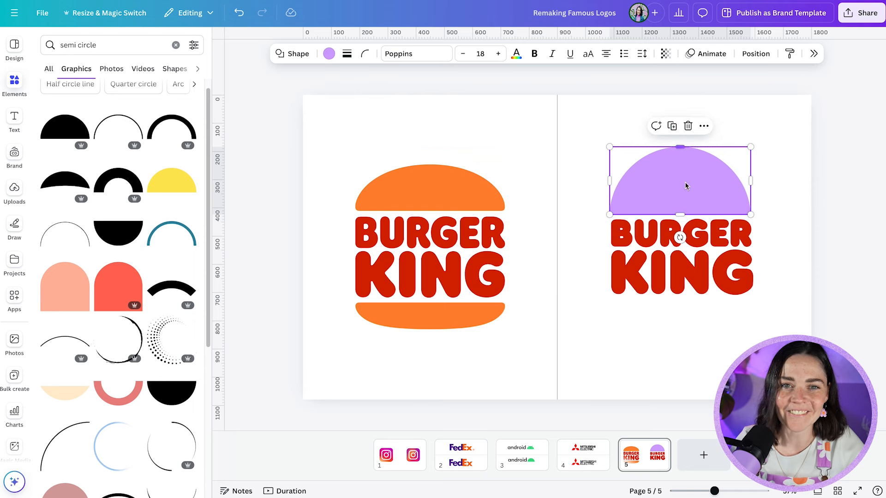
click(329, 54)
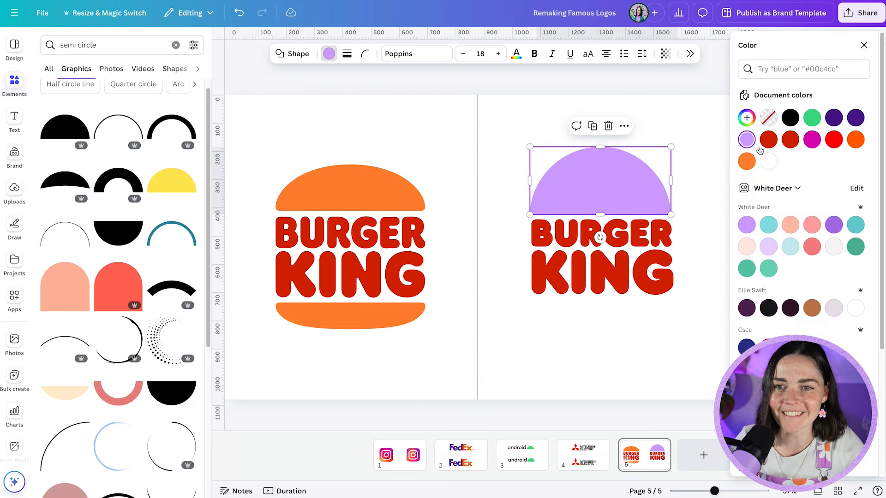
click(746, 162)
click(512, 286)
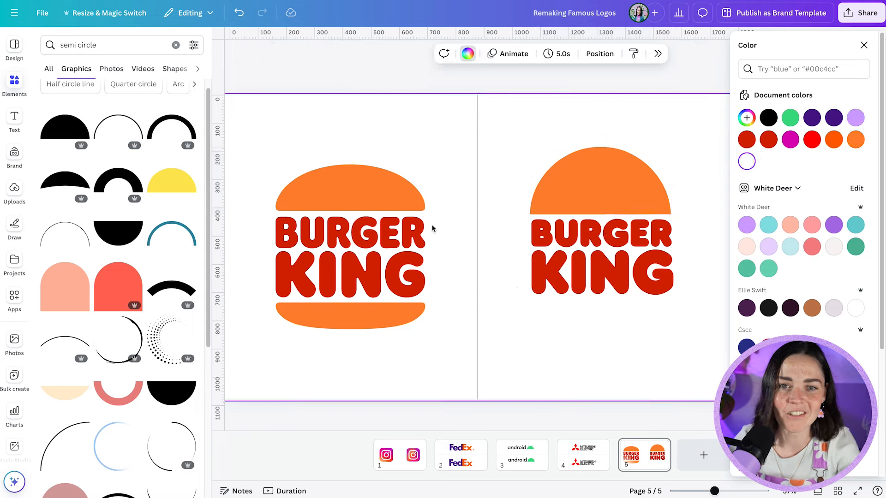
Step: Compare the orange half circle with the original bun and try rounding its corners
scroll(429, 199, up, 3)
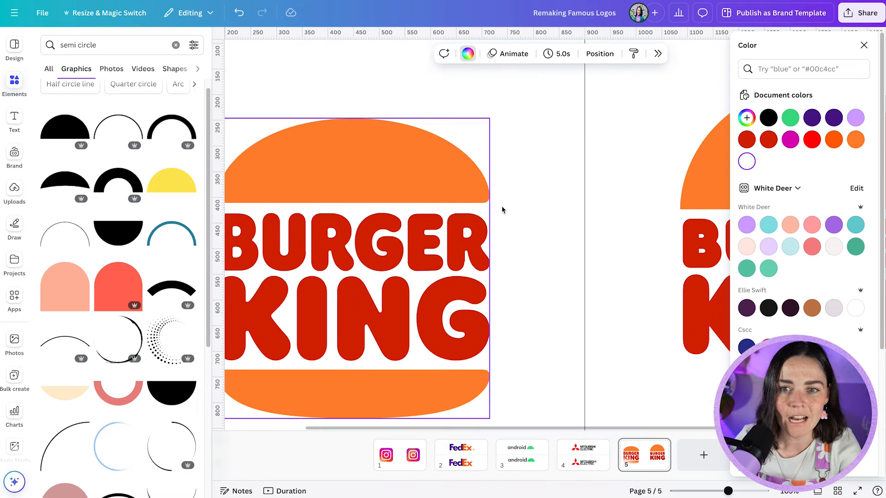
scroll(611, 211, right, 5)
scroll(601, 154, down, 3)
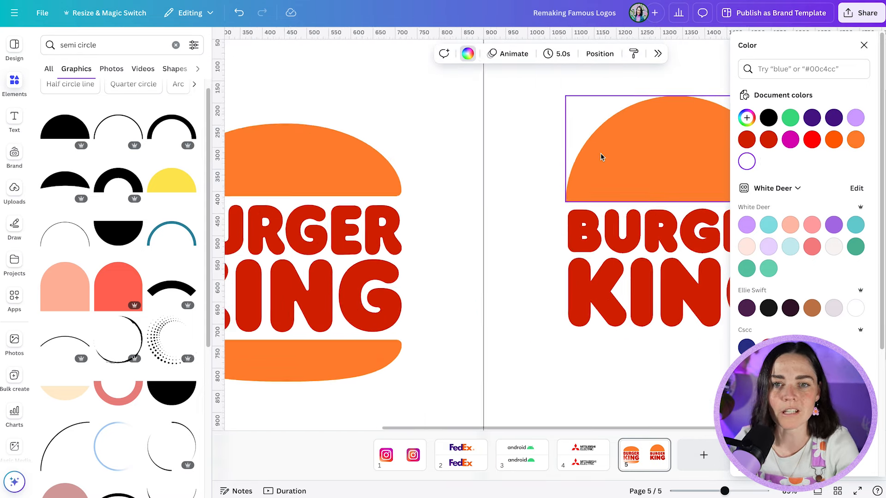
click(601, 154)
click(365, 54)
drag(309, 94, 381, 94)
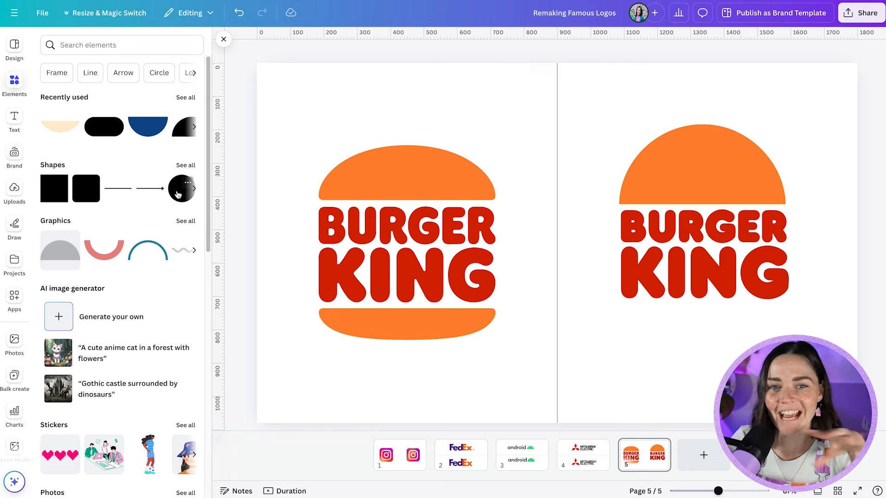
Step: Add a pill shape beneath the recreated wordmark and widen it to about the width of "BURGER"
click(181, 165)
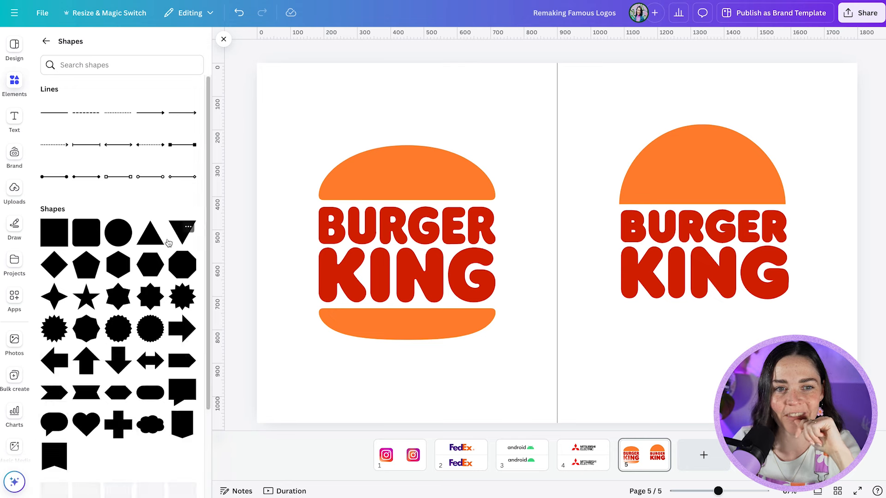
scroll(166, 246, down, 1)
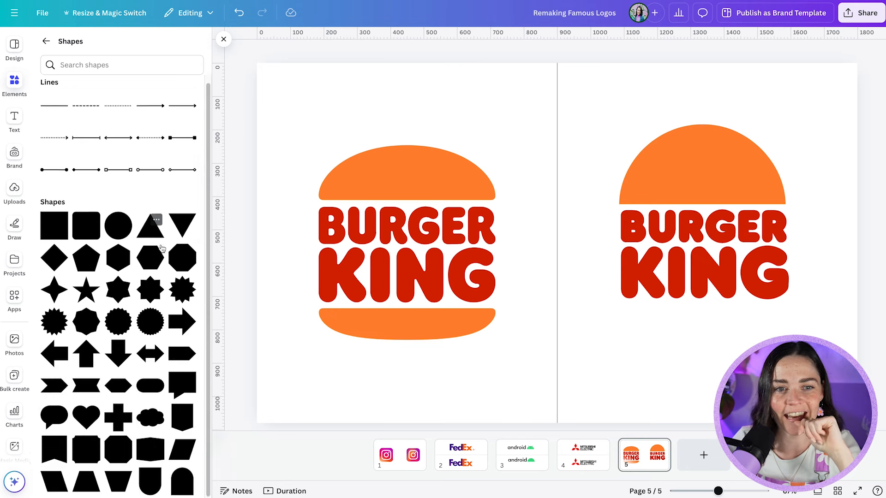
click(146, 390)
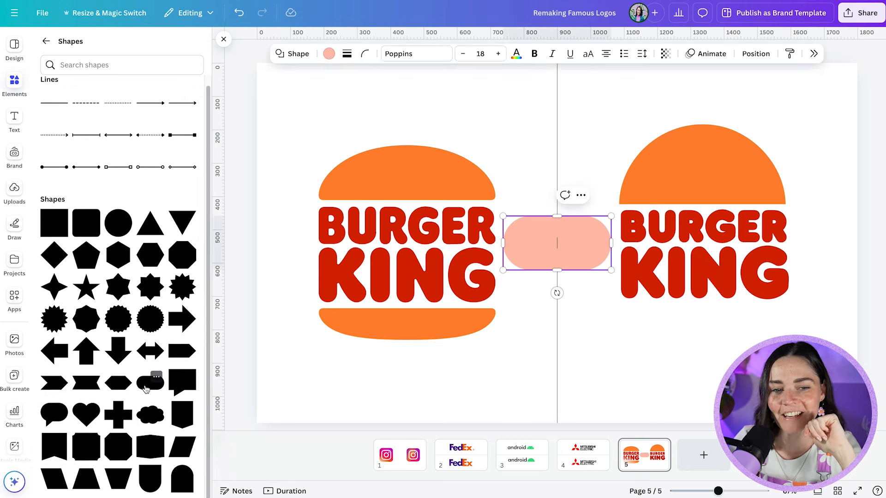
drag(577, 261, 741, 359)
click(737, 357)
click(678, 361)
Step: Replace the orange half circle above "BURGER" with the pill shape, aligned to the wordmark's width
click(688, 167)
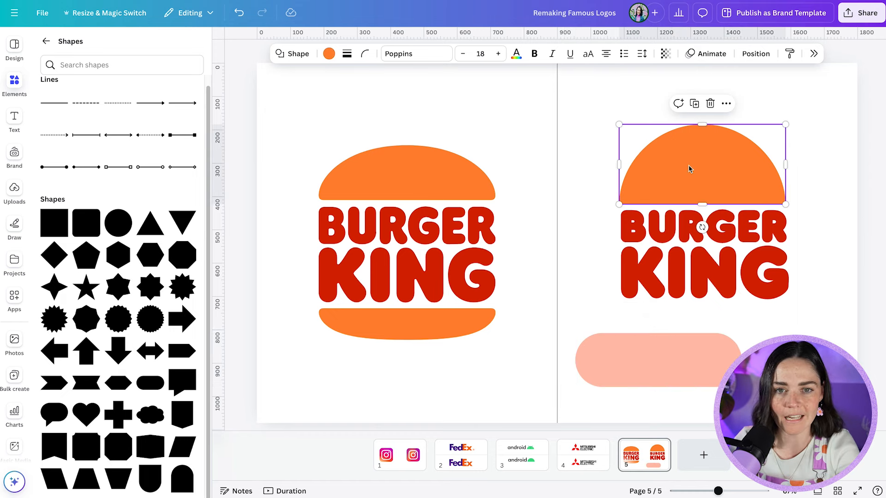
key(Delete)
click(679, 360)
drag(679, 361, 723, 172)
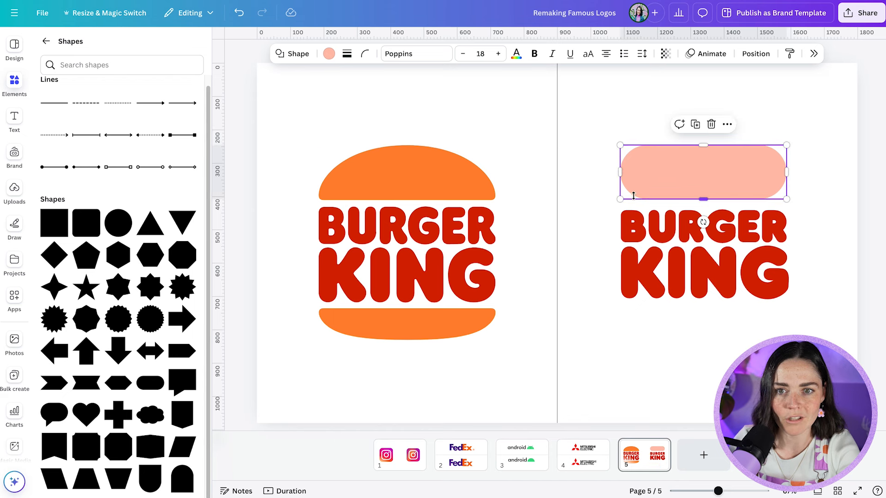
Step: Set the pill shape's corner rounding to 16
click(364, 53)
mouse_move(317, 94)
mouse_down()
mouse_move(375, 92)
mouse_move(327, 96)
mouse_up()
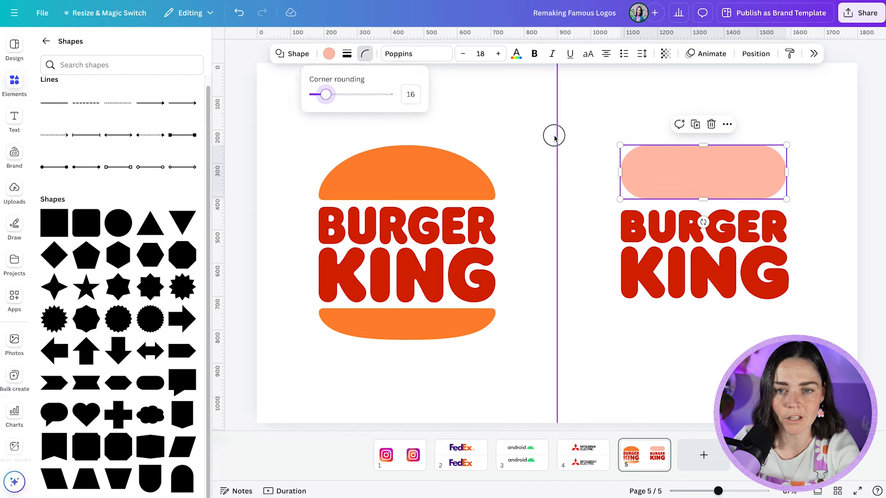
Step: Replace the pill shape above "BURGER" with a thin wordmark-wide rectangle and slightly round its corners
key(Delete)
key(r)
drag(557, 230, 788, 182)
click(365, 55)
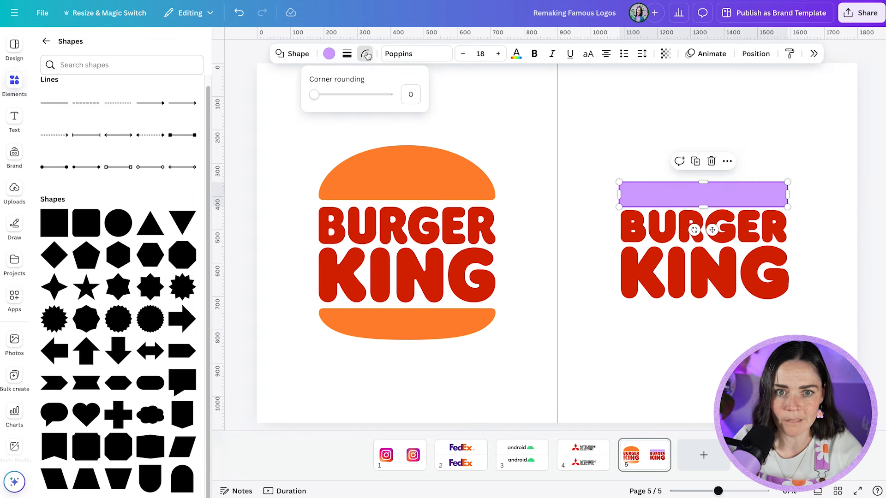
drag(314, 94, 330, 94)
Step: Color the rounded rectangle the bun's orange and raise it slightly to leave a gap above "BURGER"
click(329, 54)
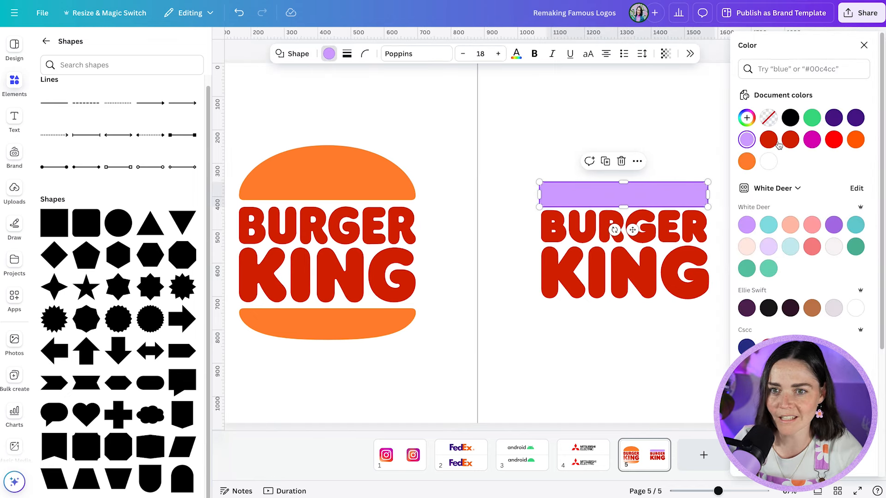
click(746, 161)
click(710, 164)
drag(683, 190, 682, 181)
click(488, 150)
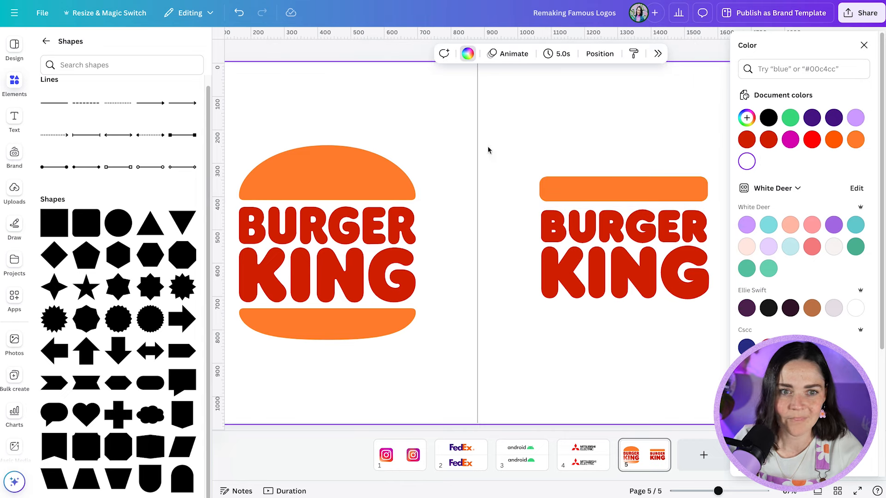
Step: Search the graphics for "semi circle" and add the shallow cream half circle to the page
click(49, 44)
click(90, 45)
text(semi circle)
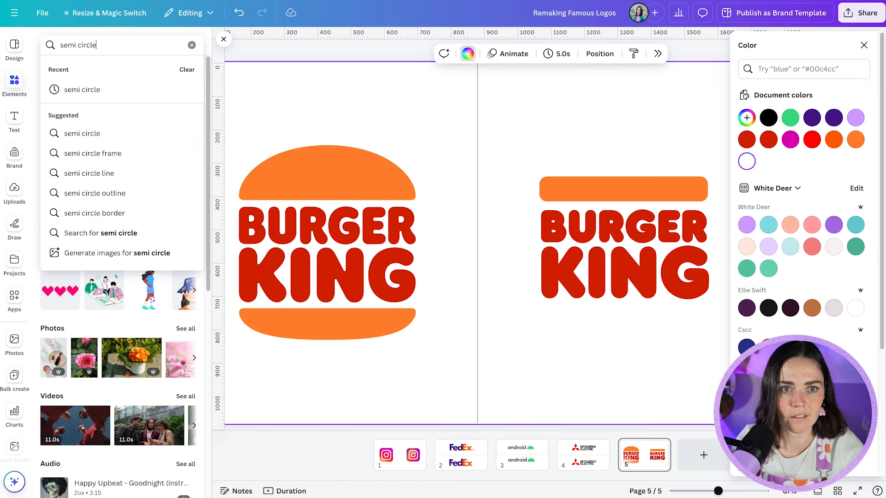
key(Return)
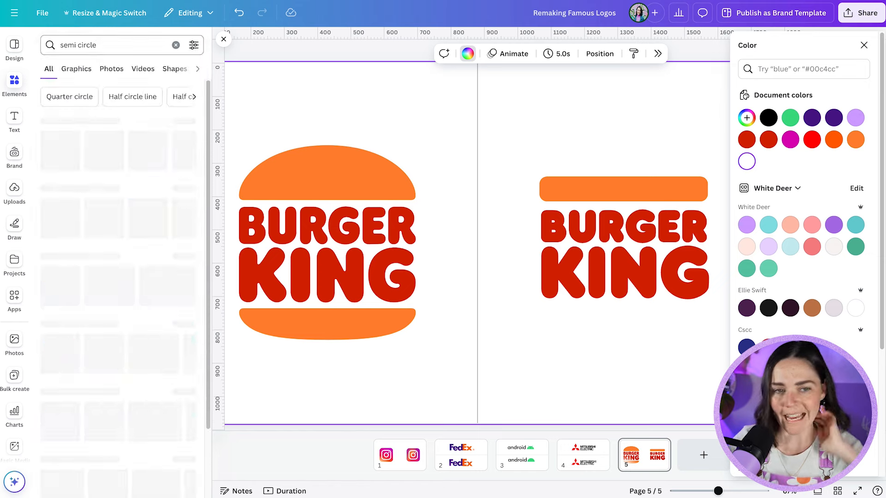
click(183, 124)
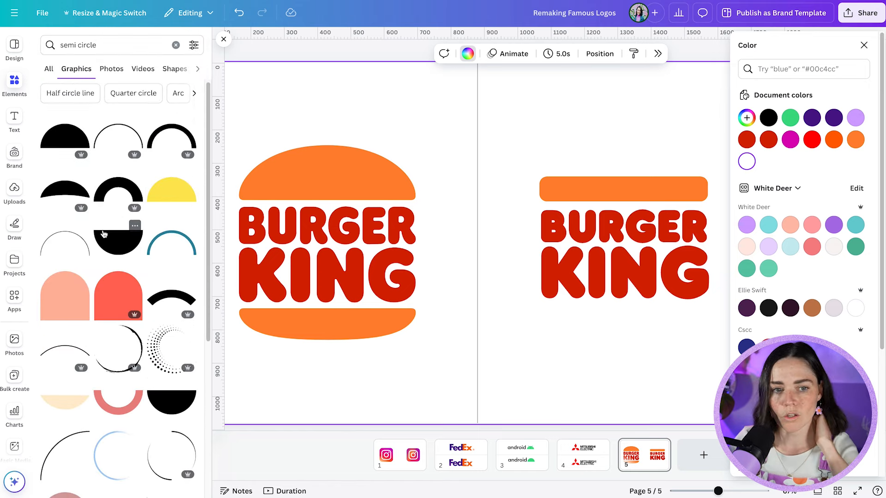
scroll(104, 234, down, 2)
click(72, 351)
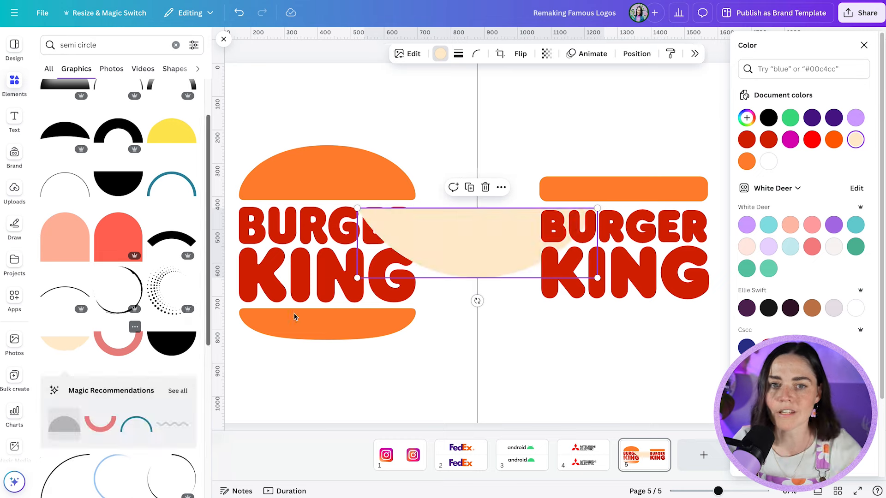
Step: Color the shallow half circle the bun's orange and flip it vertically
click(747, 161)
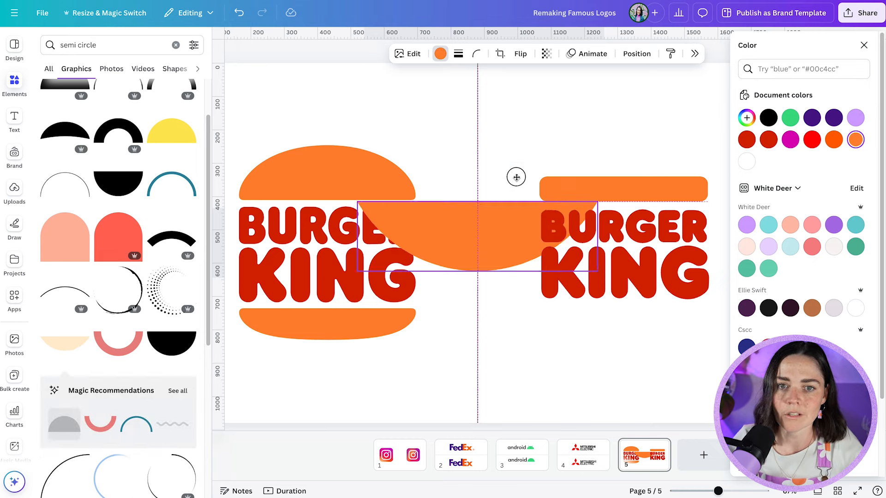
drag(586, 209, 620, 115)
click(520, 53)
click(524, 97)
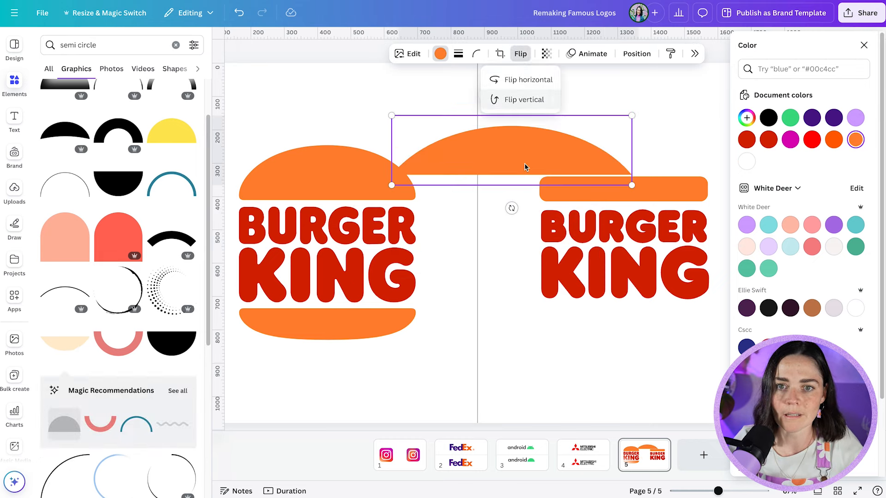
Step: Resize the half circle to the rounded rectangle's width and center it on top to form the upper bun
drag(525, 143, 611, 154)
drag(411, 119, 534, 133)
mouse_move(592, 167)
mouse_down()
mouse_move(607, 166)
mouse_move(599, 168)
mouse_up()
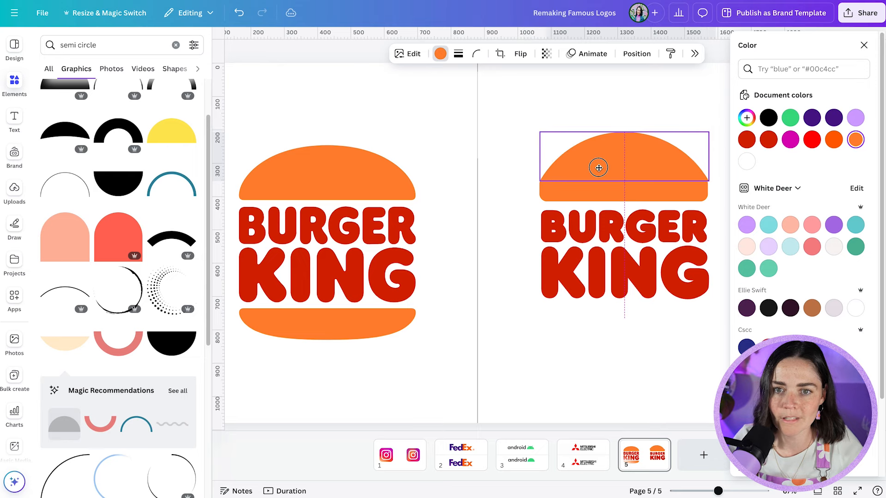
click(492, 144)
Step: Shrink the half circle slightly so its lower corners sit within the rounded rectangle's edges
click(683, 167)
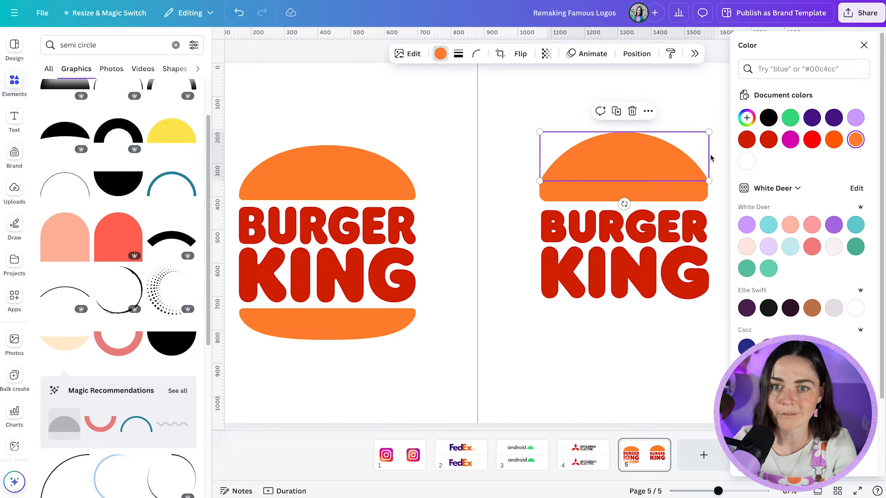
scroll(715, 155, up, 4)
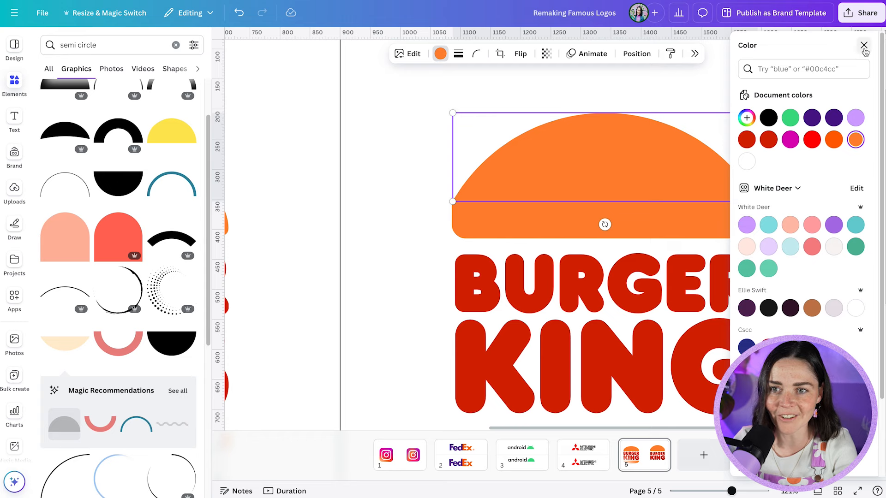
click(864, 46)
click(771, 170)
scroll(771, 170, up, 3)
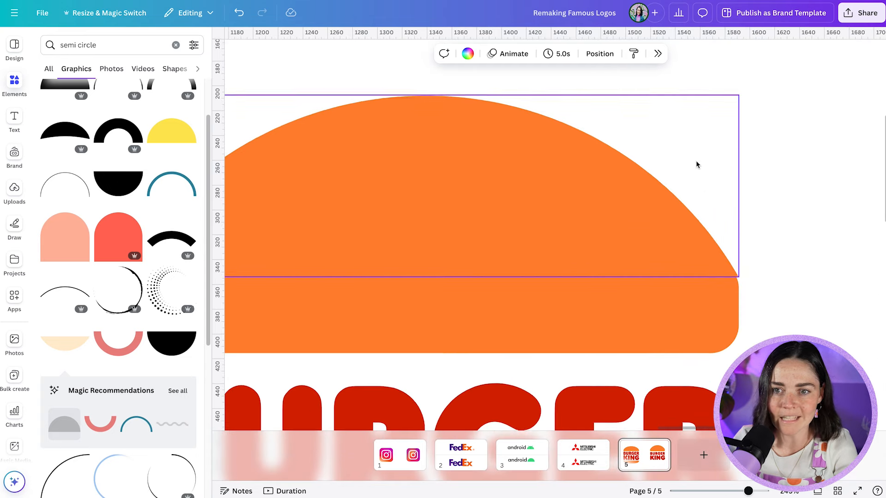
click(696, 165)
drag(738, 95, 735, 97)
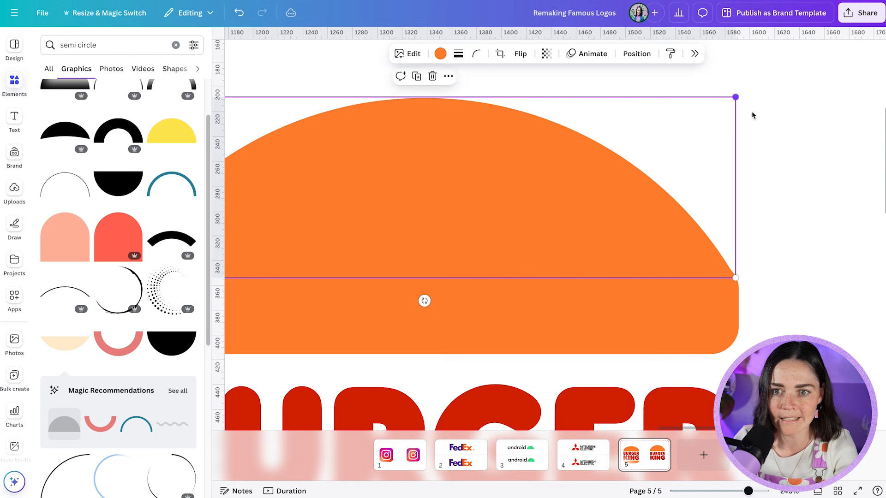
click(780, 136)
scroll(779, 136, left, 5)
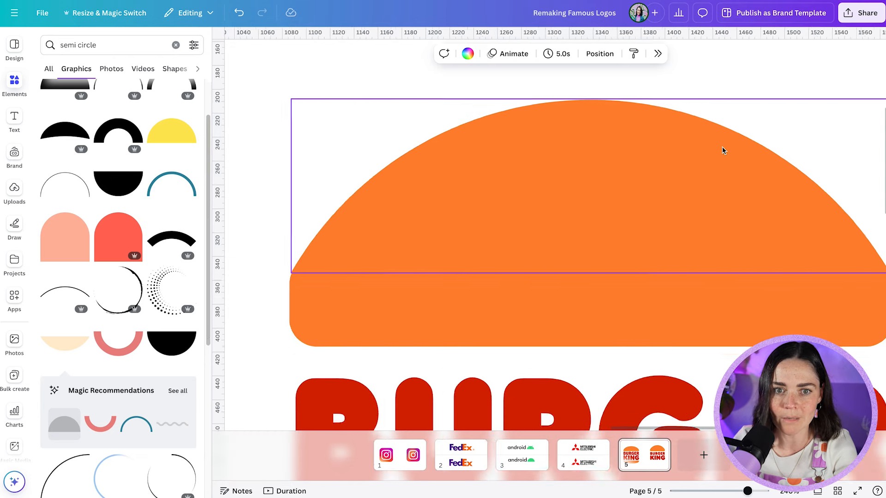
scroll(721, 147, down, 10)
click(794, 208)
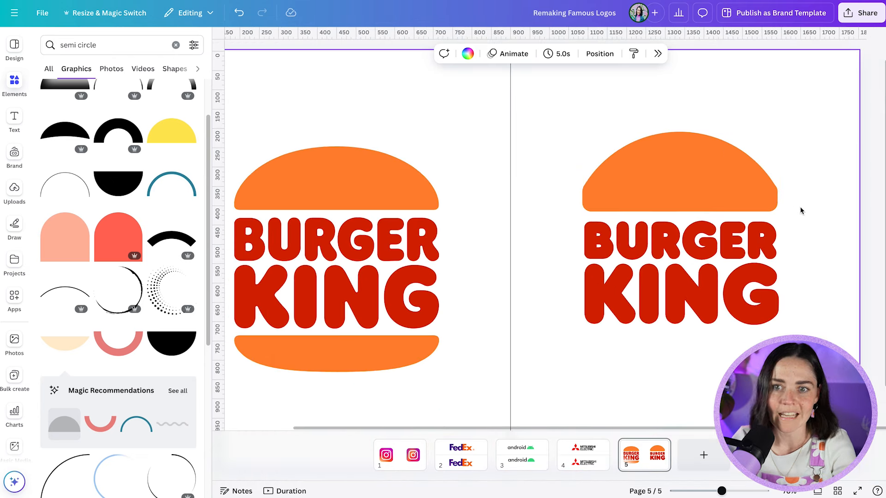
Step: Place a copy of the orange rounded rectangle beneath "KING" as the bottom bun
scroll(800, 207, right, 2)
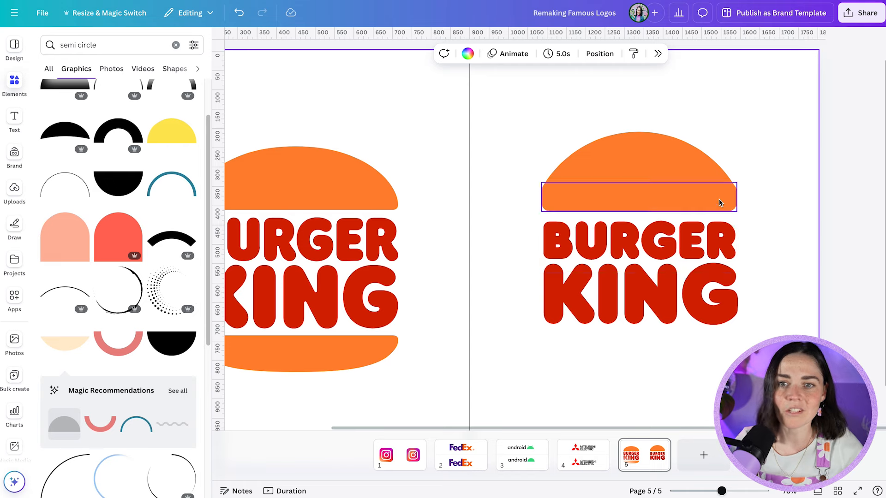
scroll(719, 203, left, 3)
drag(719, 203, 723, 348)
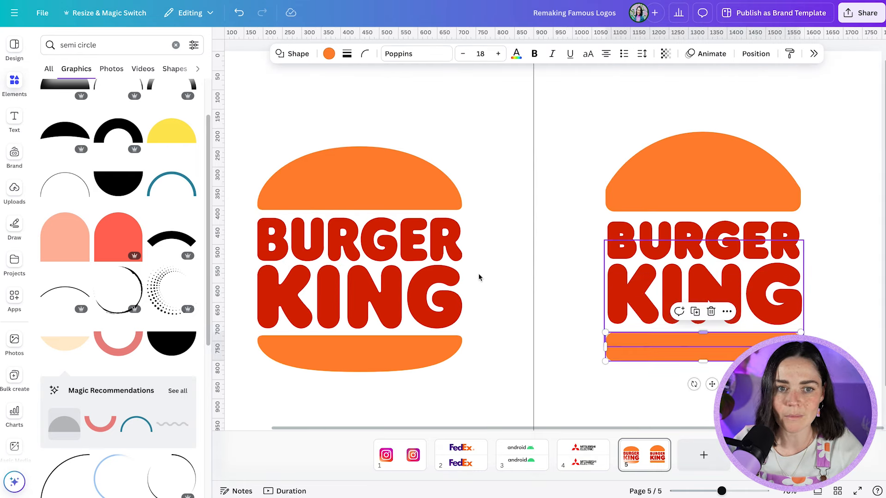
Step: Make a copy of the upper bun's half circle beside the logo and flip it vertically
click(752, 142)
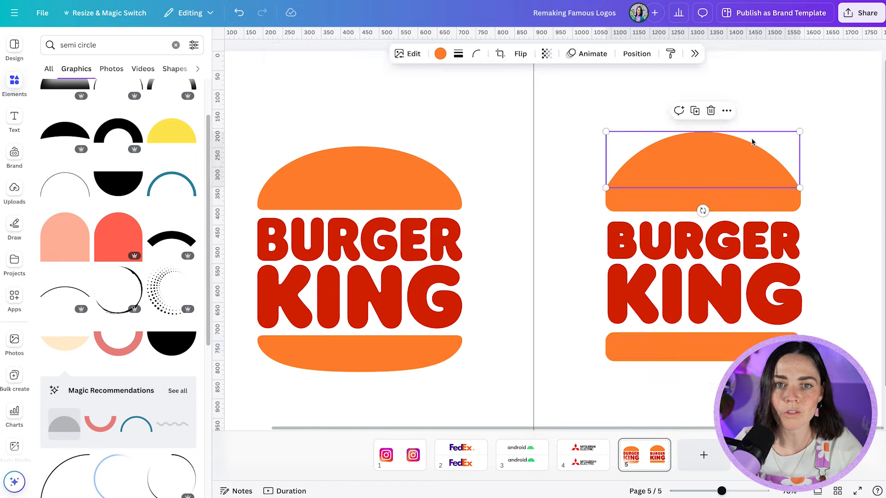
drag(718, 154, 580, 177)
click(521, 54)
click(530, 100)
Step: Crop the flat upper part off the flipped half circle and try it as the bottom bun's curve
click(499, 53)
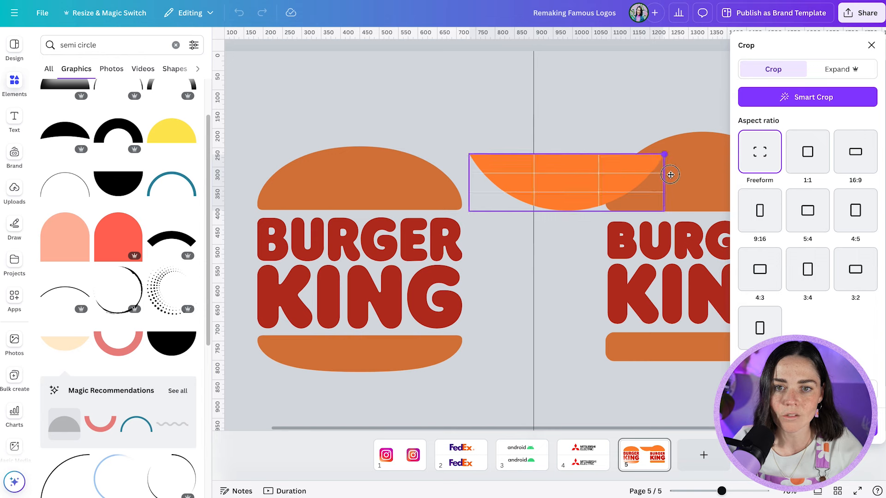
drag(657, 210, 623, 129)
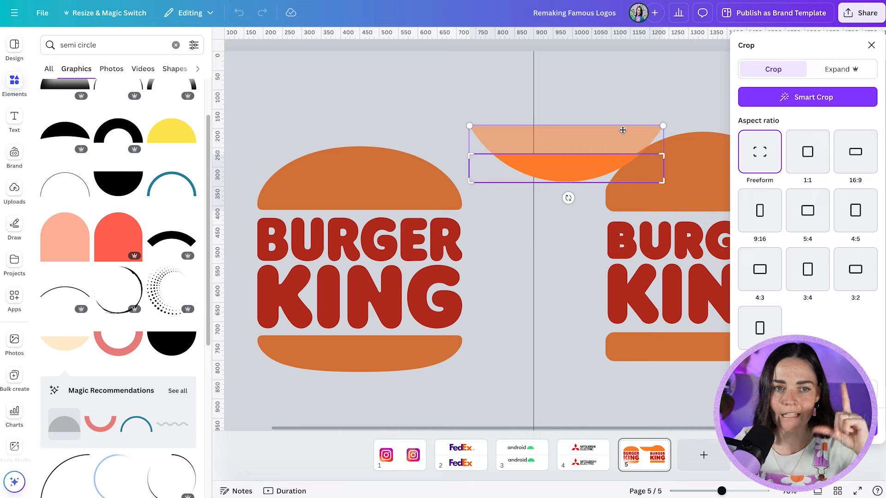
click(577, 186)
drag(576, 179, 713, 365)
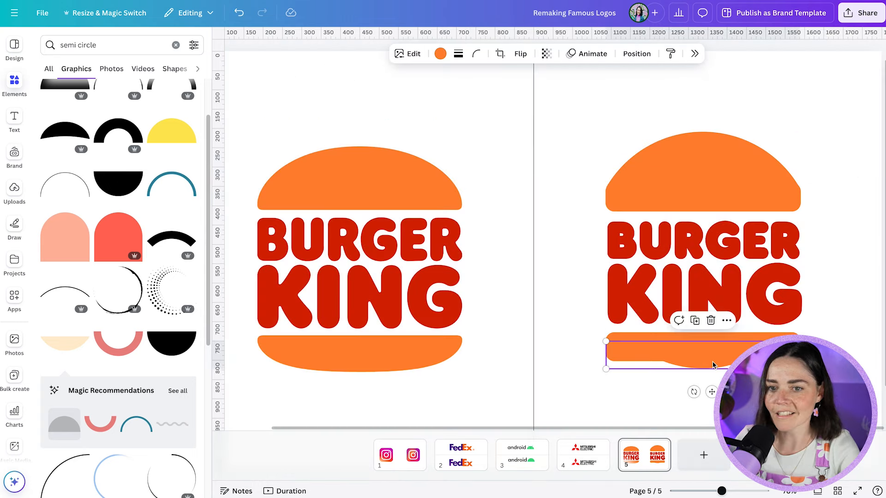
click(572, 351)
Step: Browse further semi circle graphics for a bun shape and compare the whole recreated logo with the original
scroll(123, 285, down, 10)
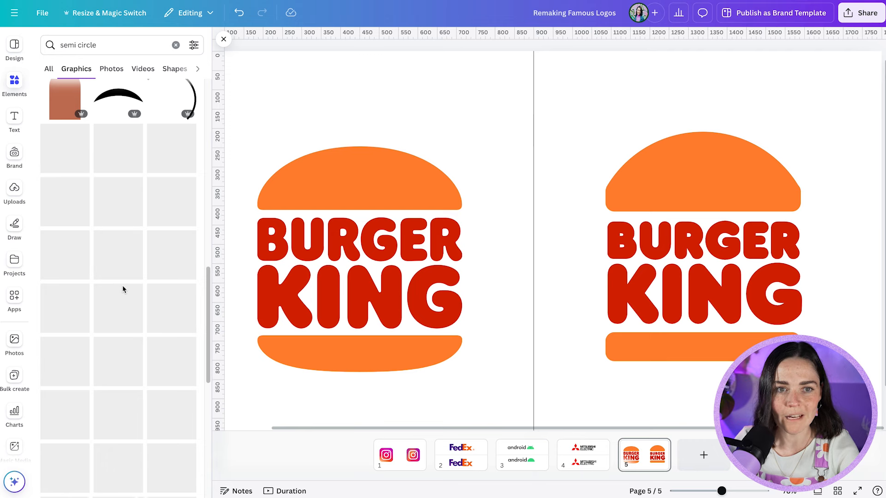
scroll(124, 286, down, 2)
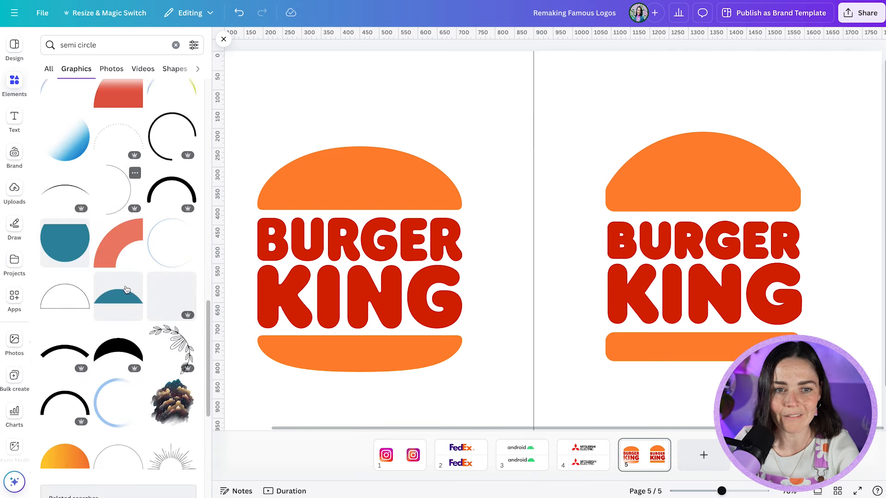
click(561, 342)
scroll(562, 342, down, 3)
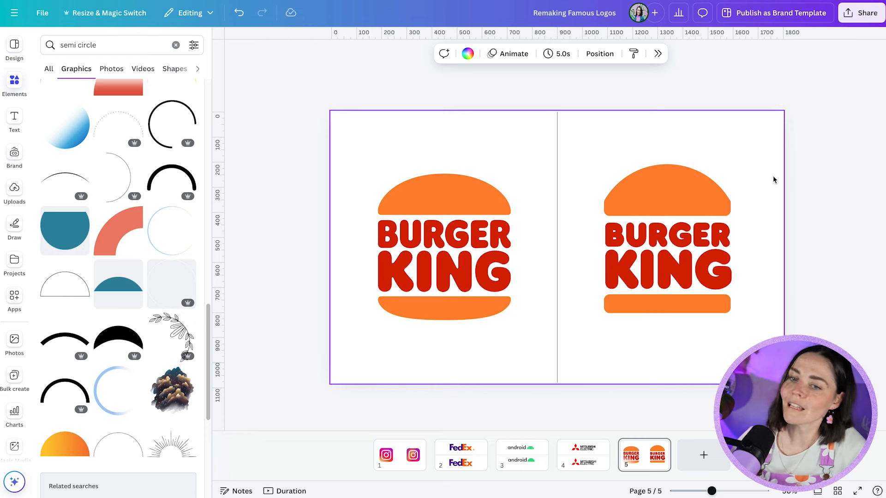
Step: Review the recreated Instagram, FedEx and Android logos on pages 1 to 3
click(399, 455)
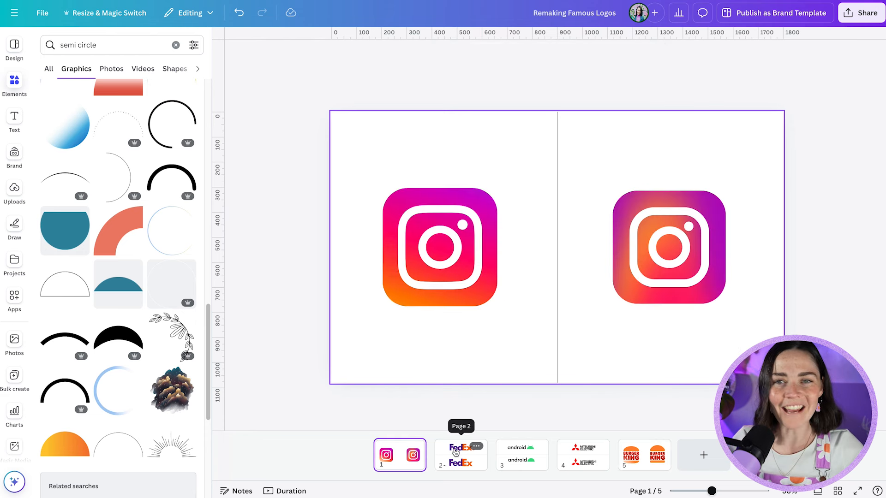
click(455, 453)
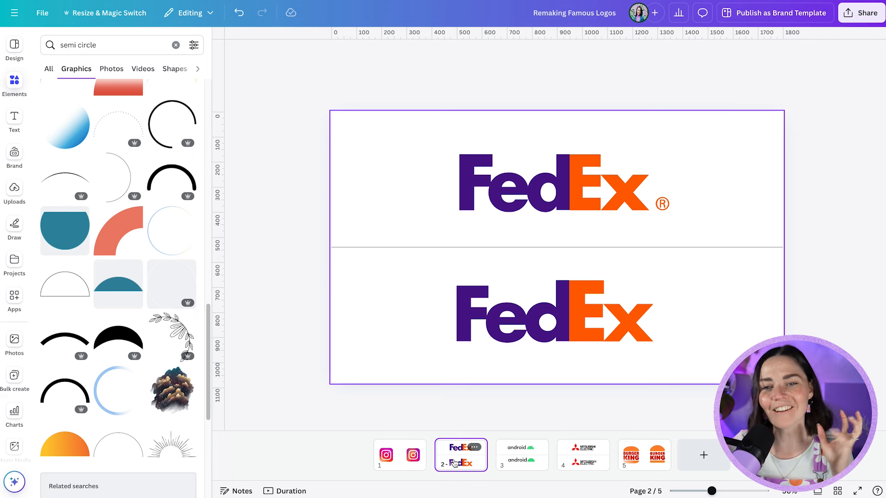
click(507, 459)
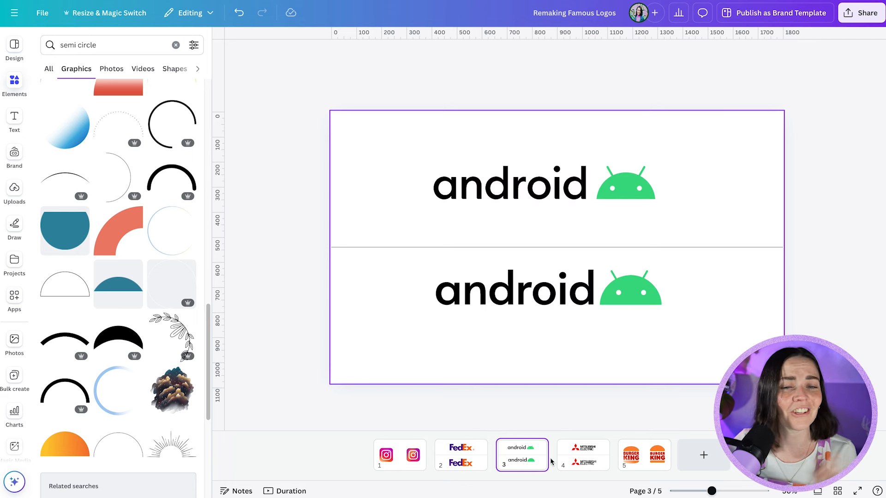
Step: Move the whole recreated Android logo down to about the middle of the page's lower half
drag(671, 336, 456, 277)
key(Down)
key(Down)
key(Down)
key(Down)
key(Down)
key(Down)
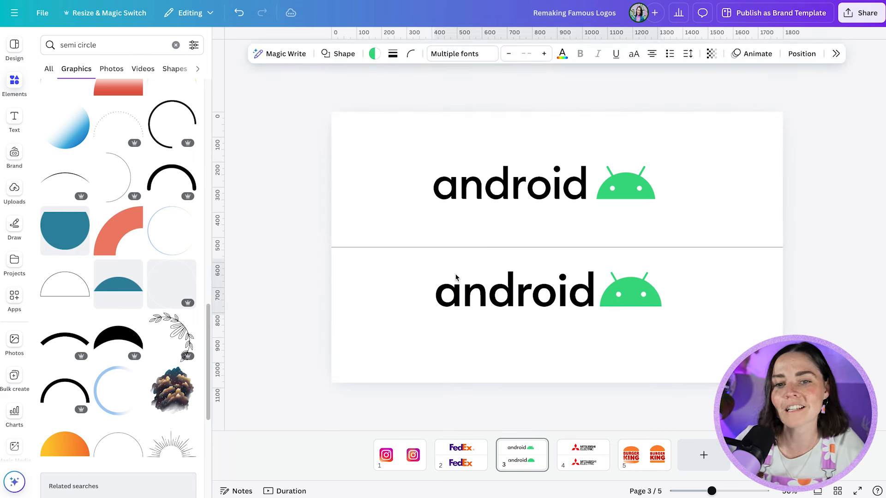
drag(528, 299, 524, 317)
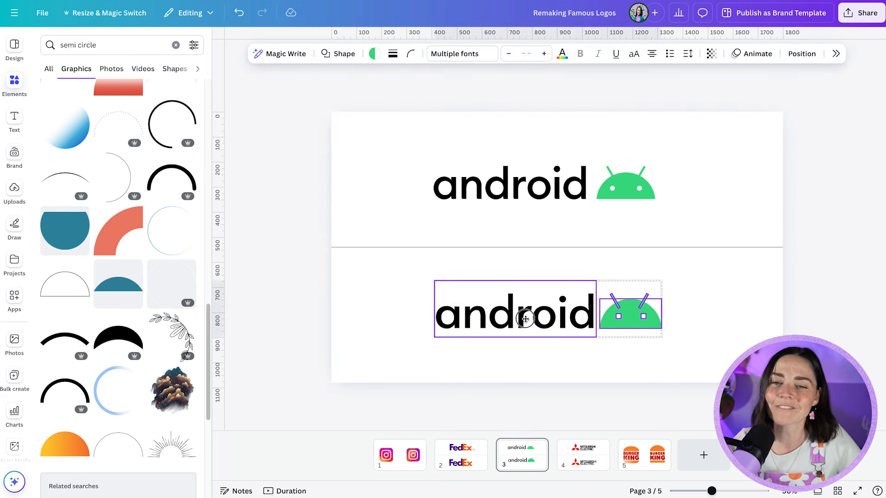
click(737, 308)
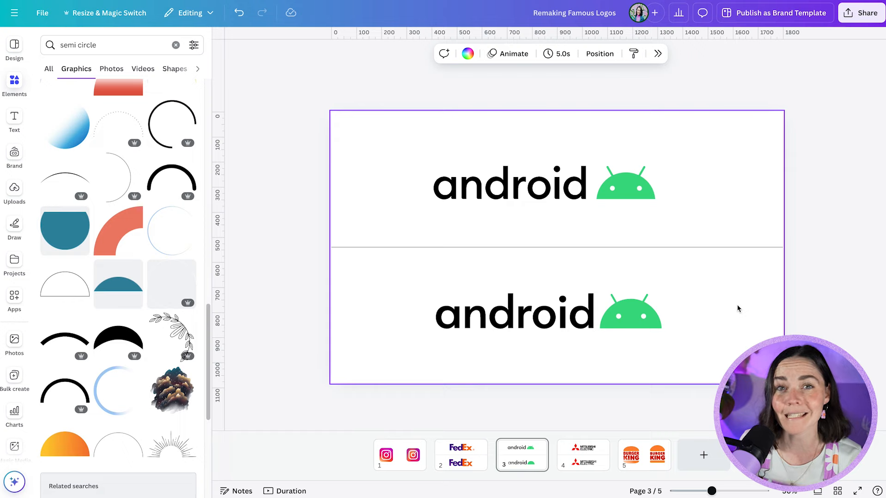